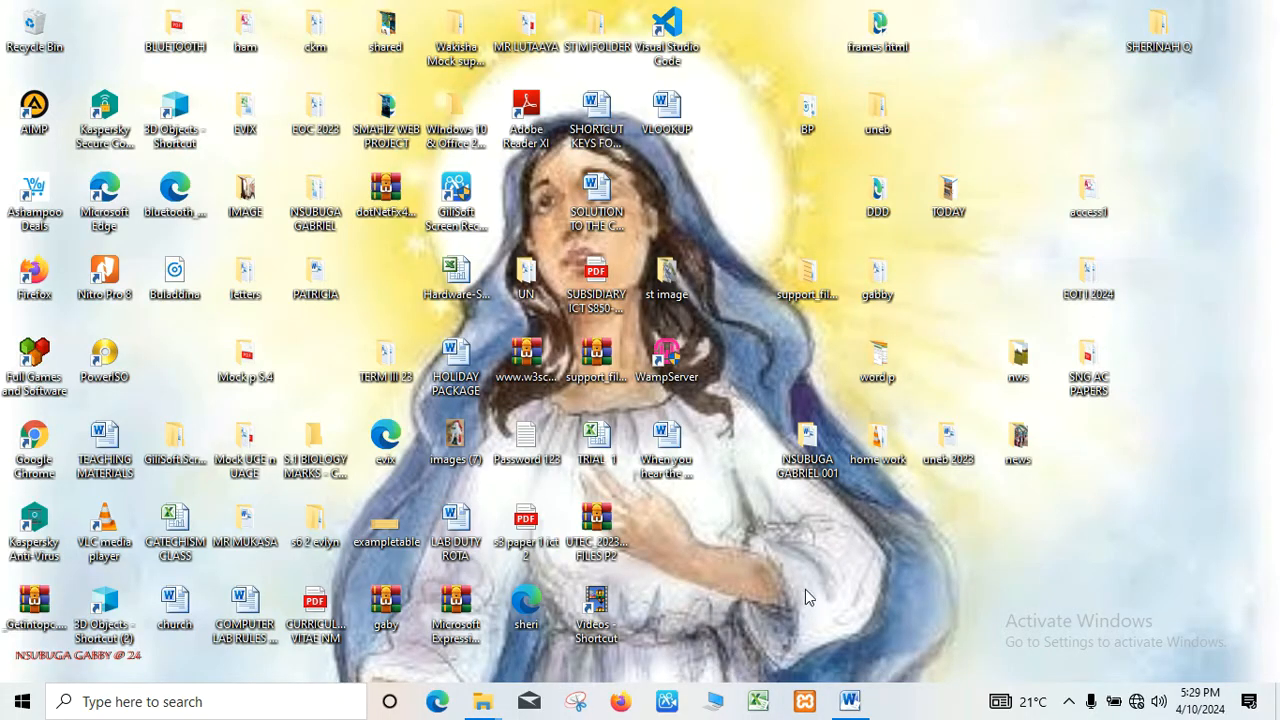
Create a desktop folder named "UNEB 2024" and open it
right_click(1080, 516)
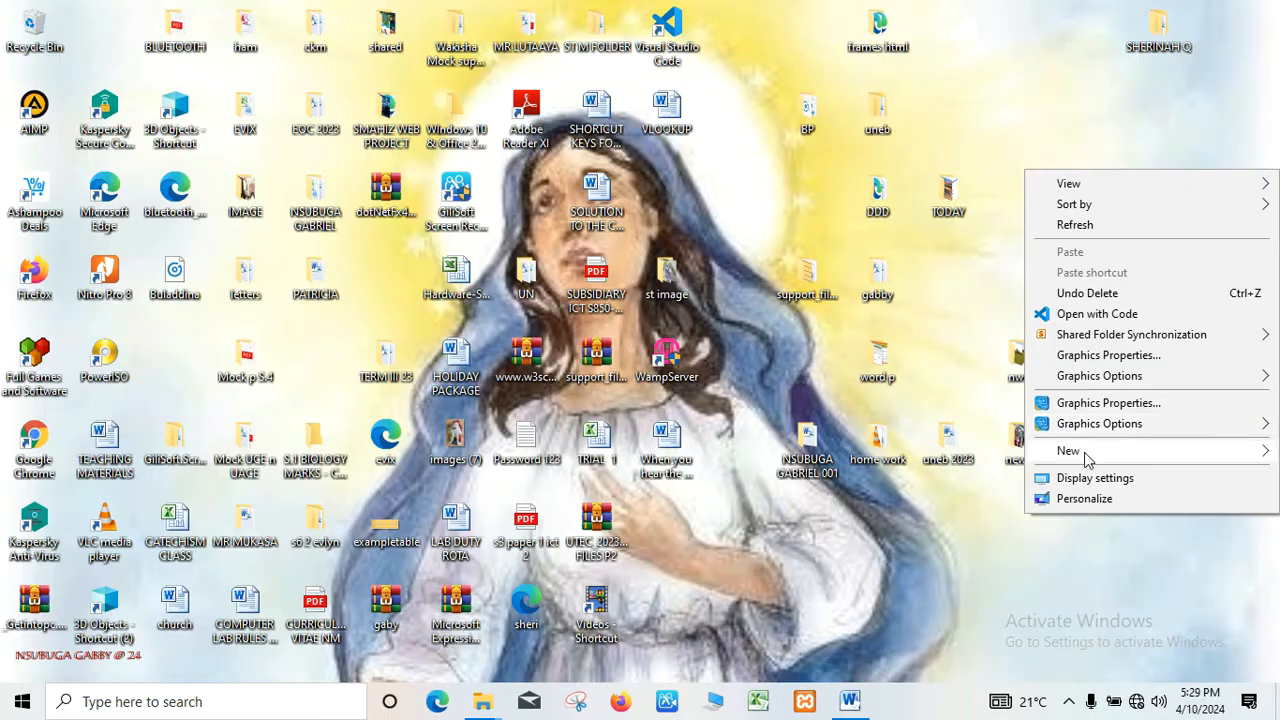
mouse_move(1087, 457)
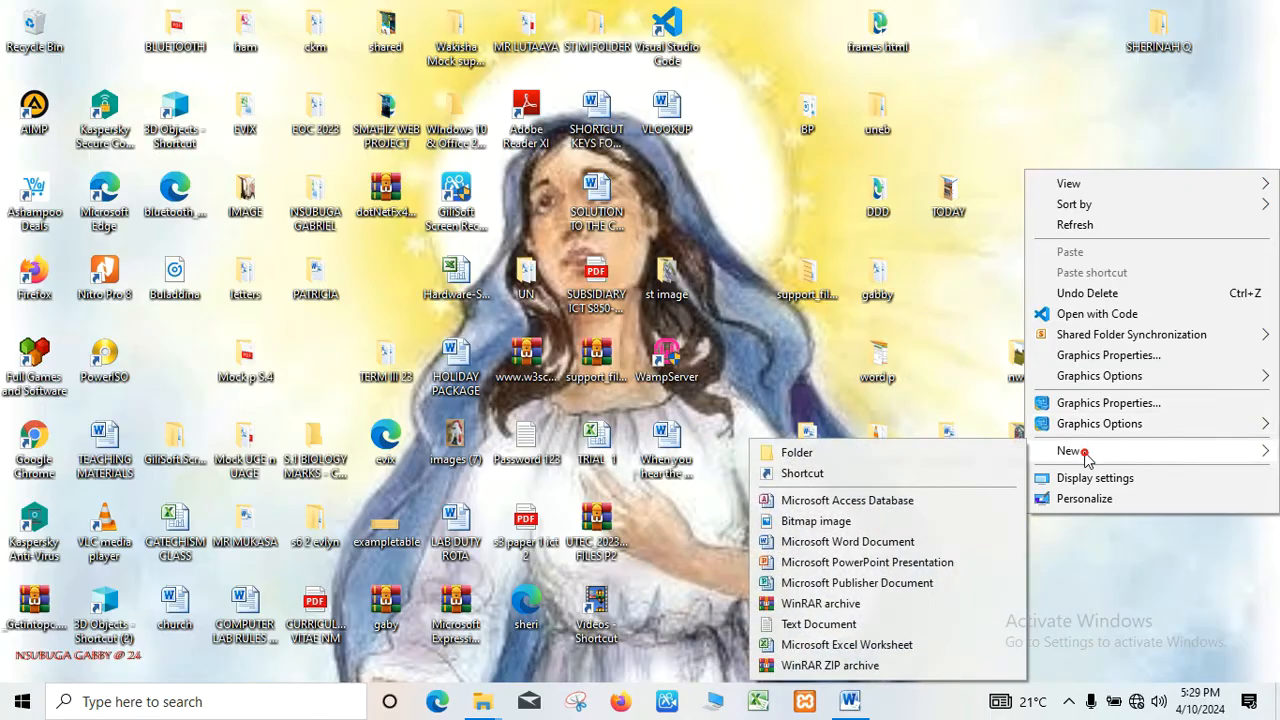
left_click(929, 455)
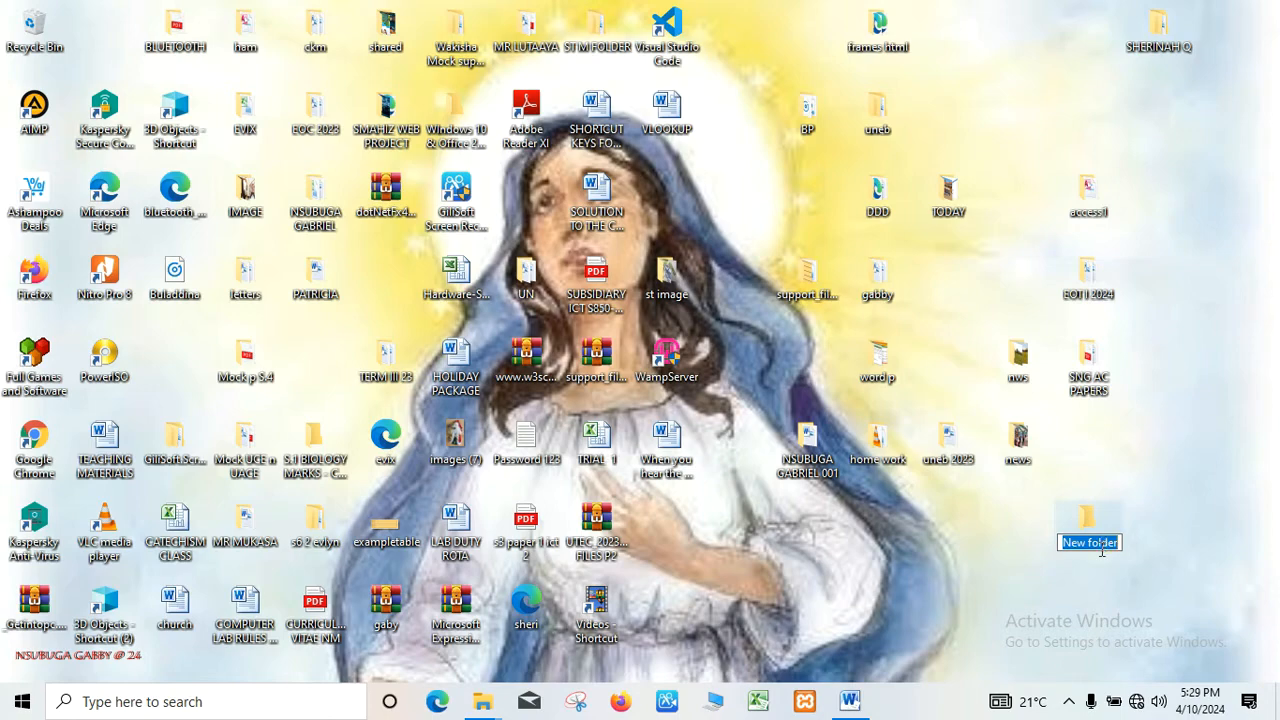
type("UNEB")
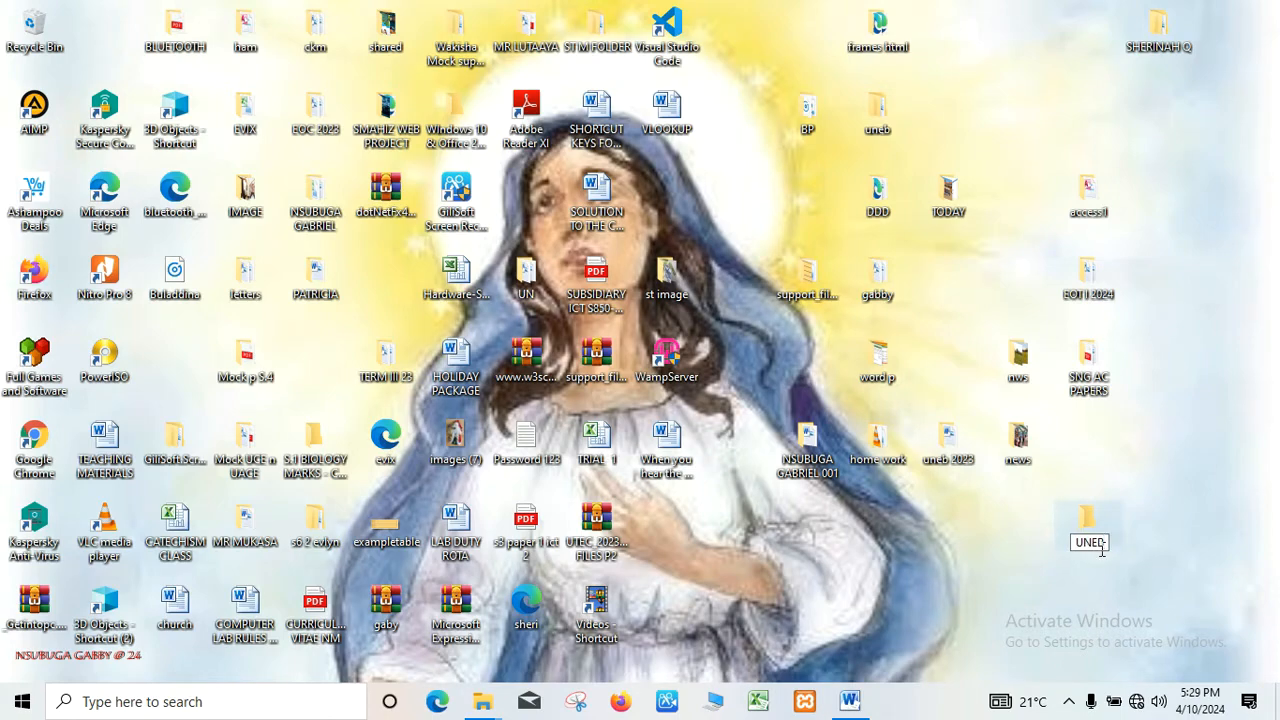
type(" 2024")
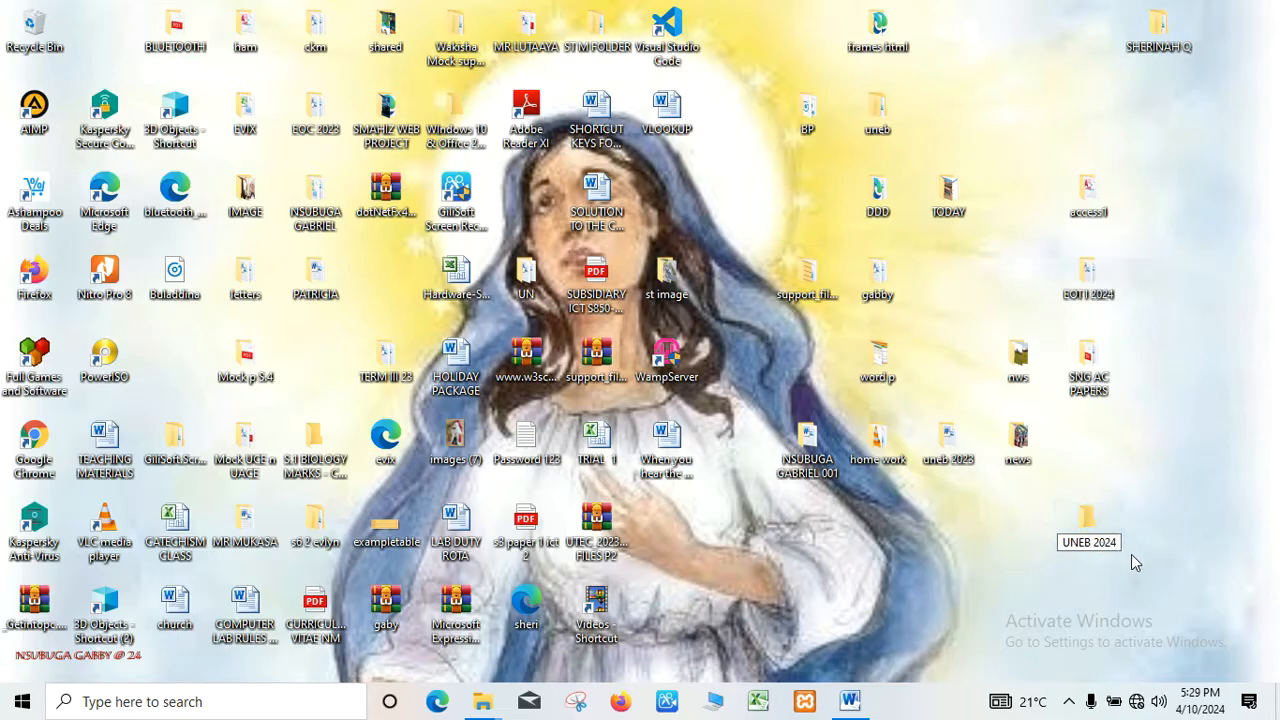
left_click(1100, 525)
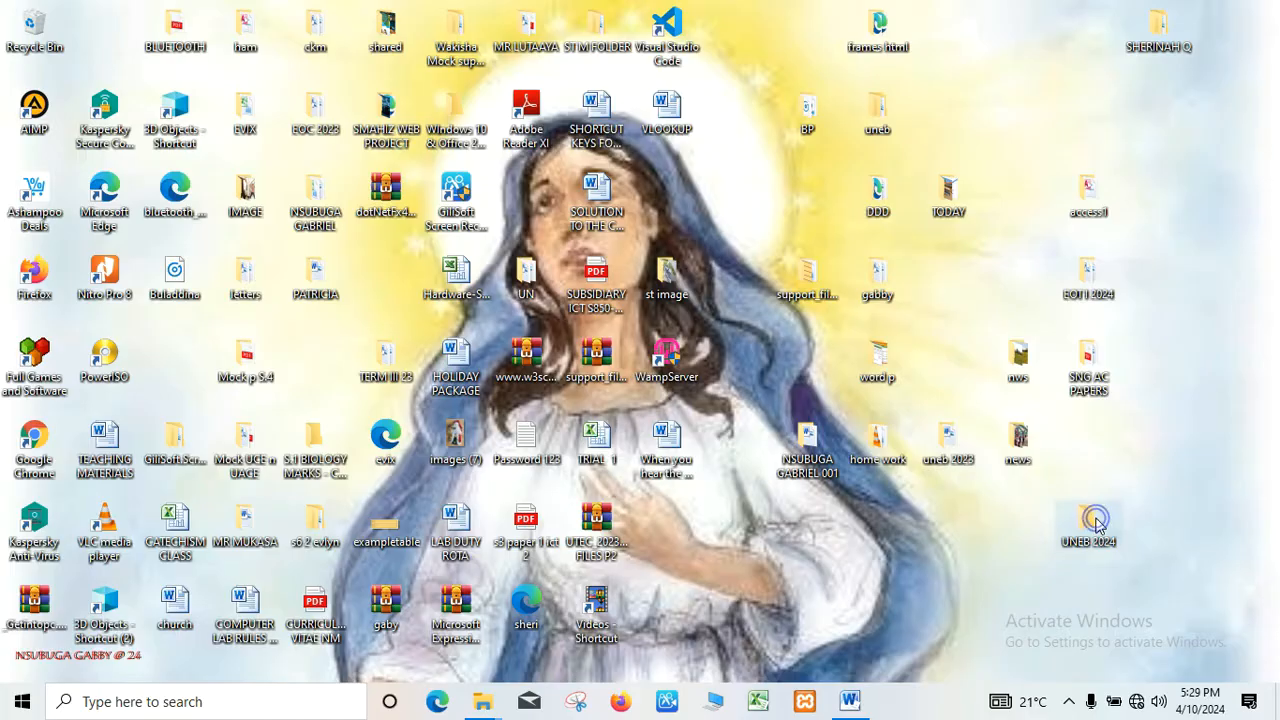
double_click(1100, 525)
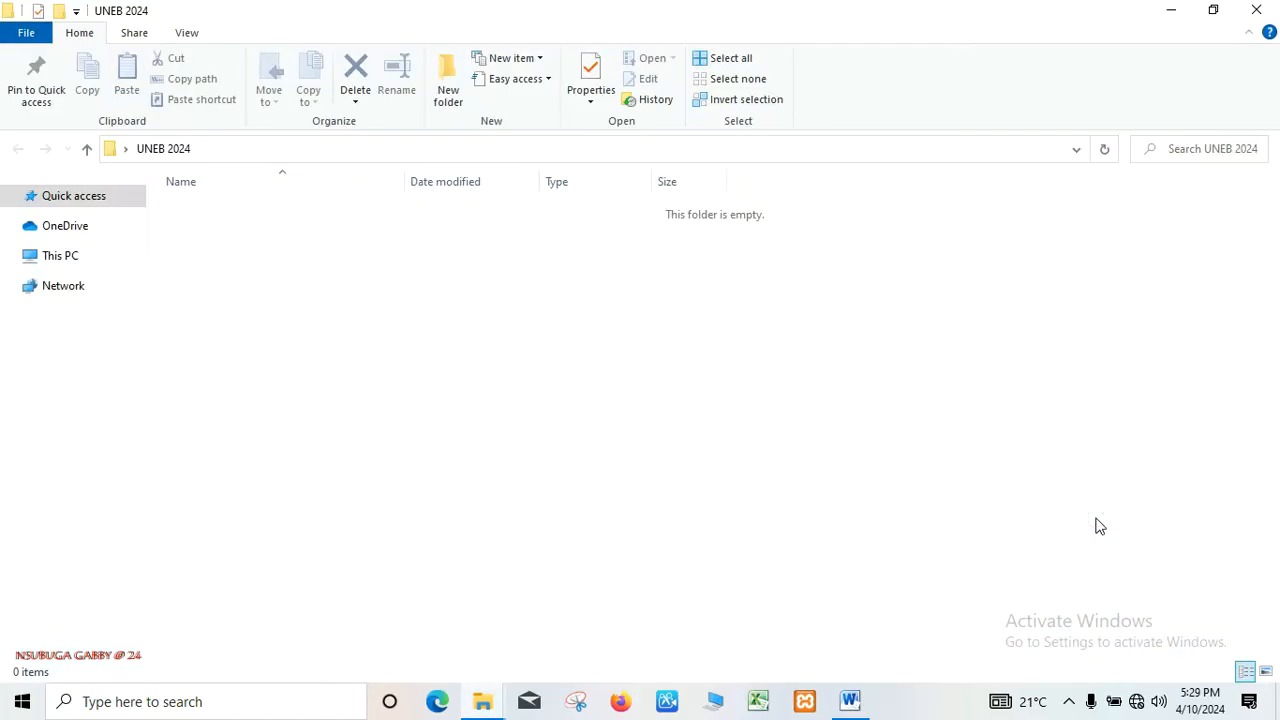
Create a new Microsoft Access database file in the UNEB 2024 folder
right_click(690, 413)
mouse_move(762, 372)
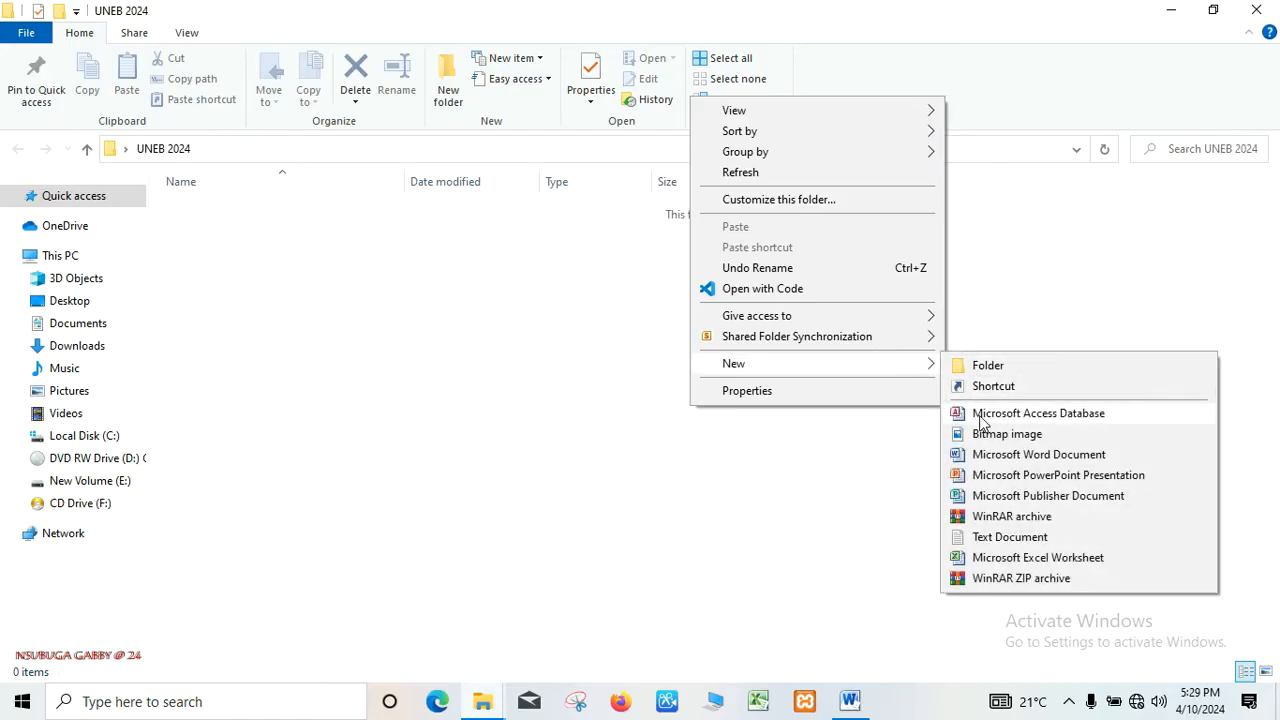
left_click(1010, 413)
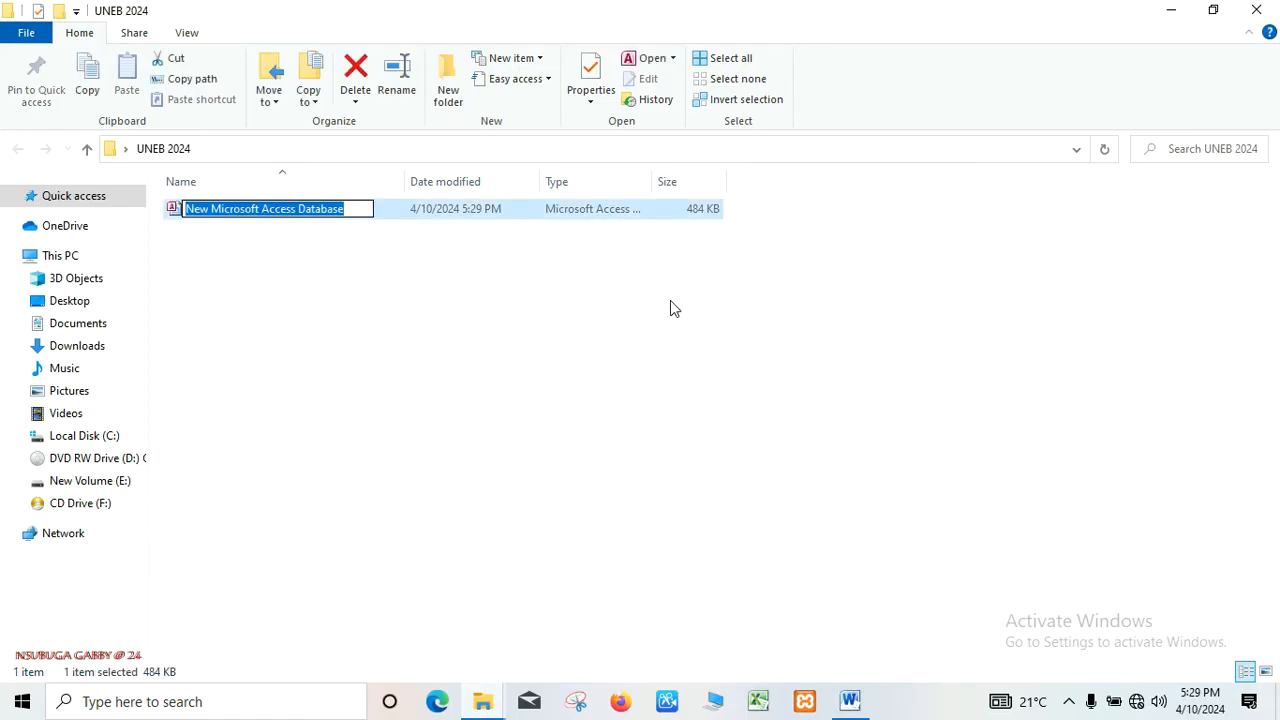
Rename the new database file "perfect high school database", copying the name from question 1 in the Word document
key("BackSpace")
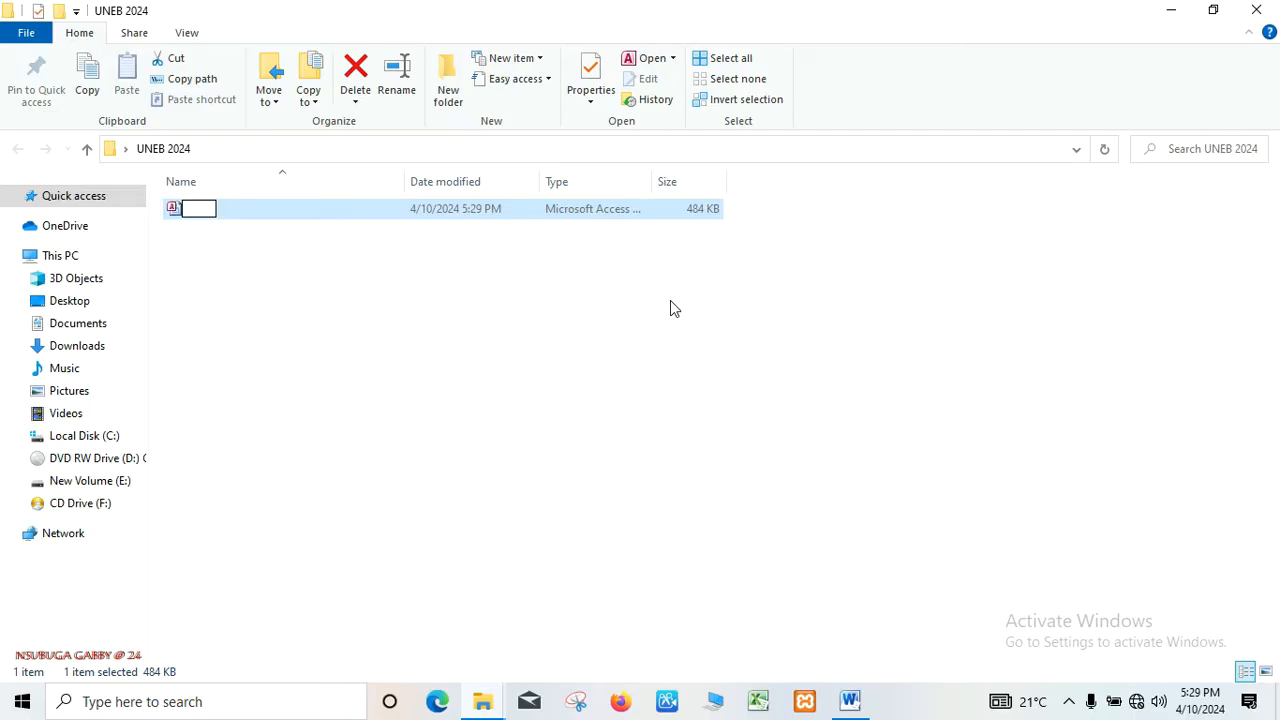
left_click(850, 701)
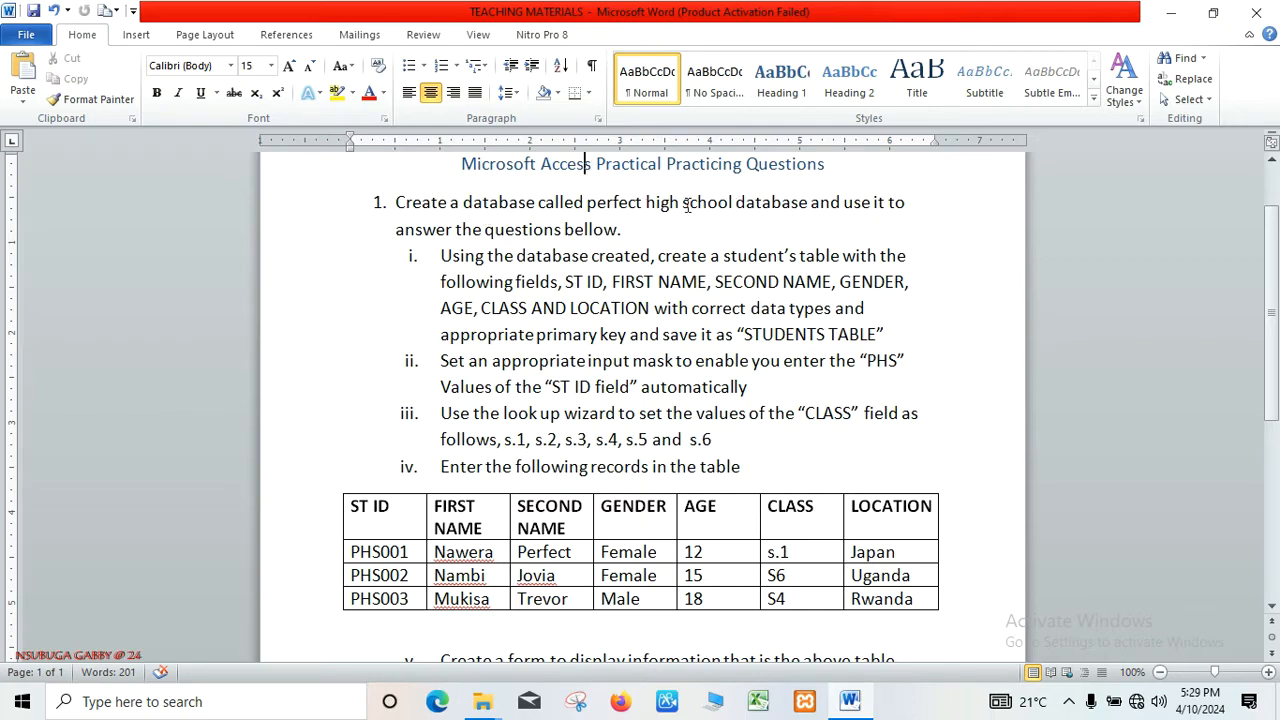
left_click_drag(588, 205, 782, 208)
left_click(589, 204)
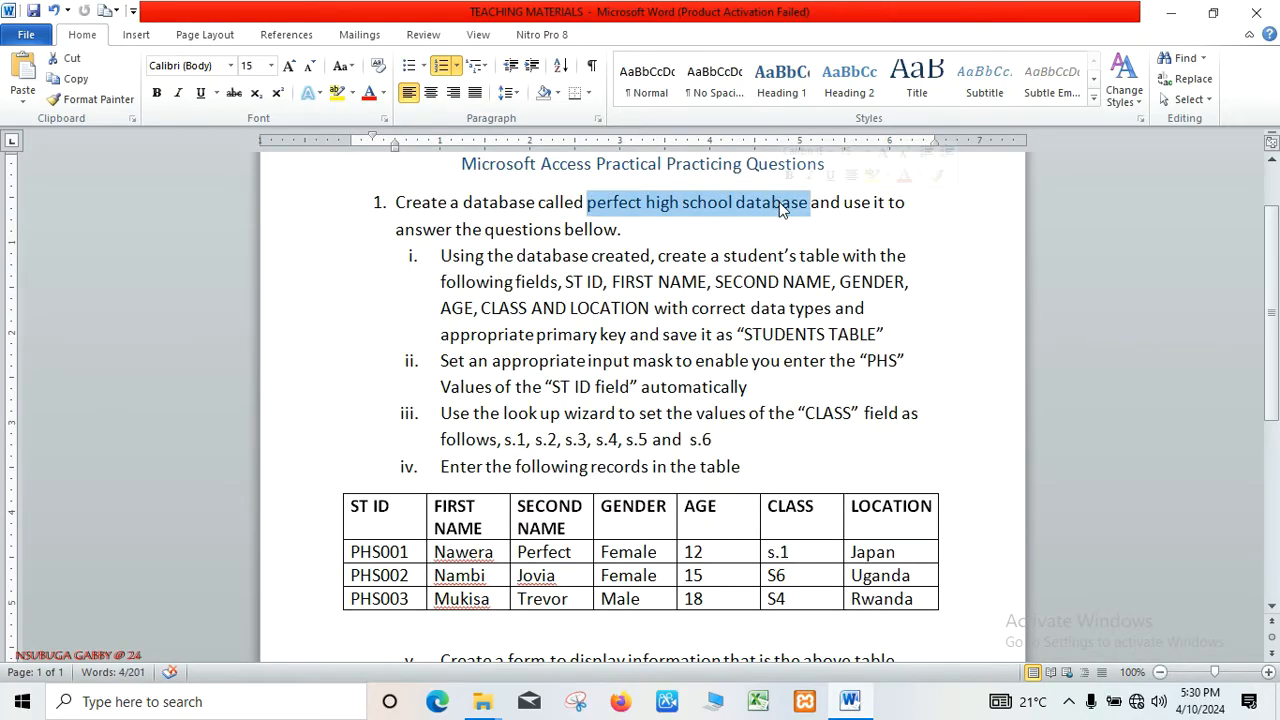
key("ctrl+c")
left_click(1185, 12)
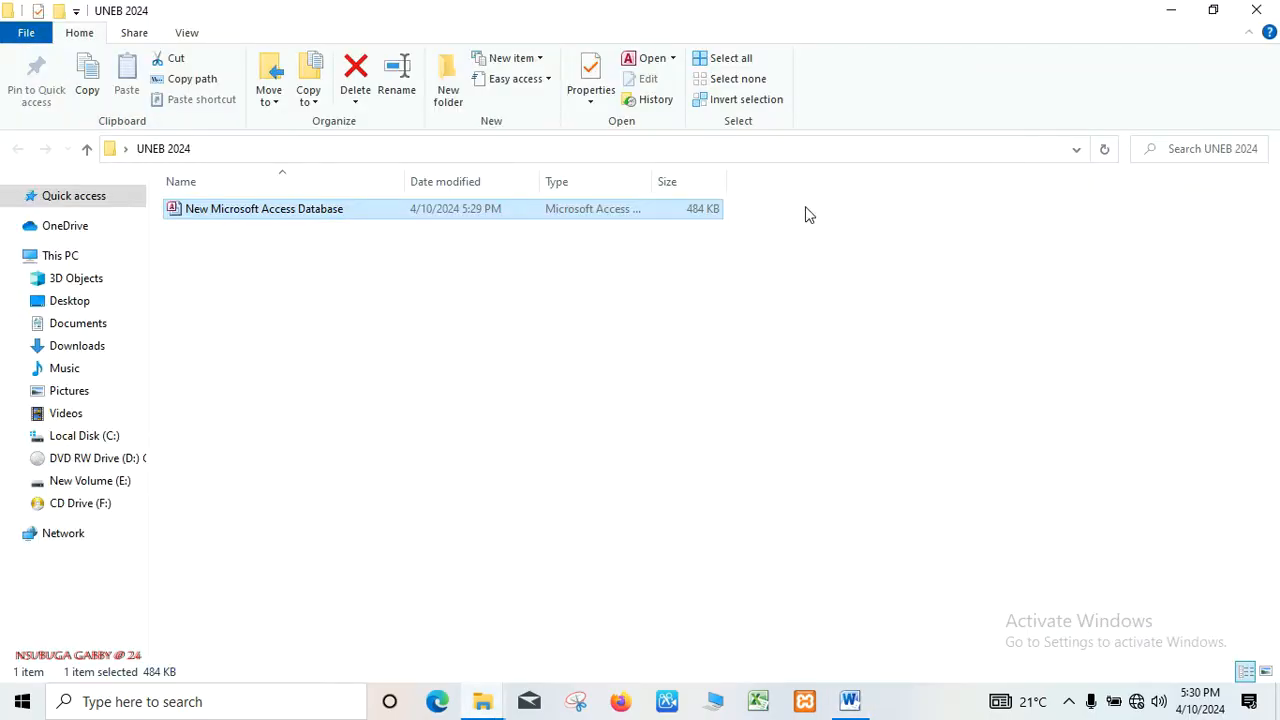
left_click(358, 208)
type("perfect high school database")
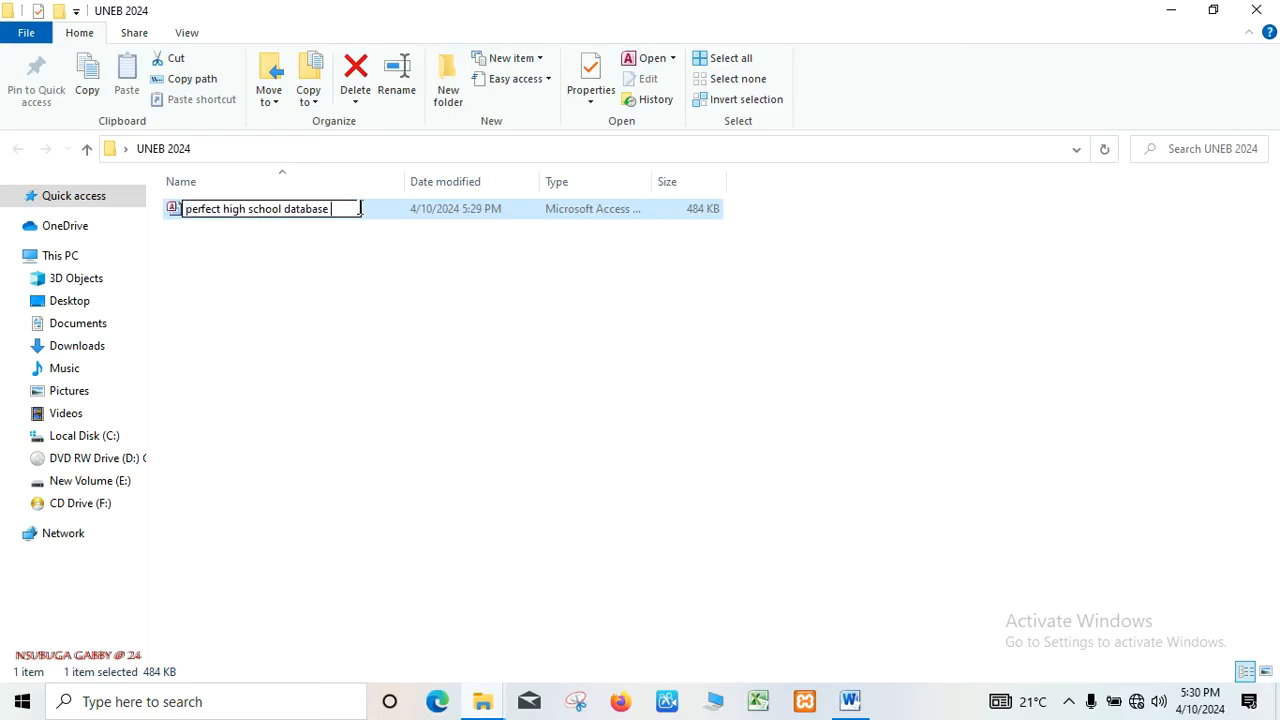
left_click(375, 213)
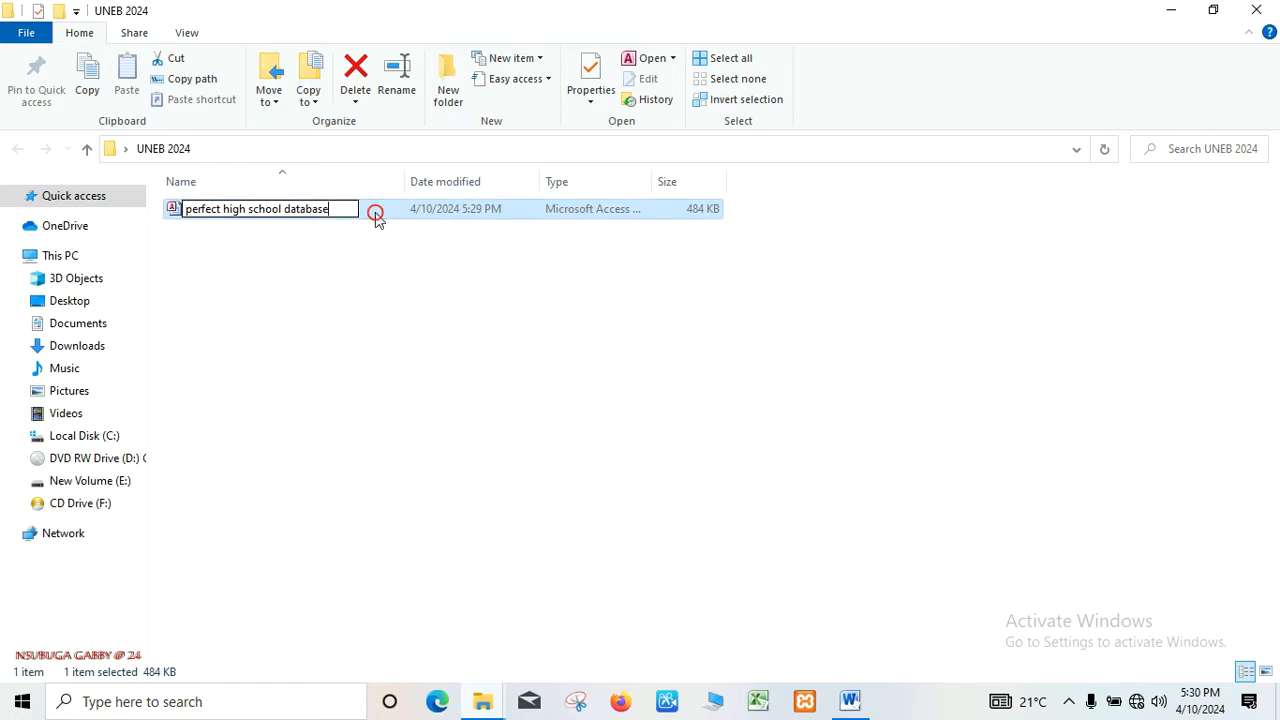
Open the perfect high school database in Access with its content enabled, dismissing the Office activation wizard
double_click(375, 212)
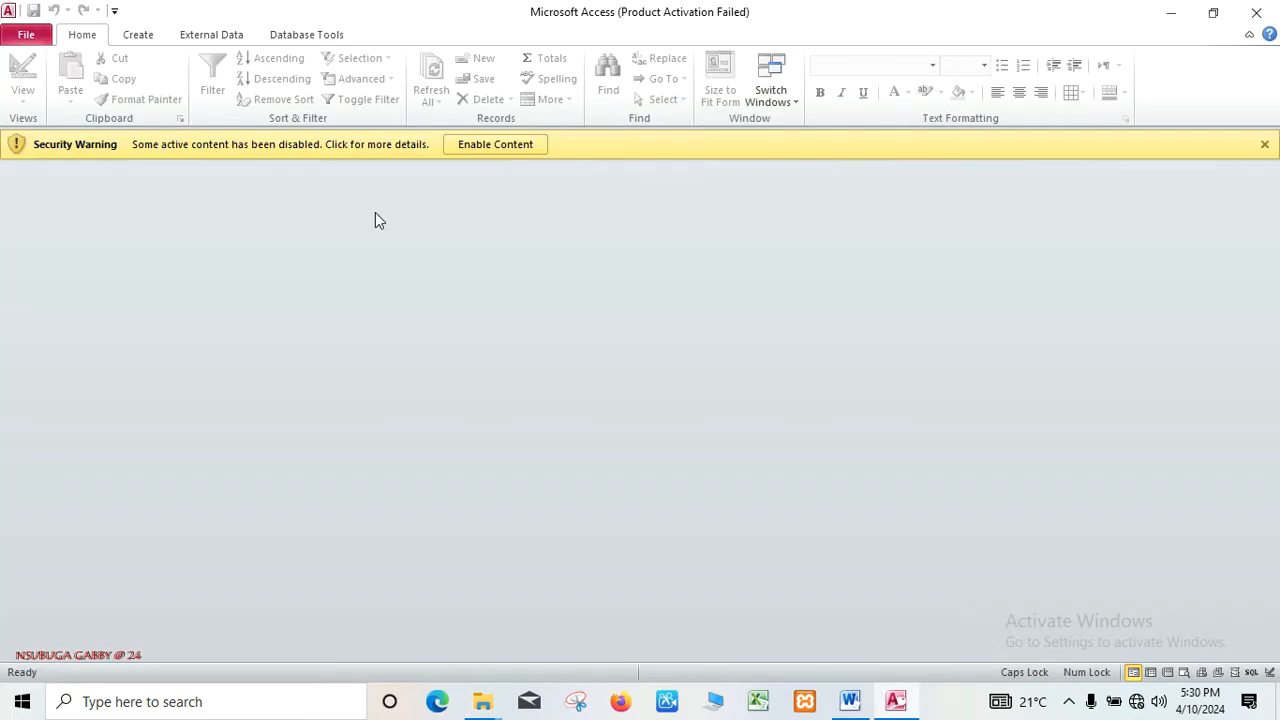
left_click(461, 148)
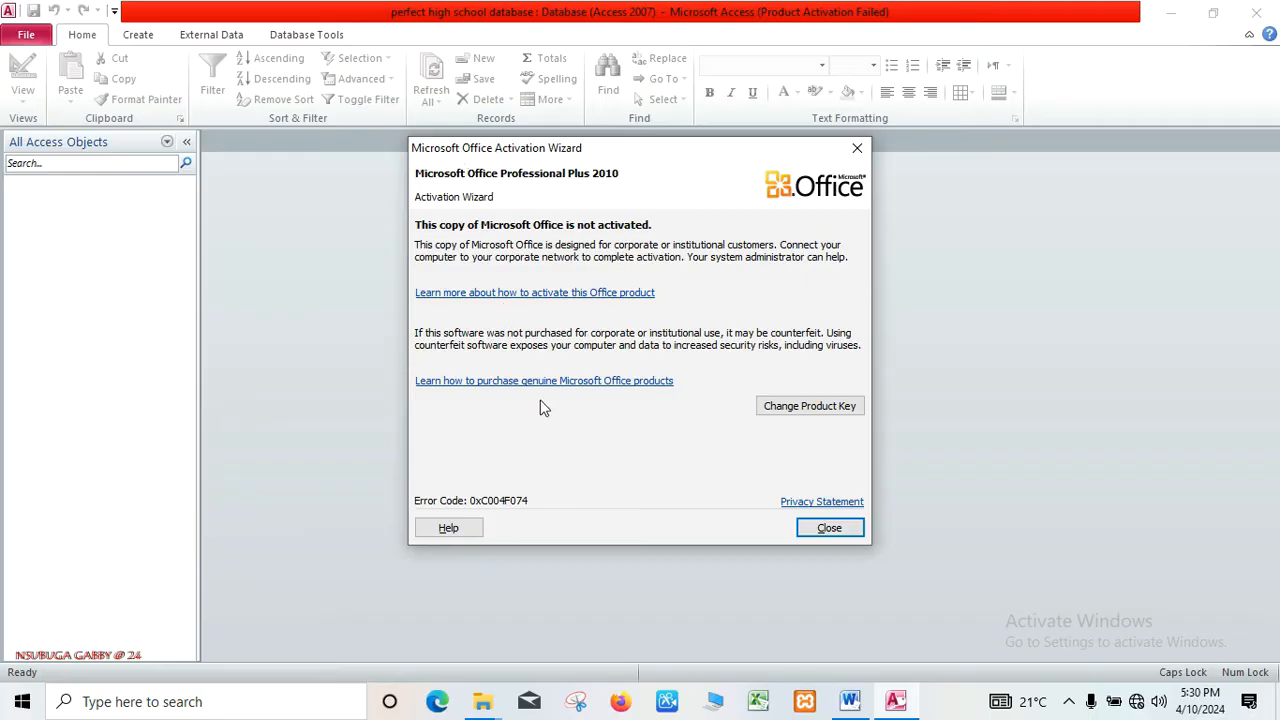
left_click(829, 529)
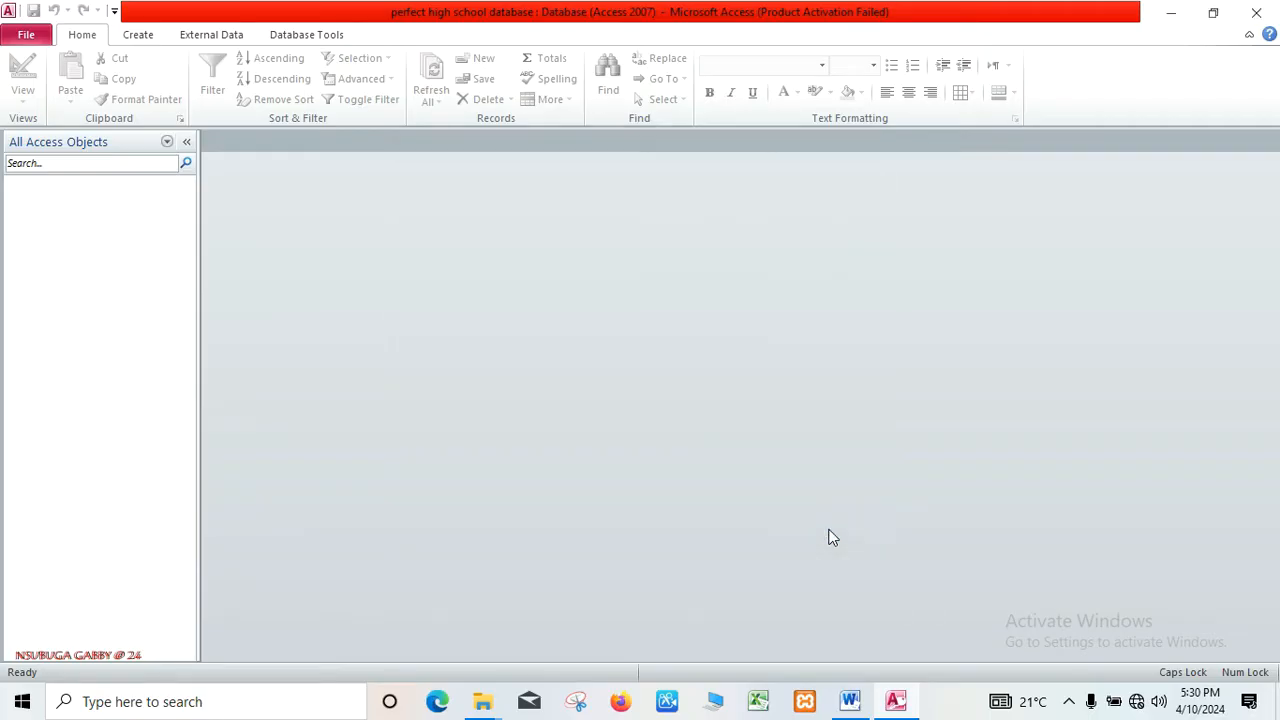
Switch to the Word document and highlight part i, which lists the fields required for the student's table
left_click(848, 703)
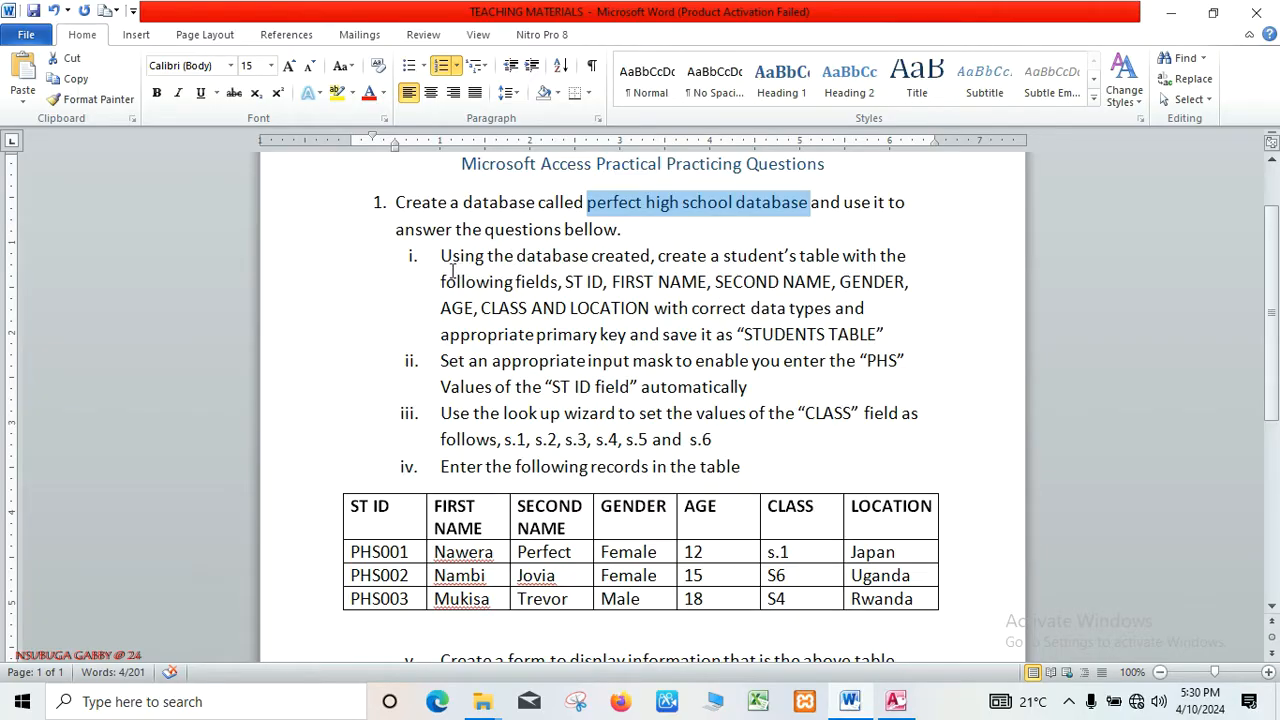
left_click_drag(440, 258, 887, 308)
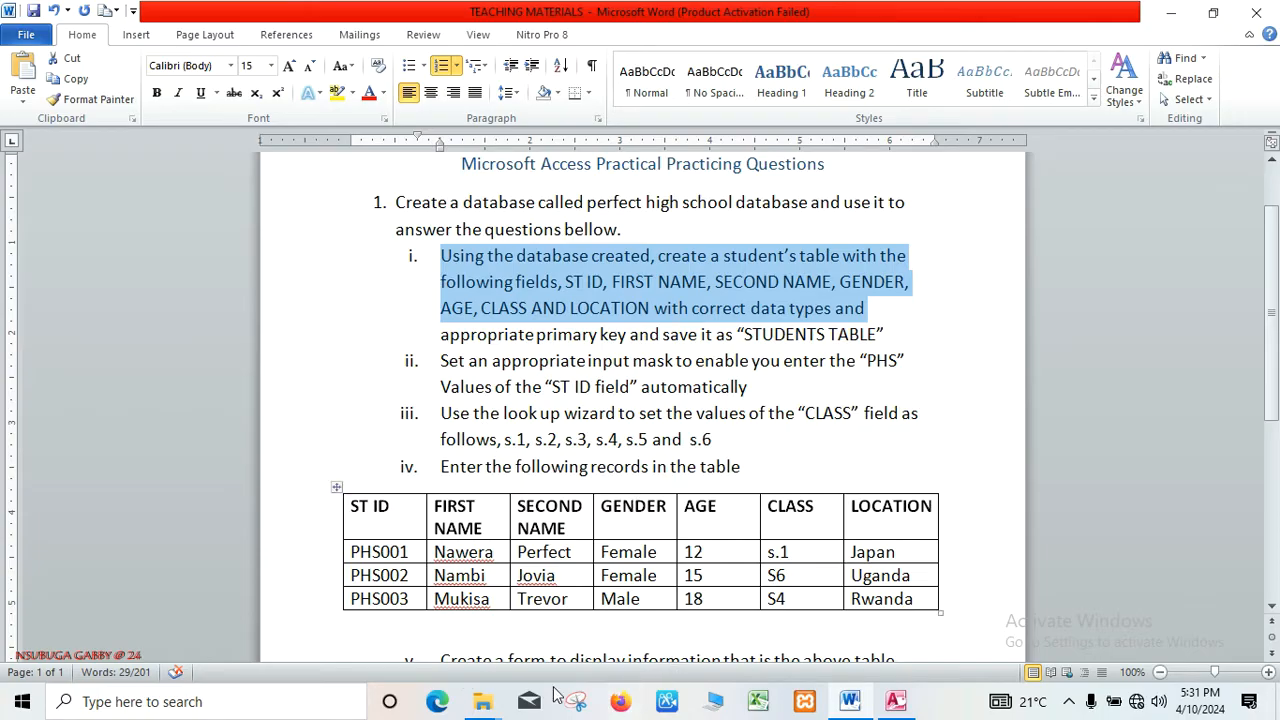
mouse_move(483, 702)
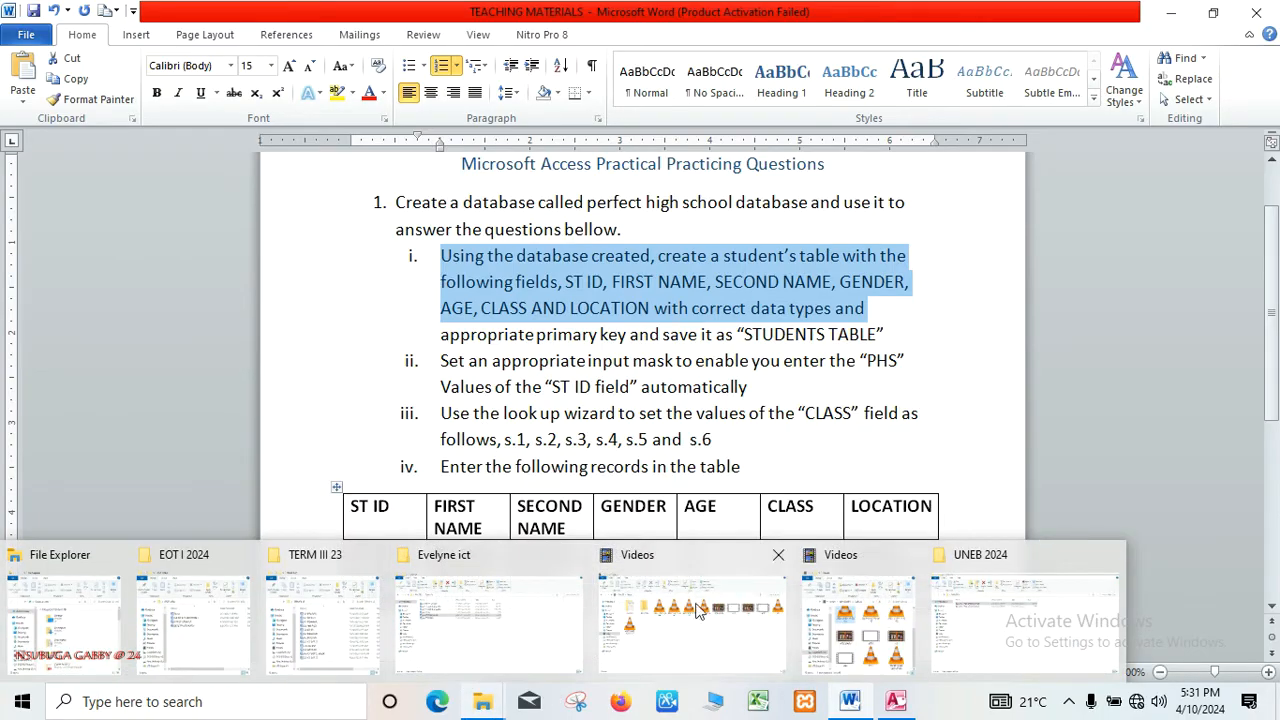
mouse_move(873, 603)
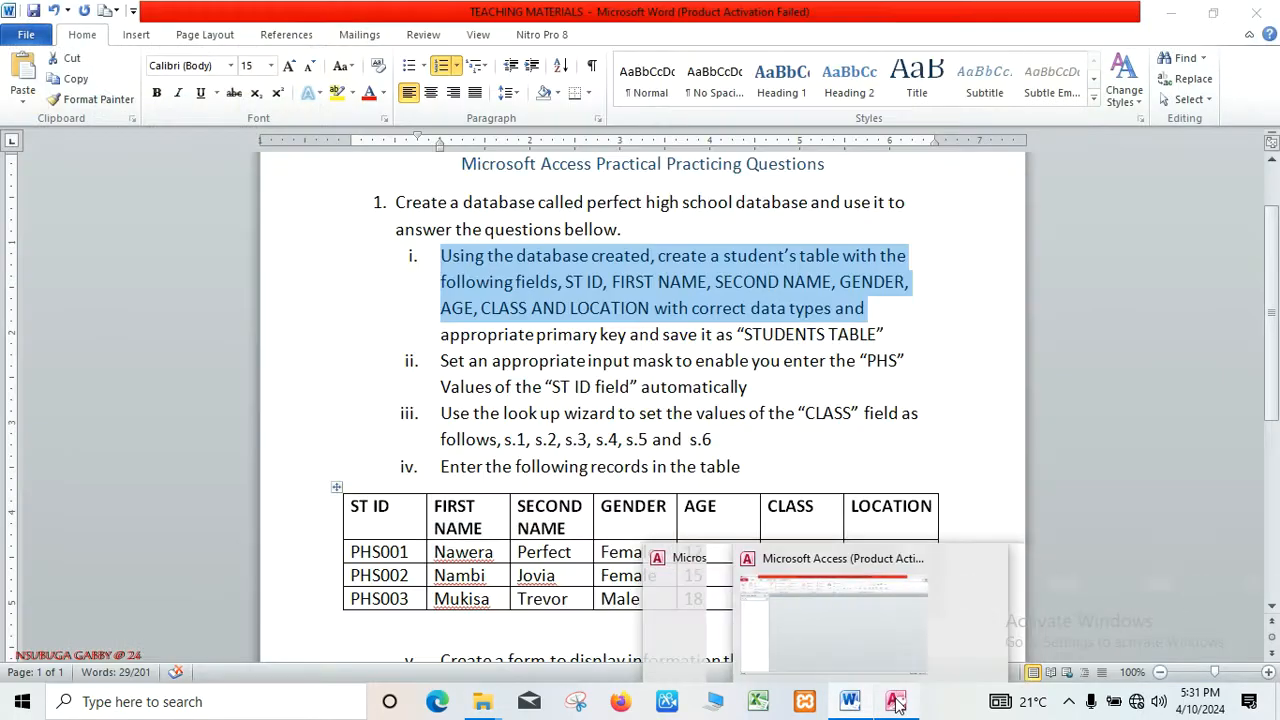
Switch back to the Access database and start a new table in Design view
left_click(896, 702)
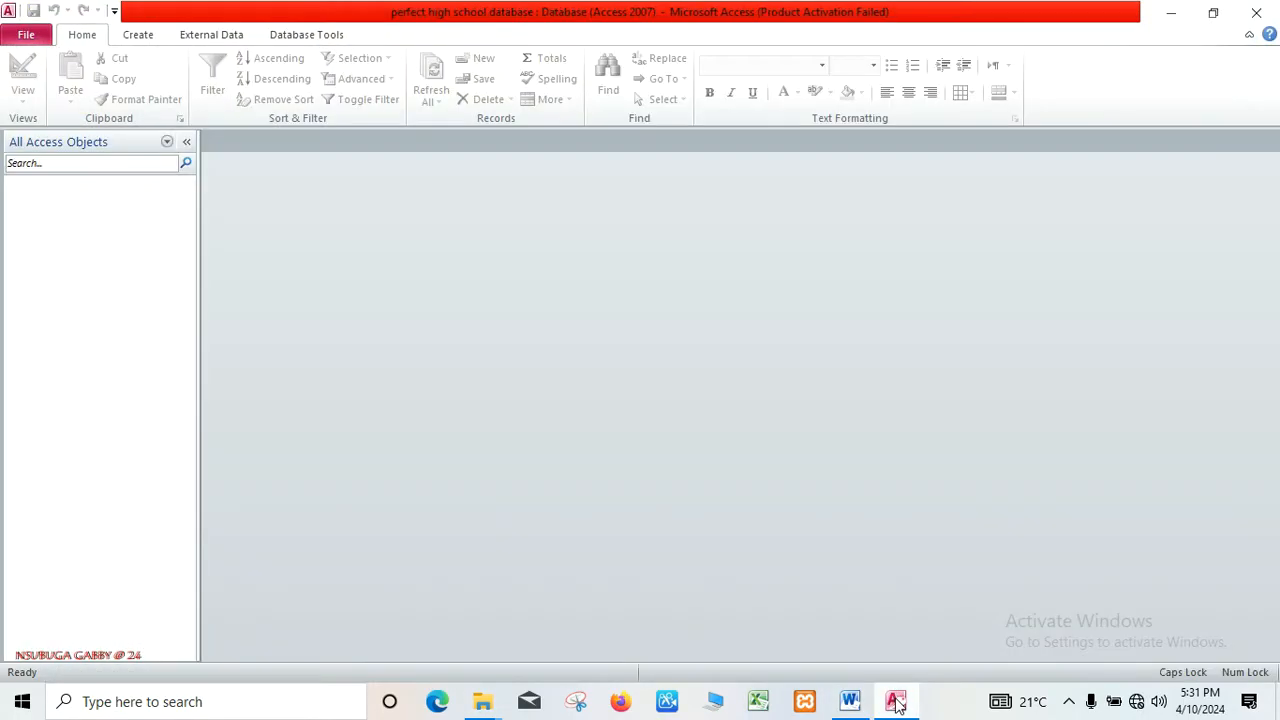
left_click(153, 33)
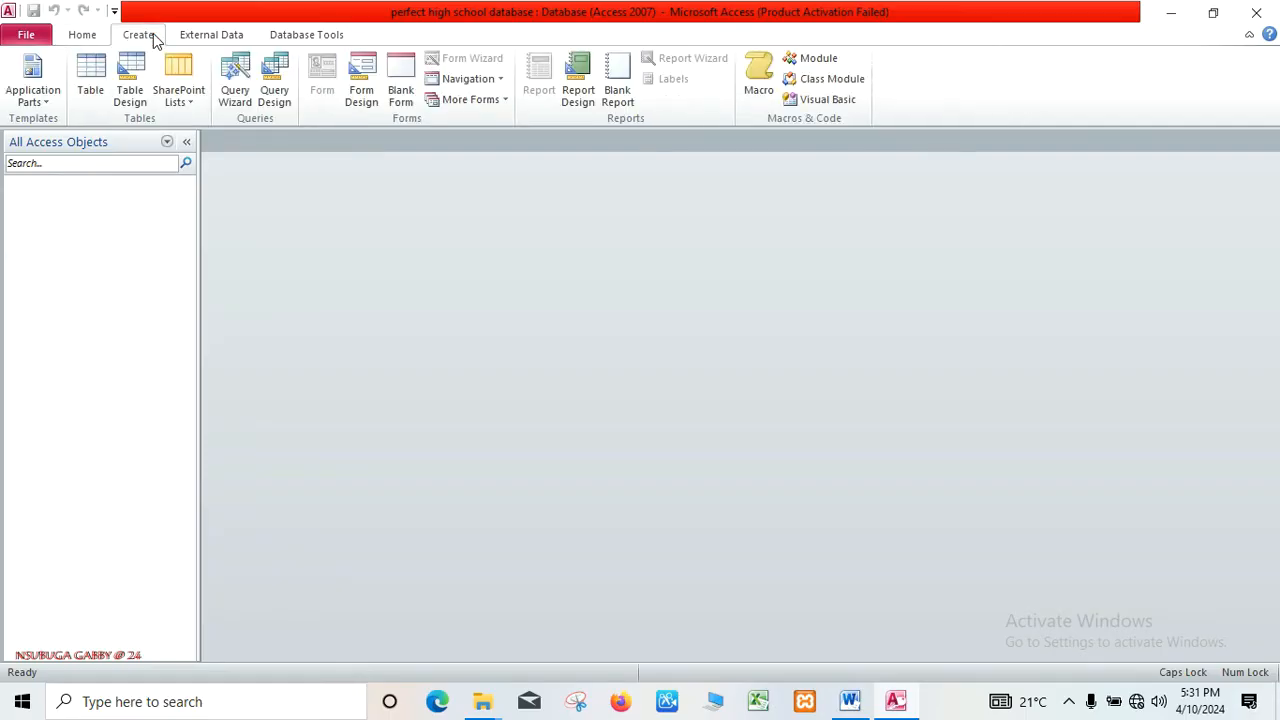
left_click(134, 88)
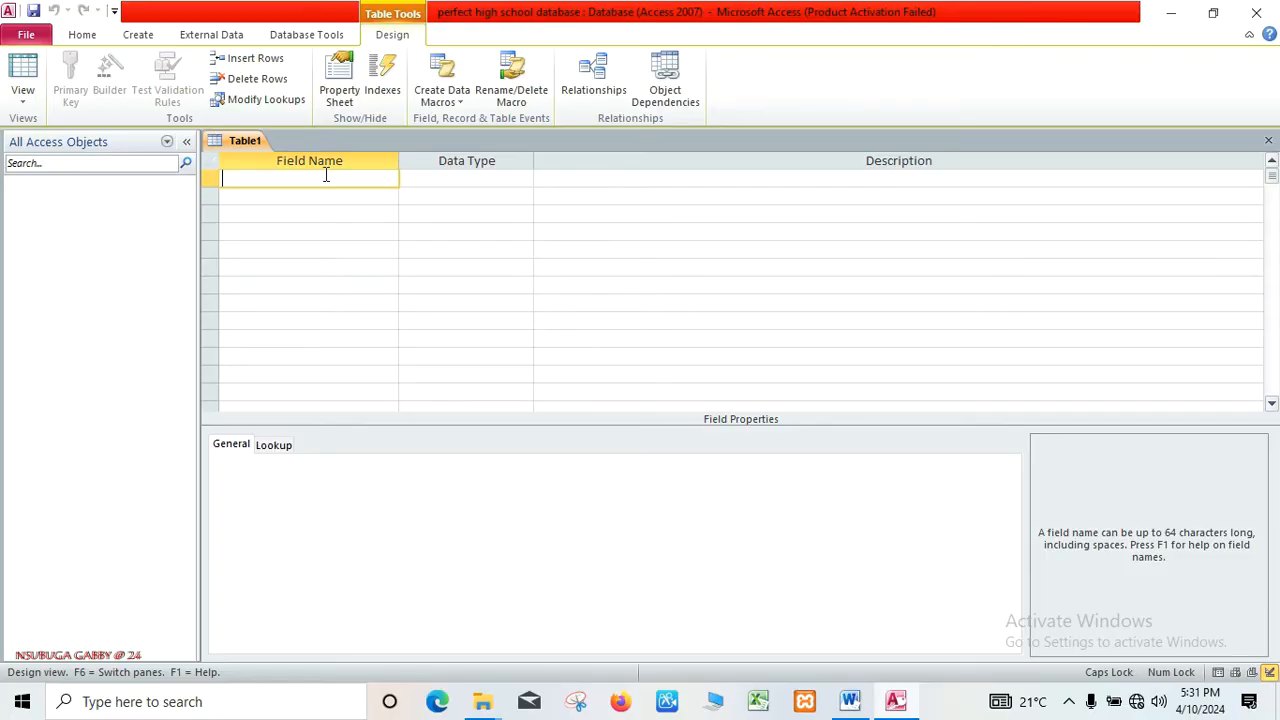
Add the fields ST ID, FIRST NAME, SECOND NAME and GENDER to the new table
type("ST ID")
key("Down")
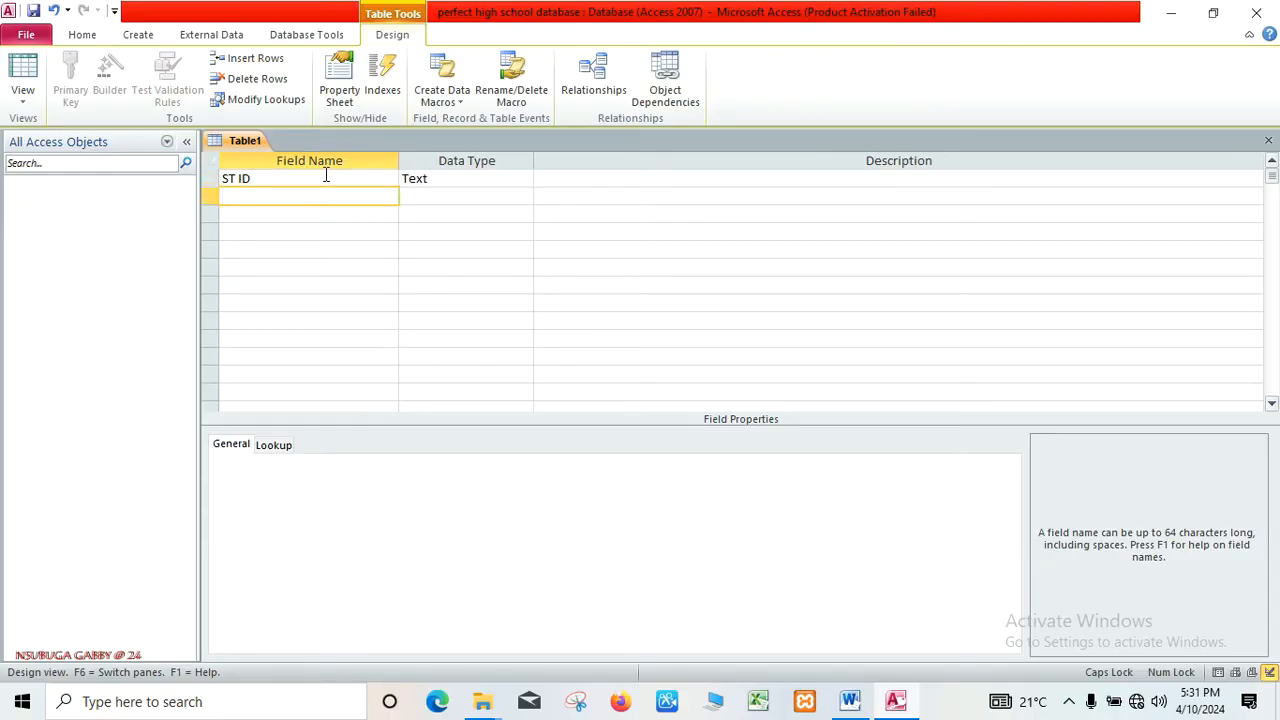
type("FIRST NAME")
key("Down")
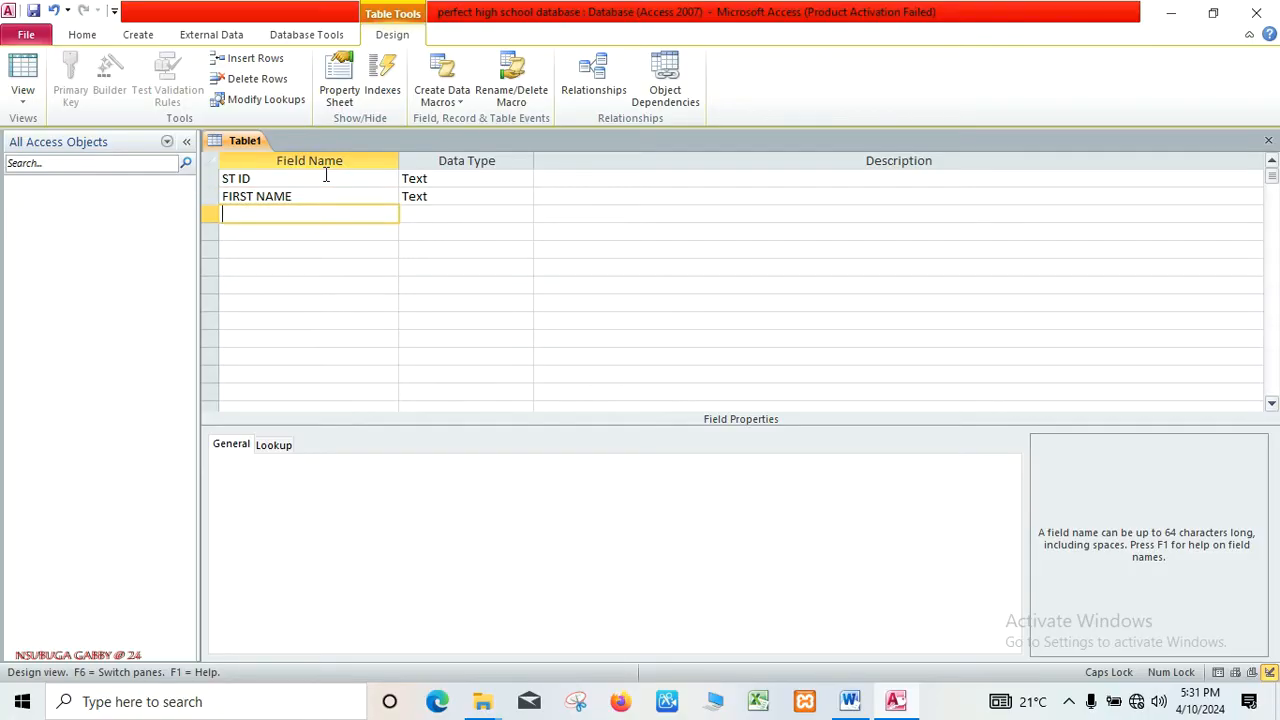
type("SECOND NAME")
key("Down")
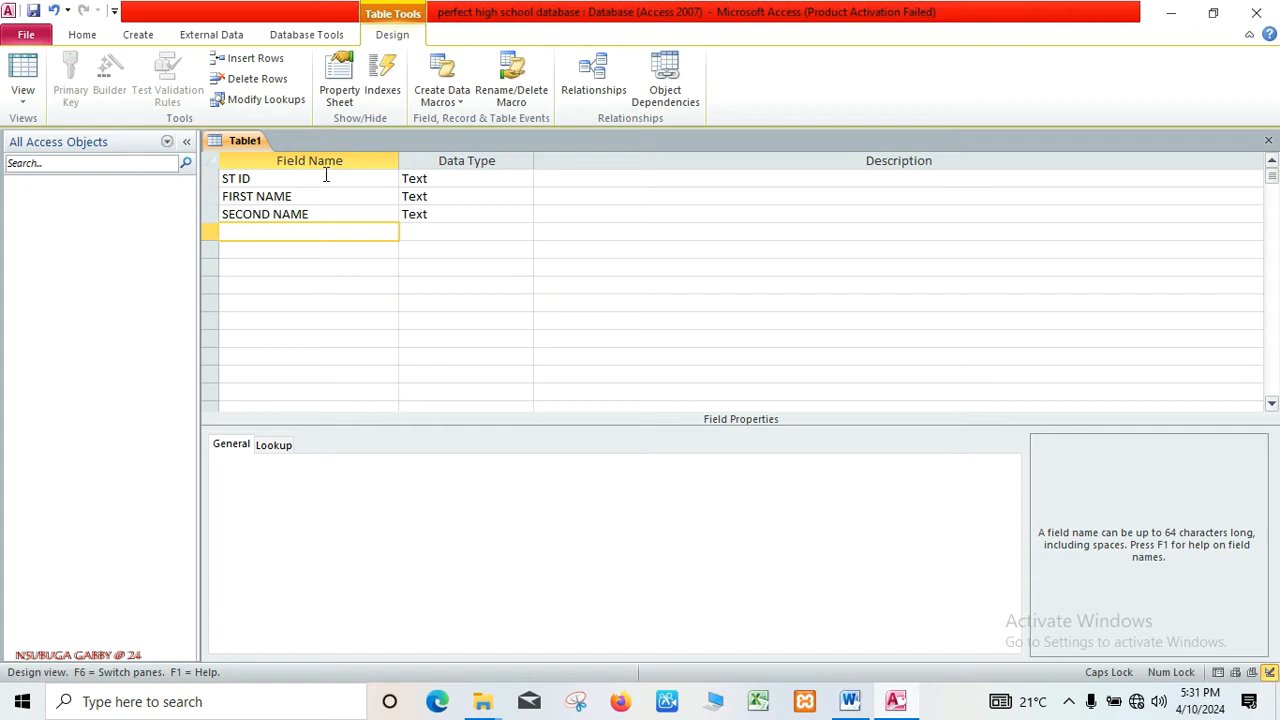
type("GENDER")
key("Down")
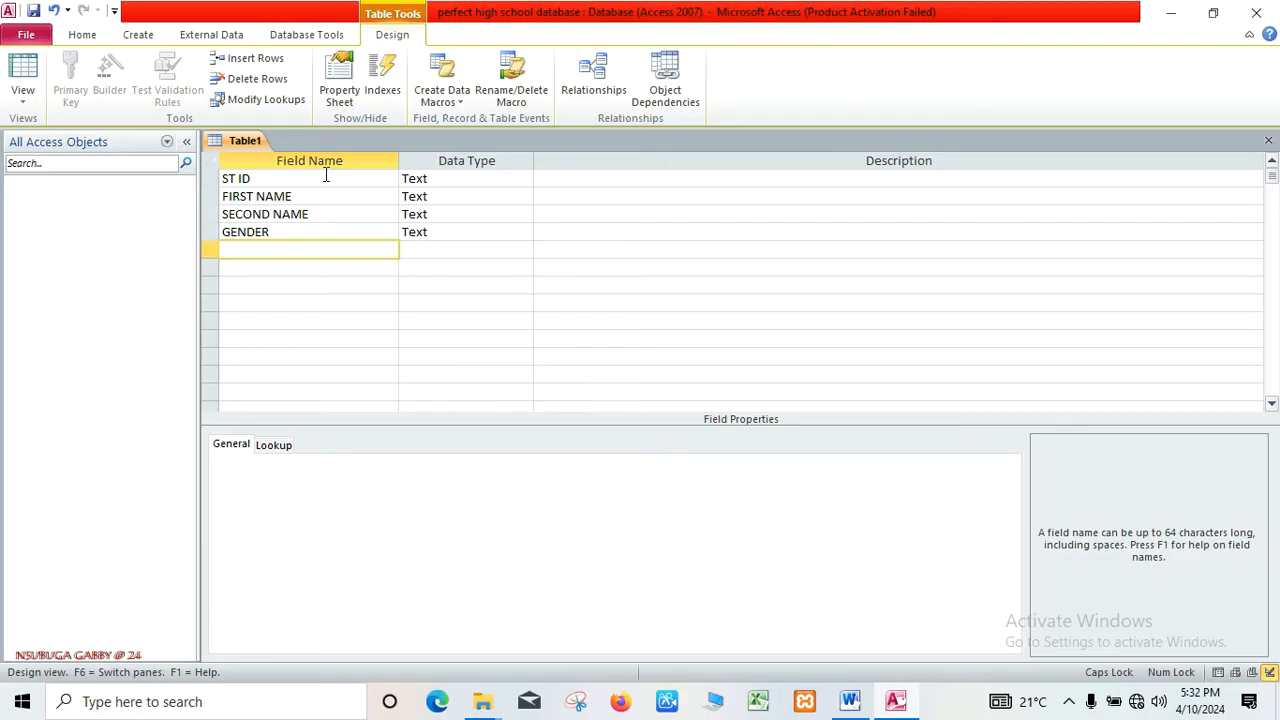
Add the fields AGE, CLASS and LOCATION below GENDER in the table design
type("AGE")
key("Down")
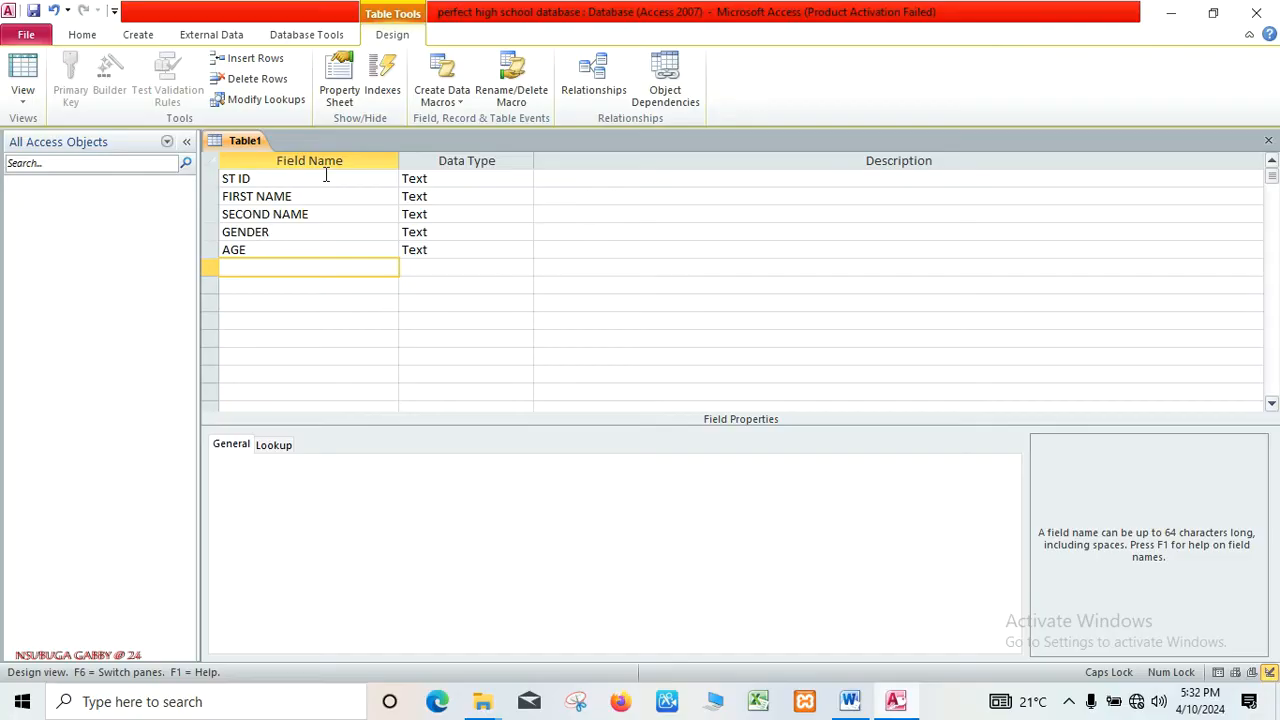
type("CLASS")
key("Down")
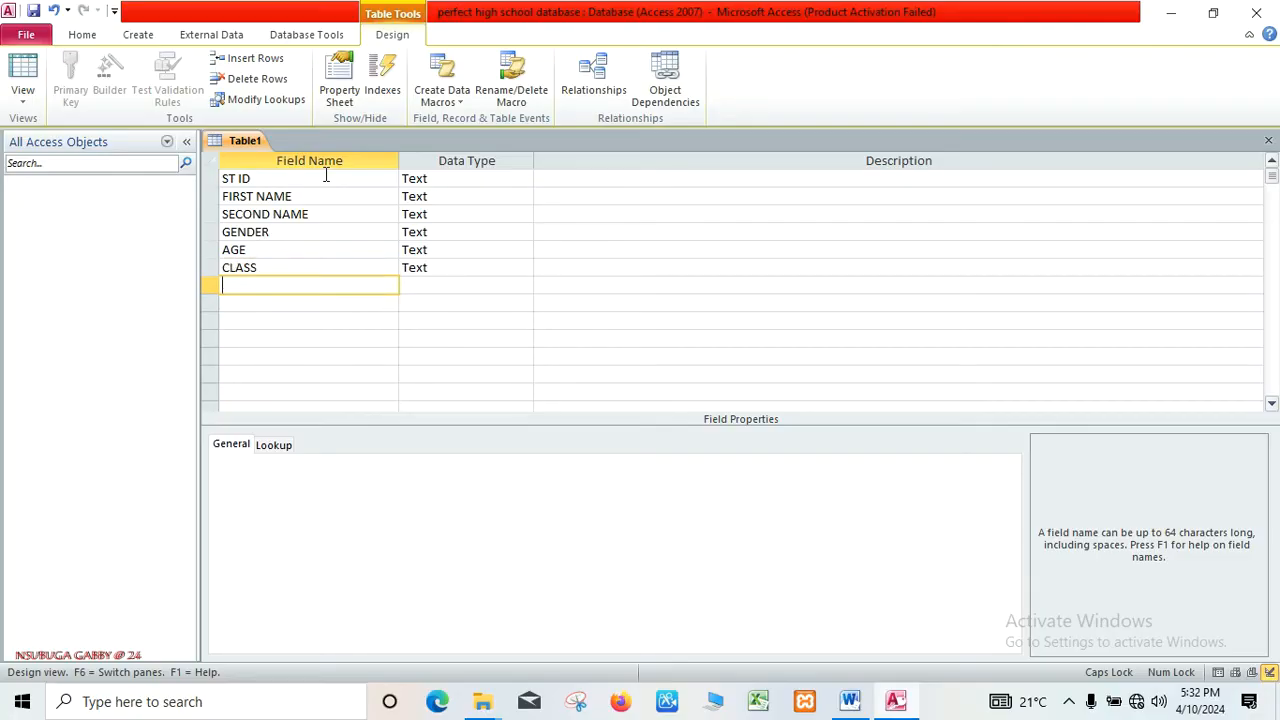
type("LOCAR")
type("ION")
key("Down")
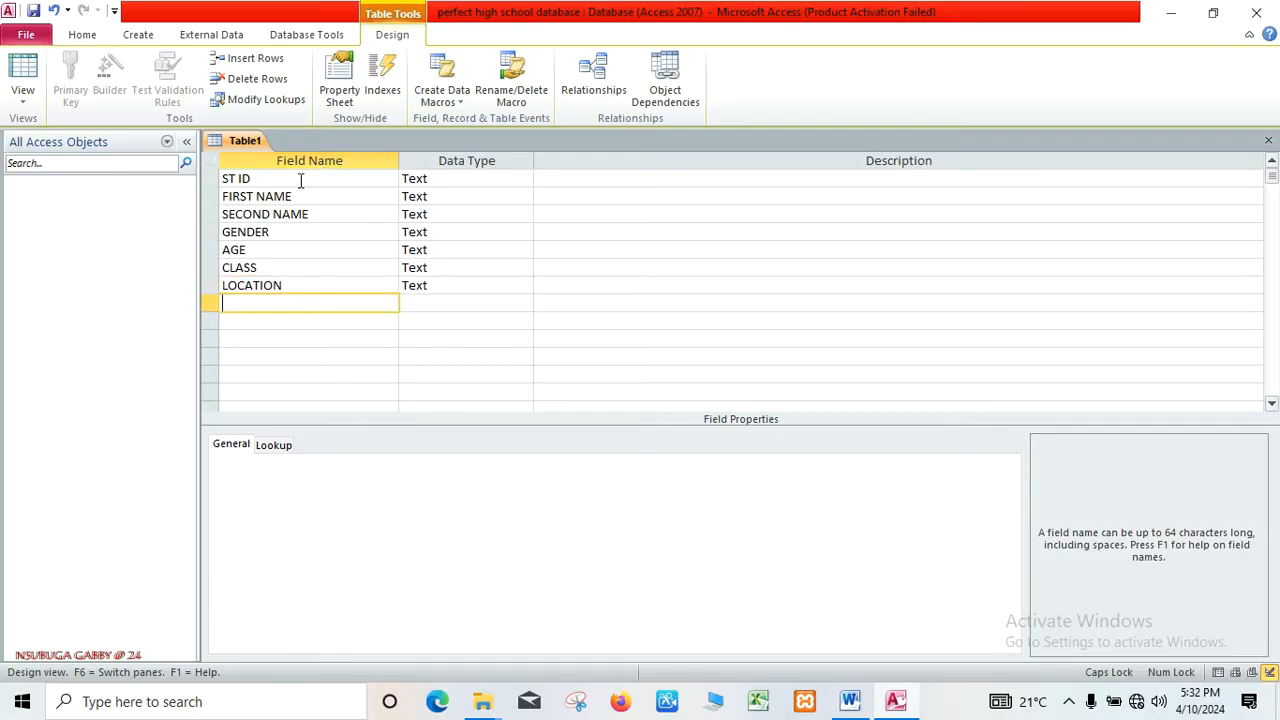
Compare the field list in the Access table design with the requirements and sample records in the Word document
left_click(849, 701)
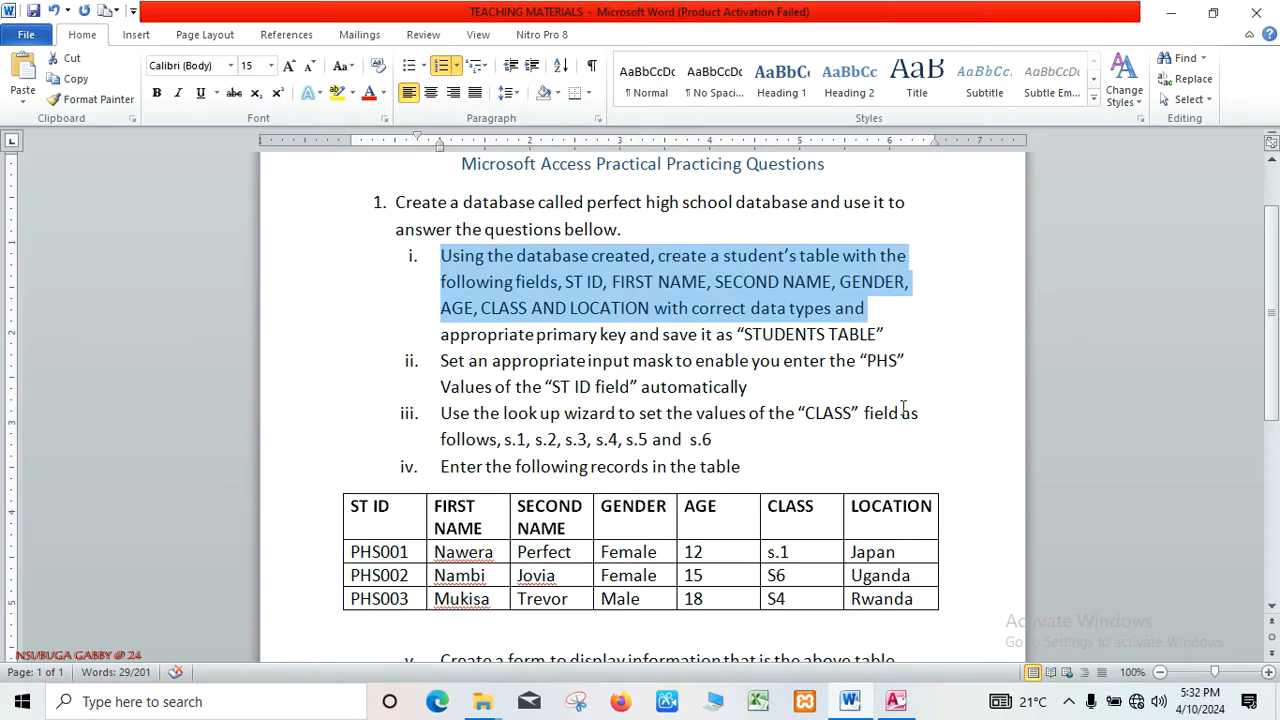
left_click(896, 702)
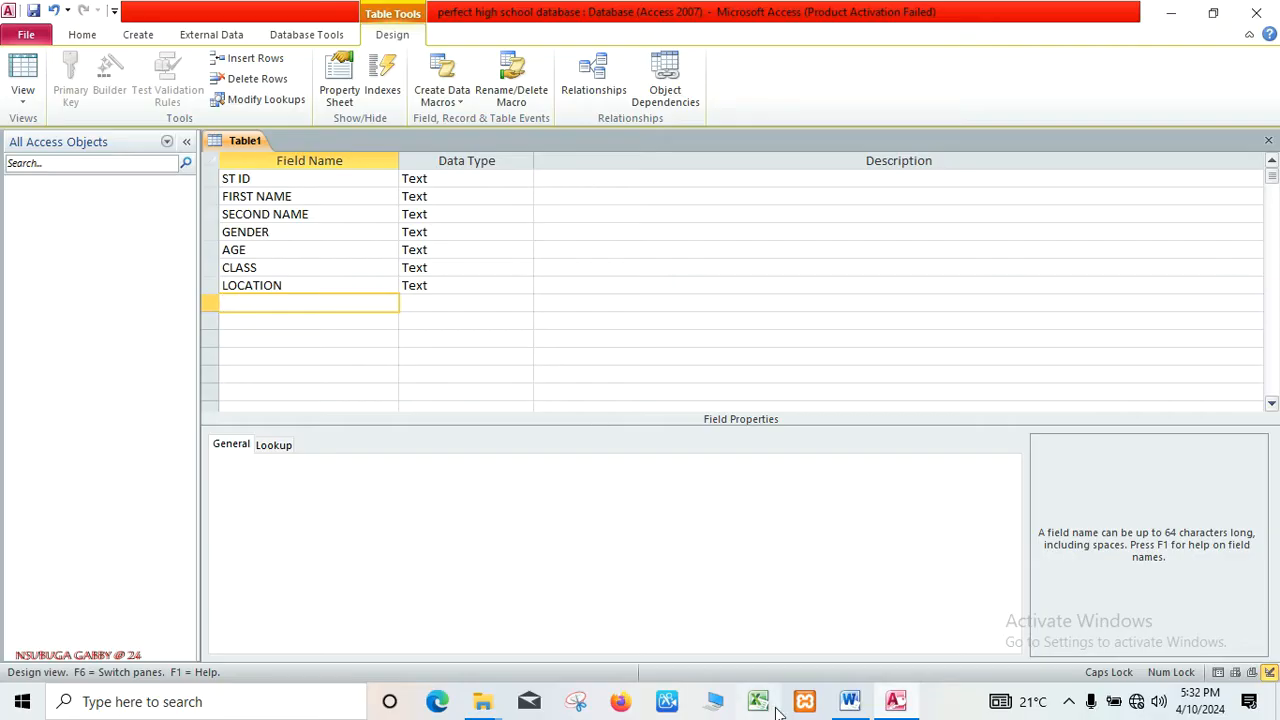
left_click(852, 703)
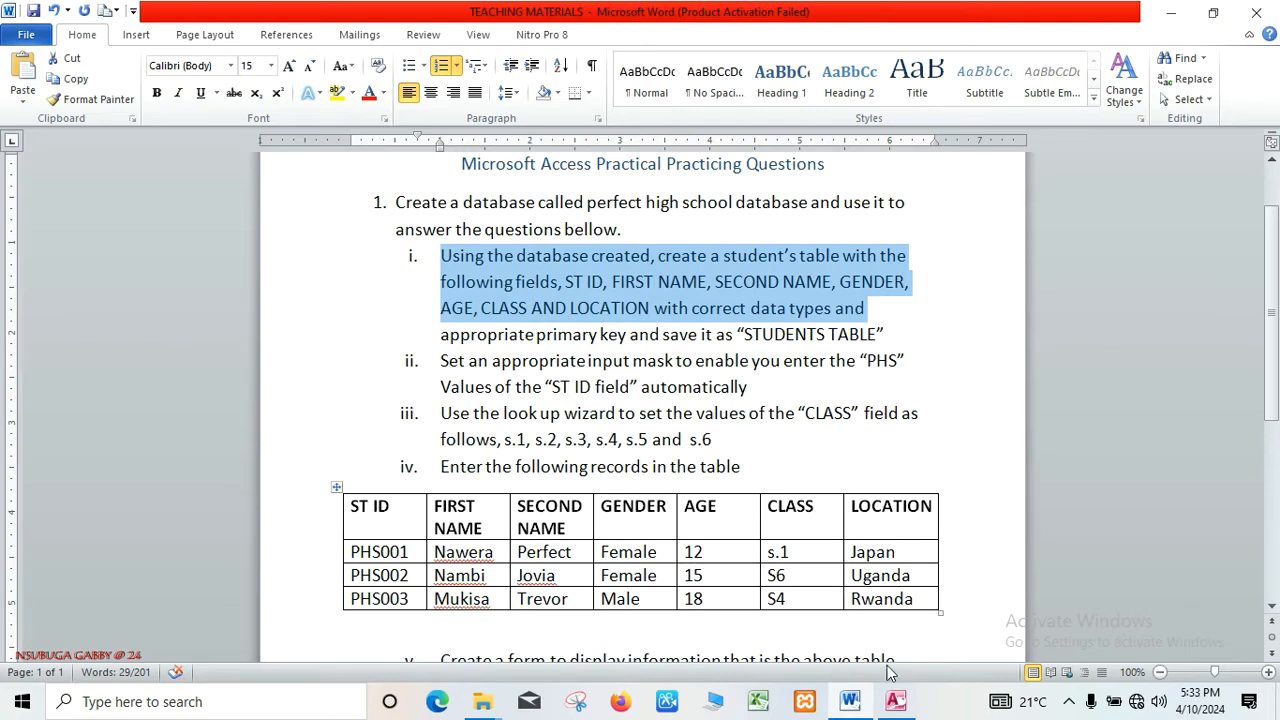
Switch back to the Access table design and set the data type of the AGE field to Number
left_click(895, 701)
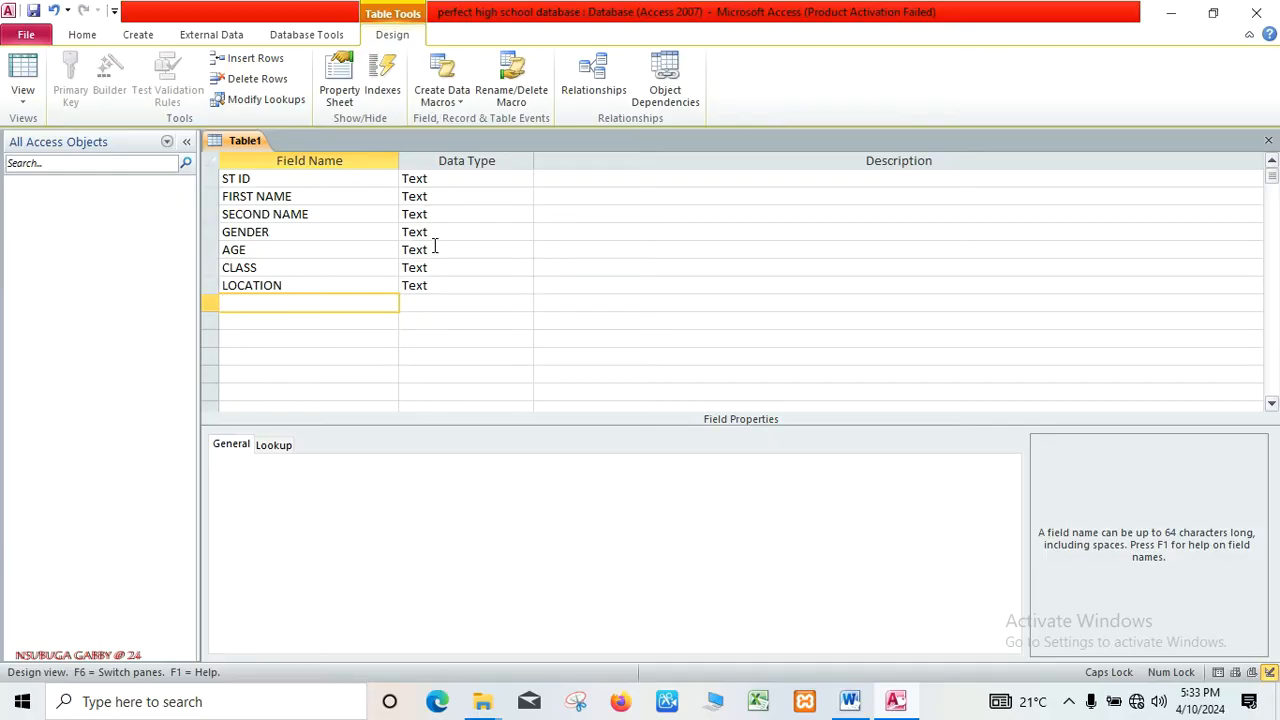
left_click(430, 249)
left_click(520, 250)
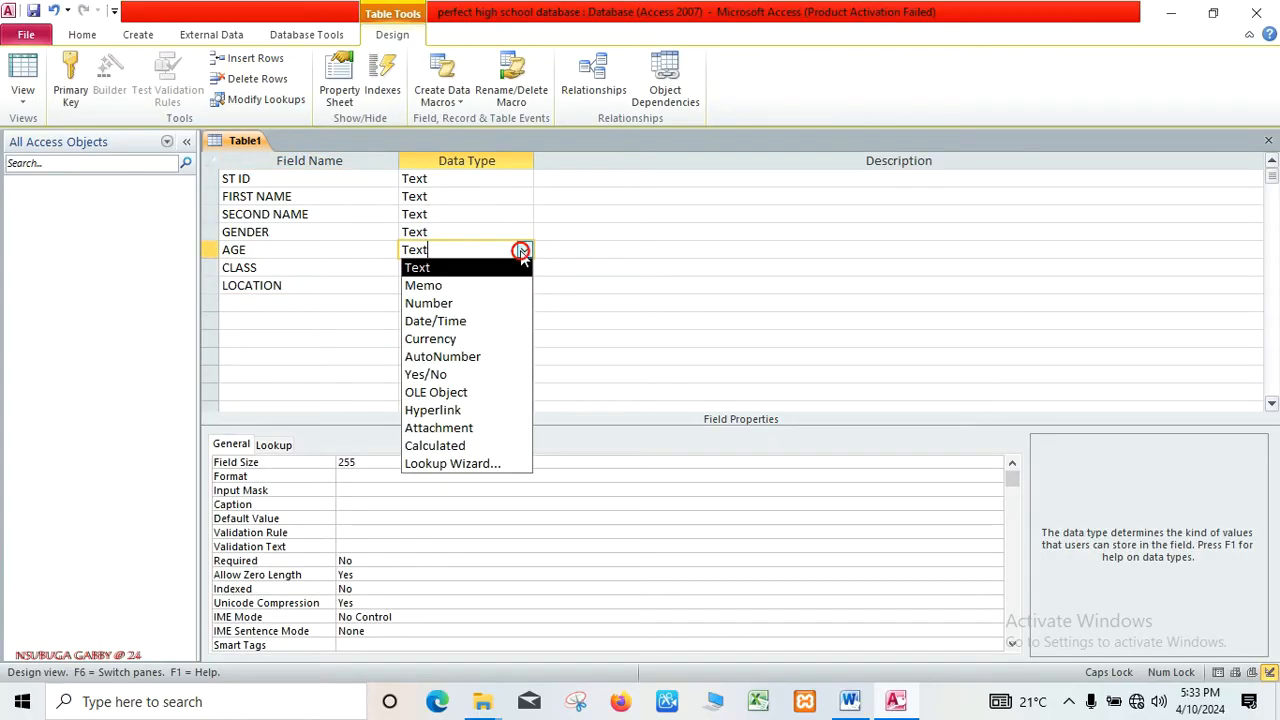
left_click(491, 303)
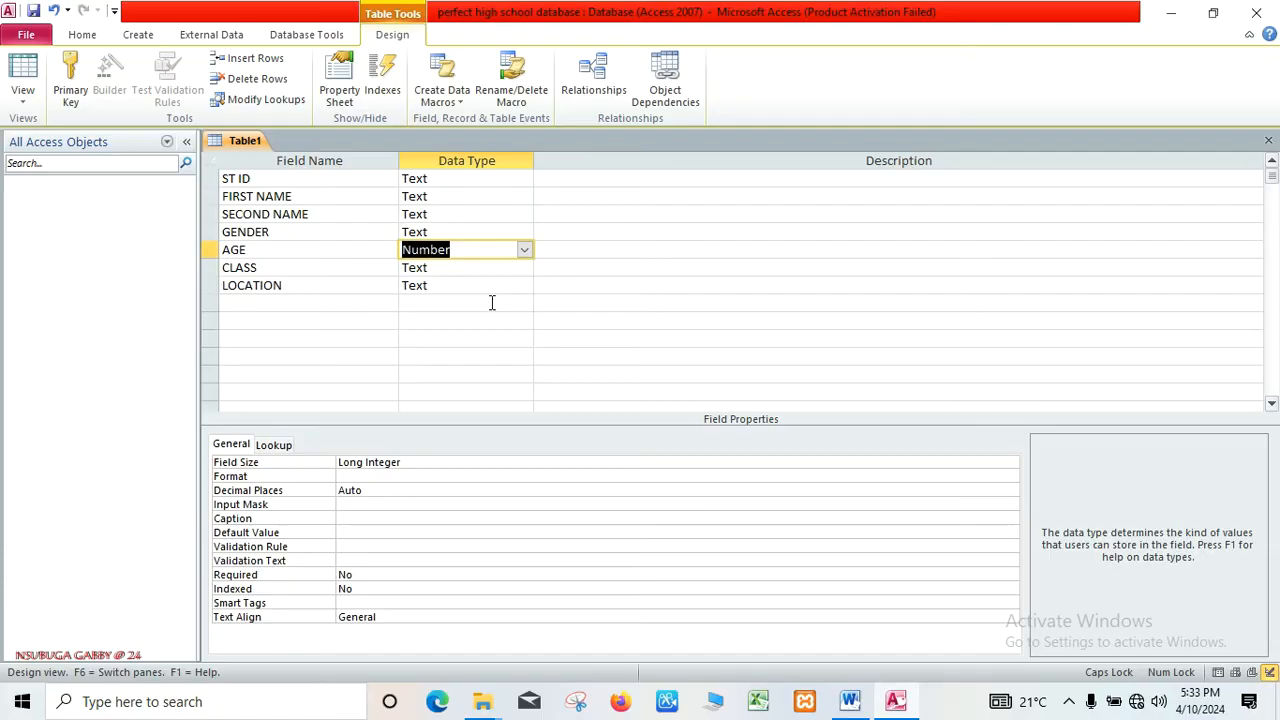
left_click(454, 196)
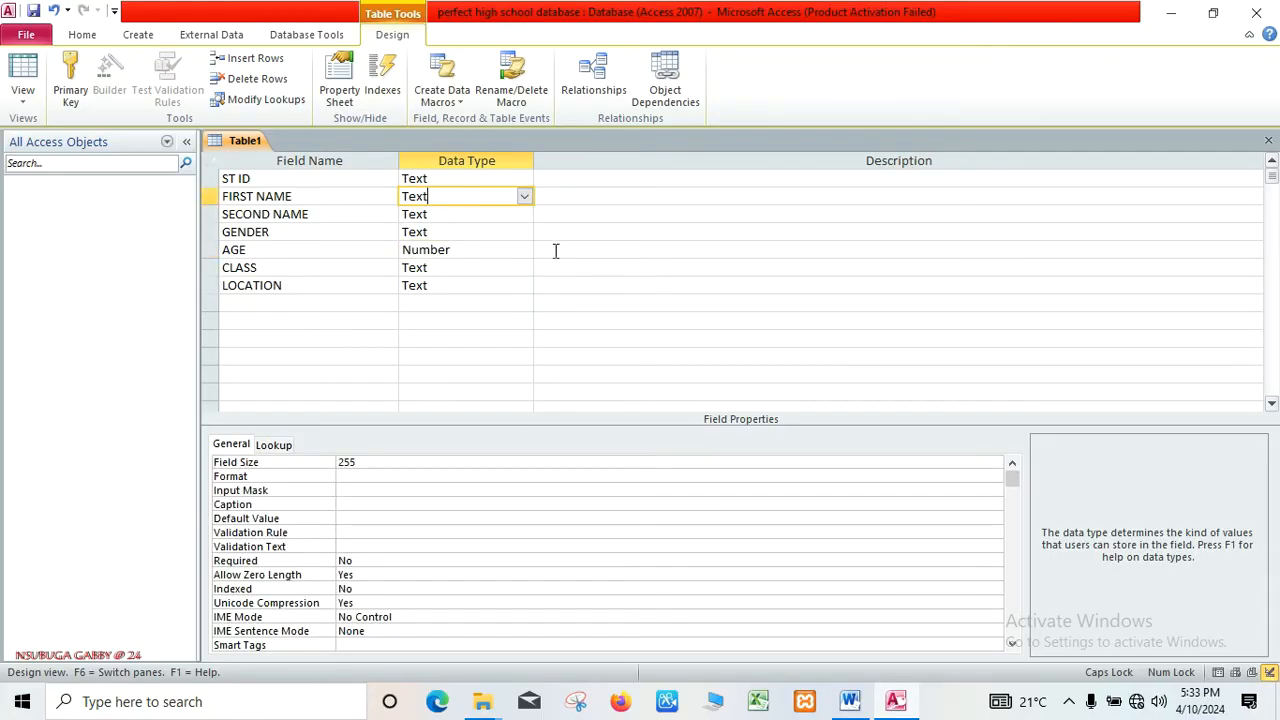
Check the table requirements in the Word document, then make ST ID the primary key in the Access table design
left_click(850, 701)
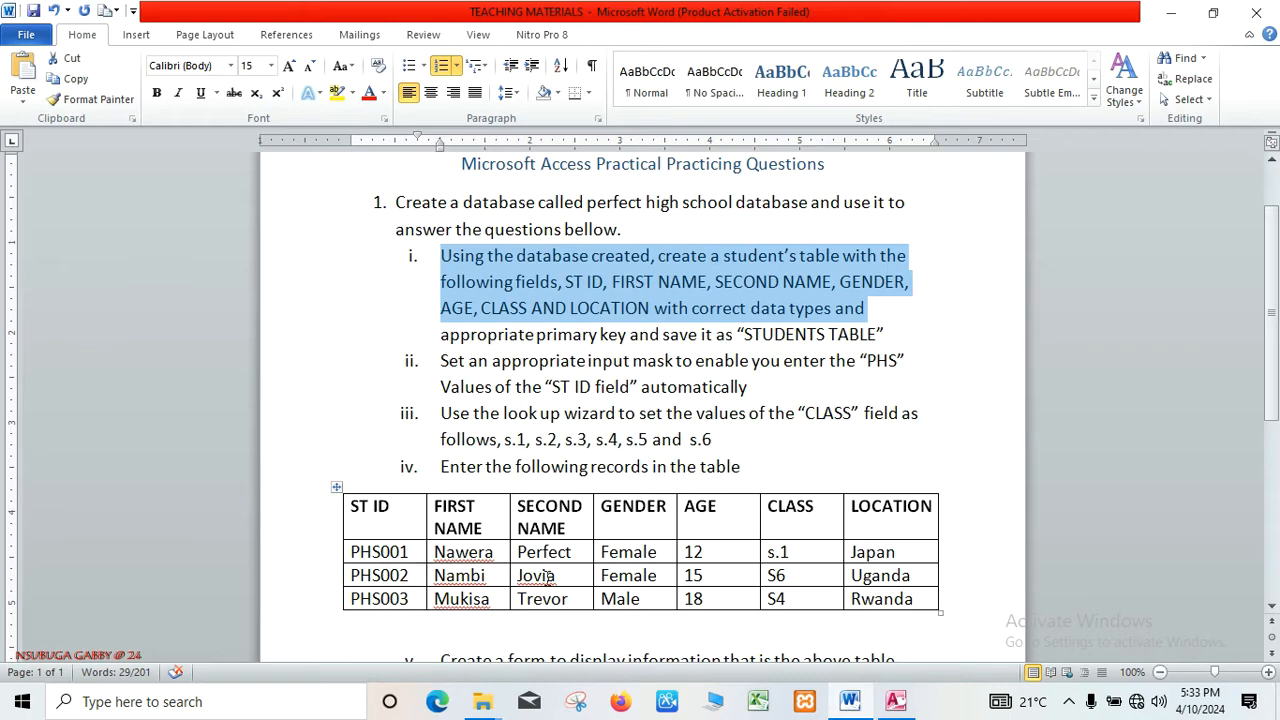
left_click(896, 703)
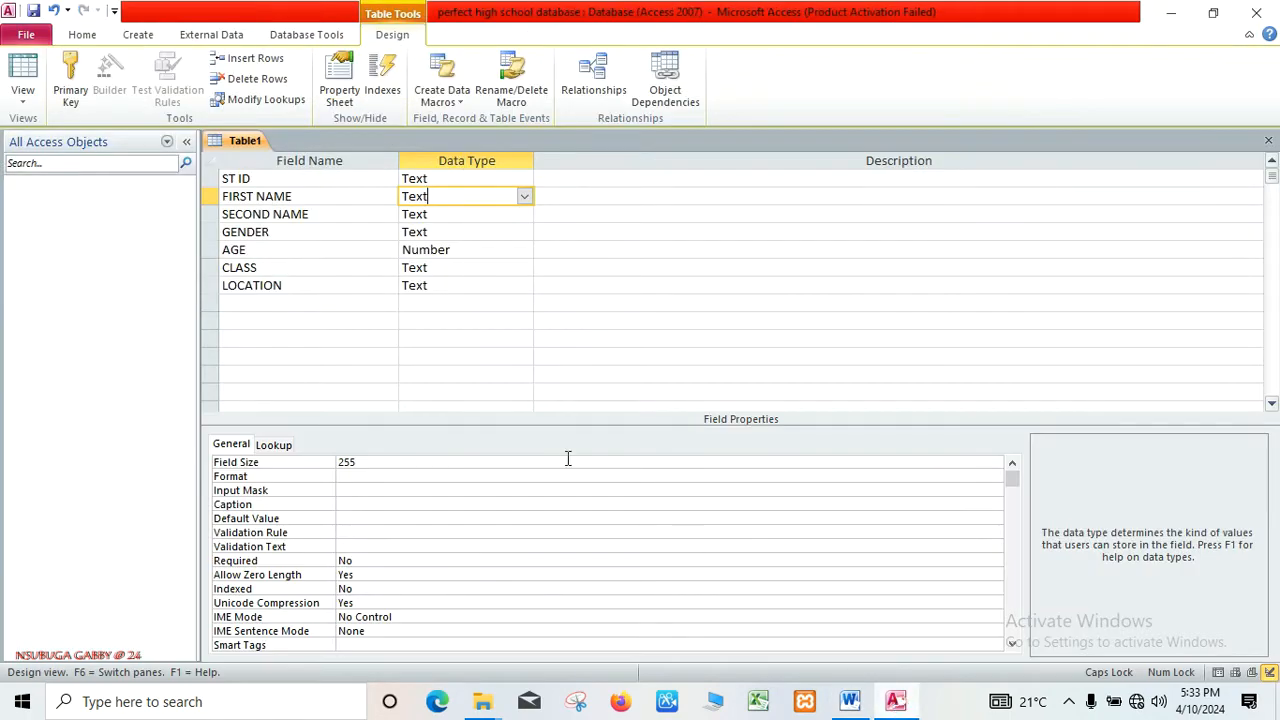
left_click(278, 180)
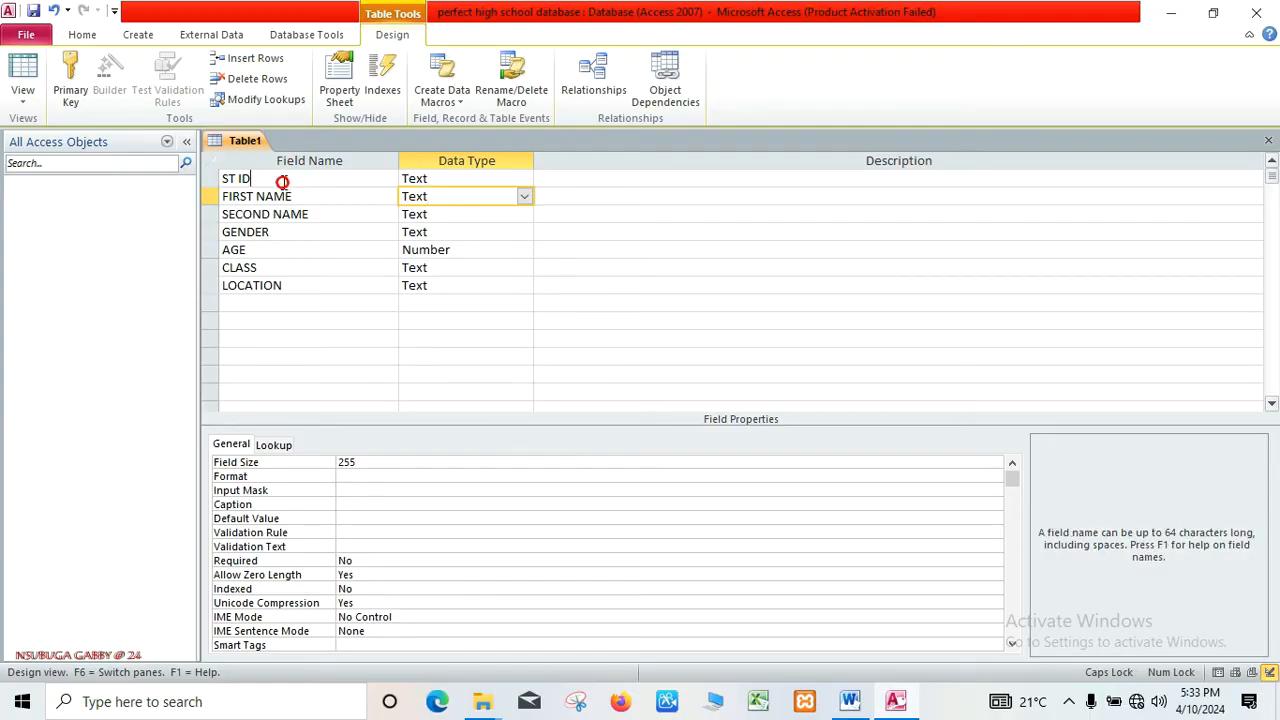
left_click(72, 78)
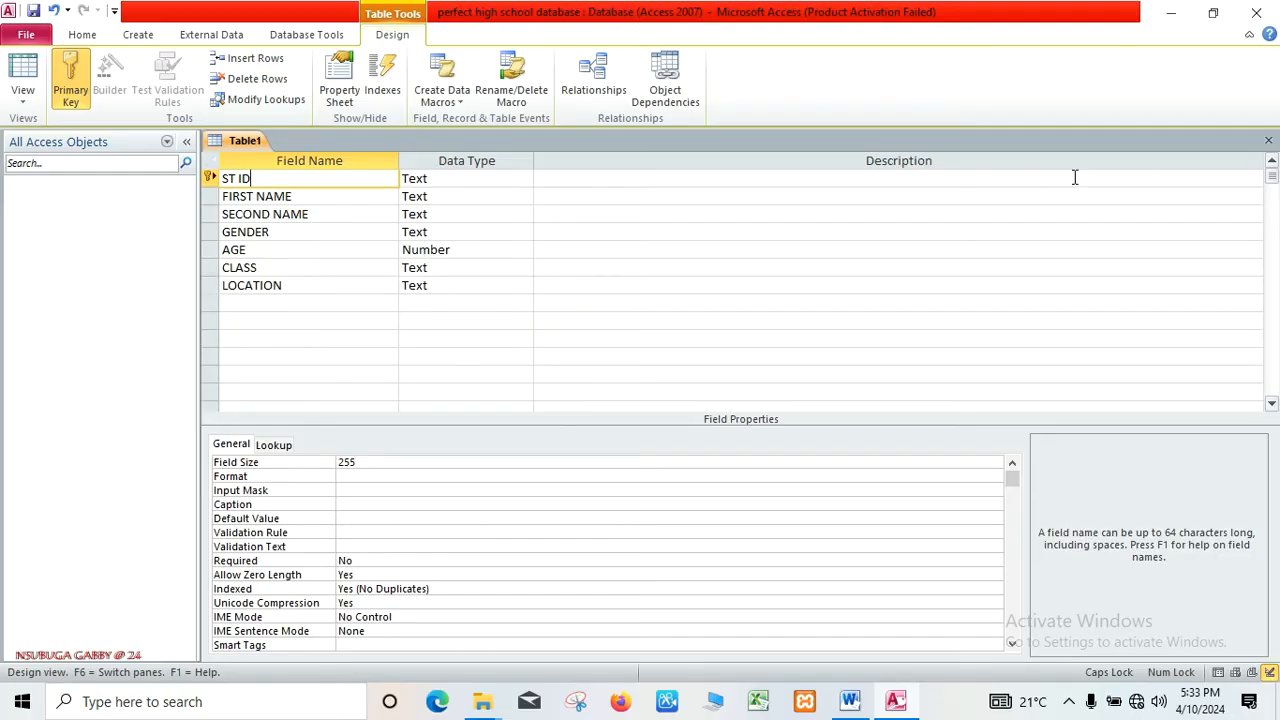
Close the new table and save it as STUDENTS TABLE
left_click(1276, 137)
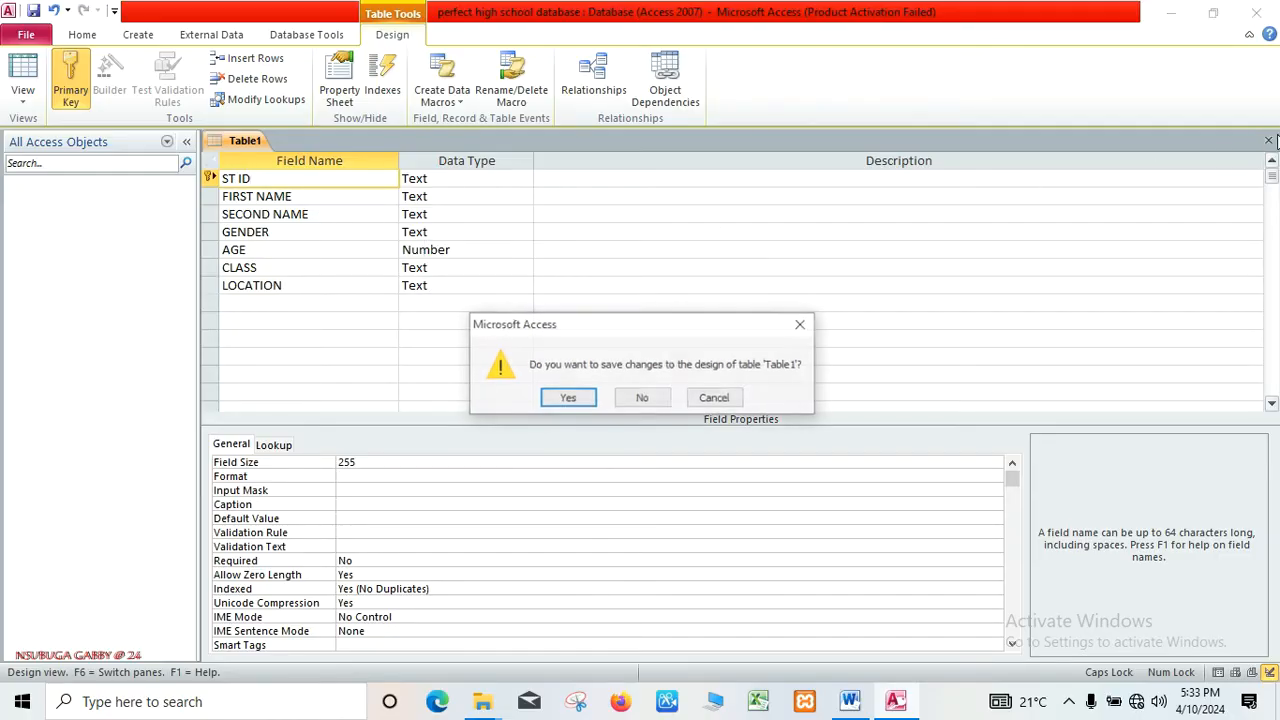
left_click(557, 397)
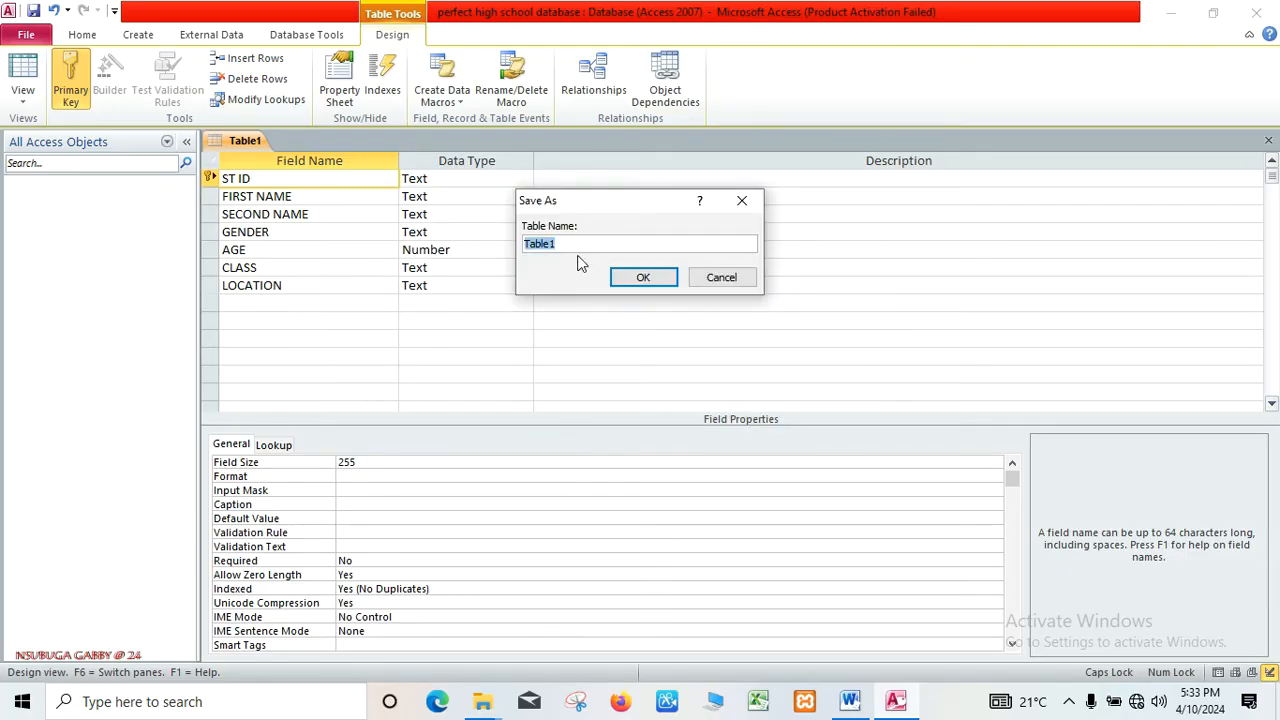
key("BackSpace")
left_click(643, 278)
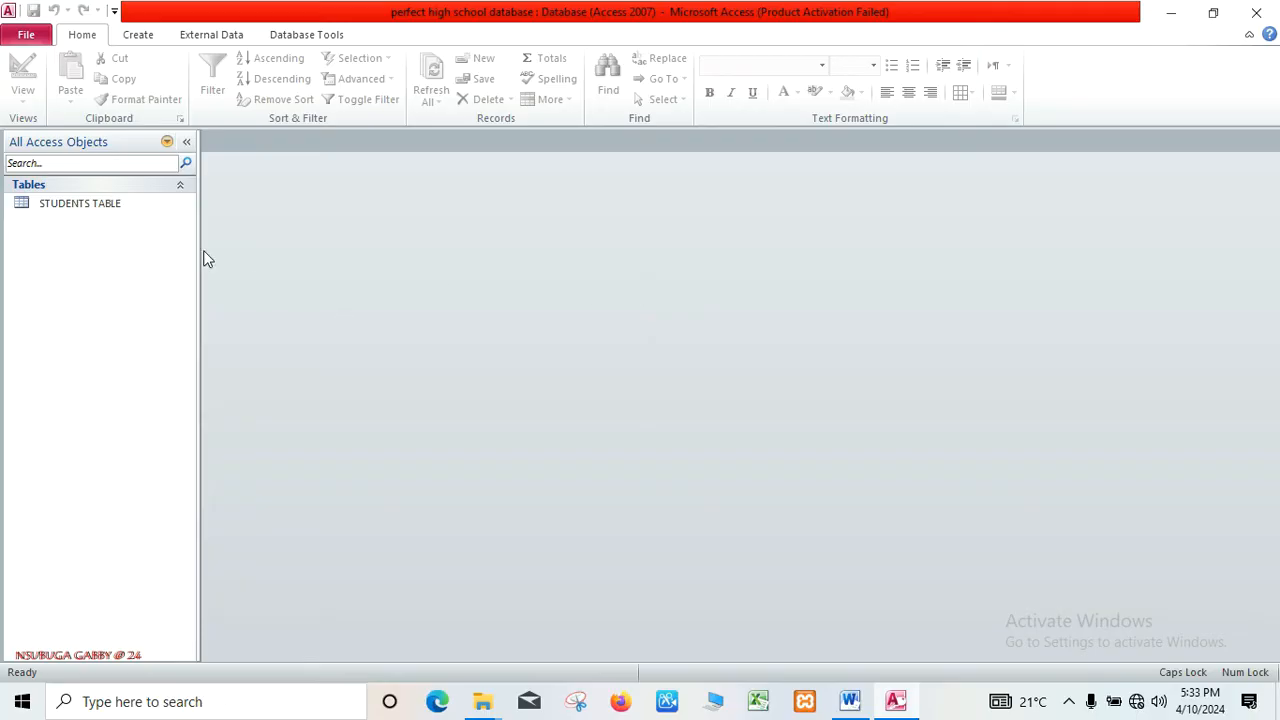
Open STUDENTS TABLE in Datasheet view, then read the ST ID input mask requirement in the Word document
double_click(132, 205)
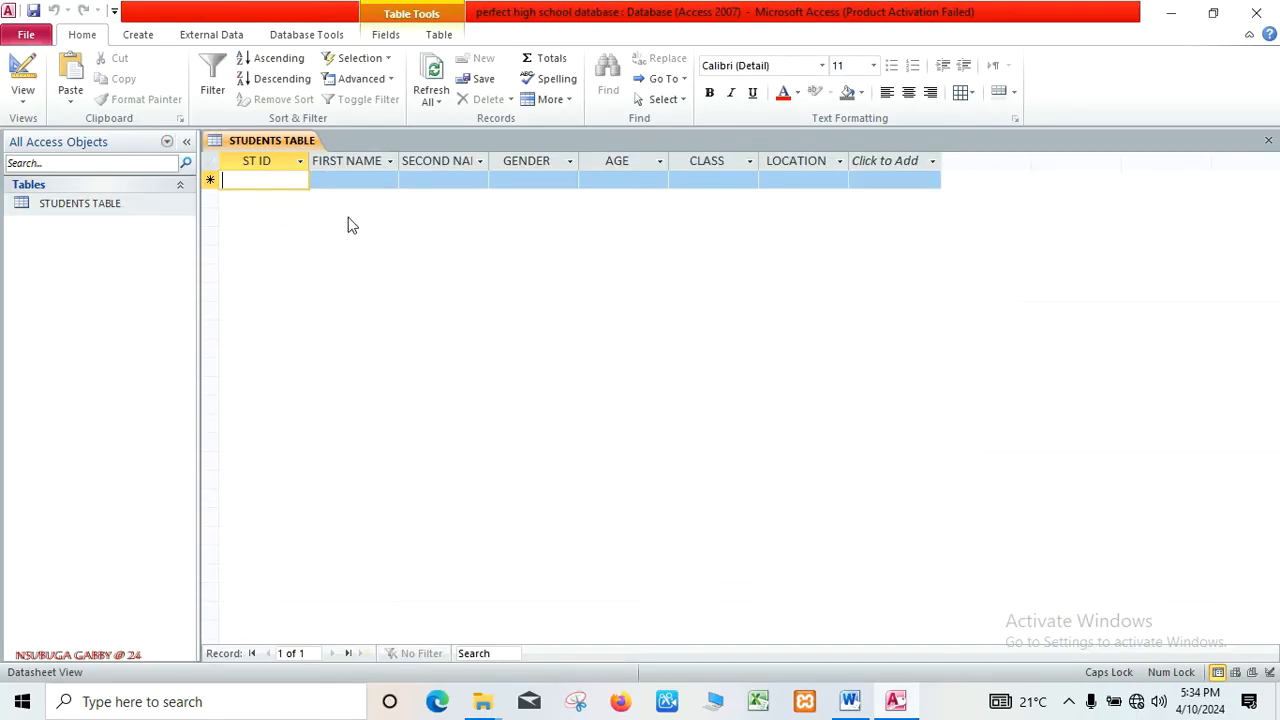
left_click(850, 701)
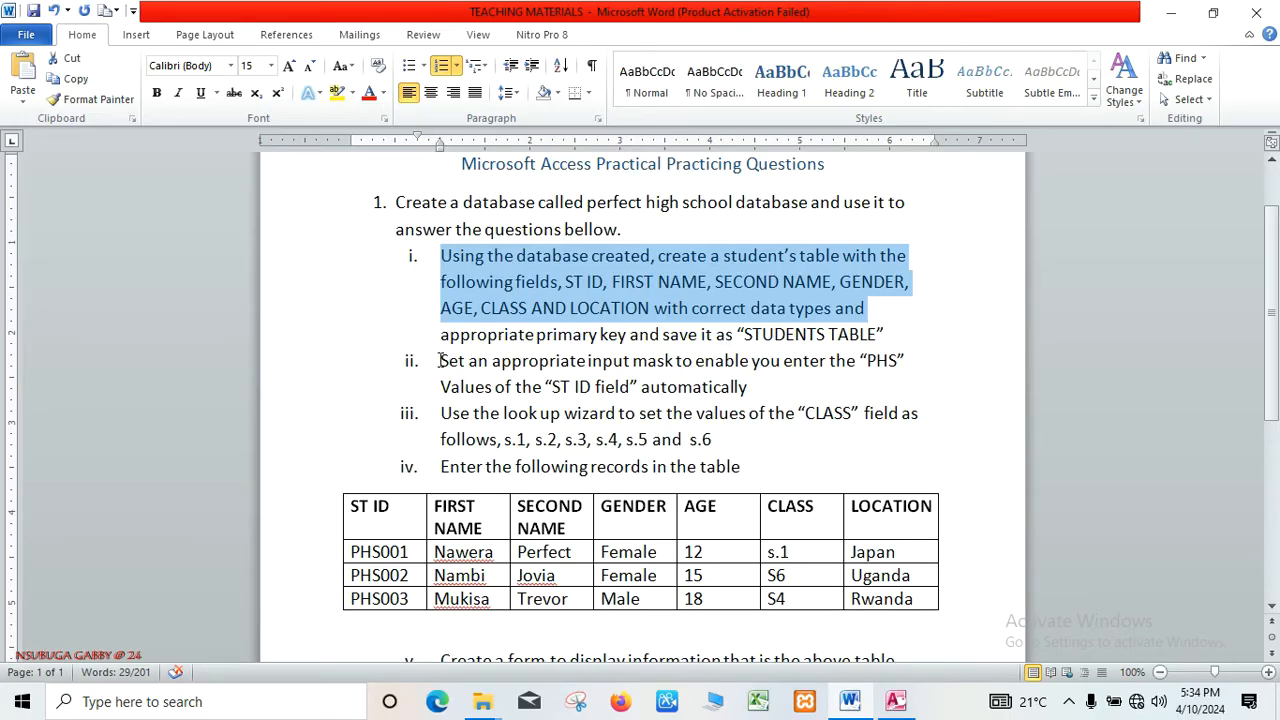
left_click_drag(438, 357, 705, 395)
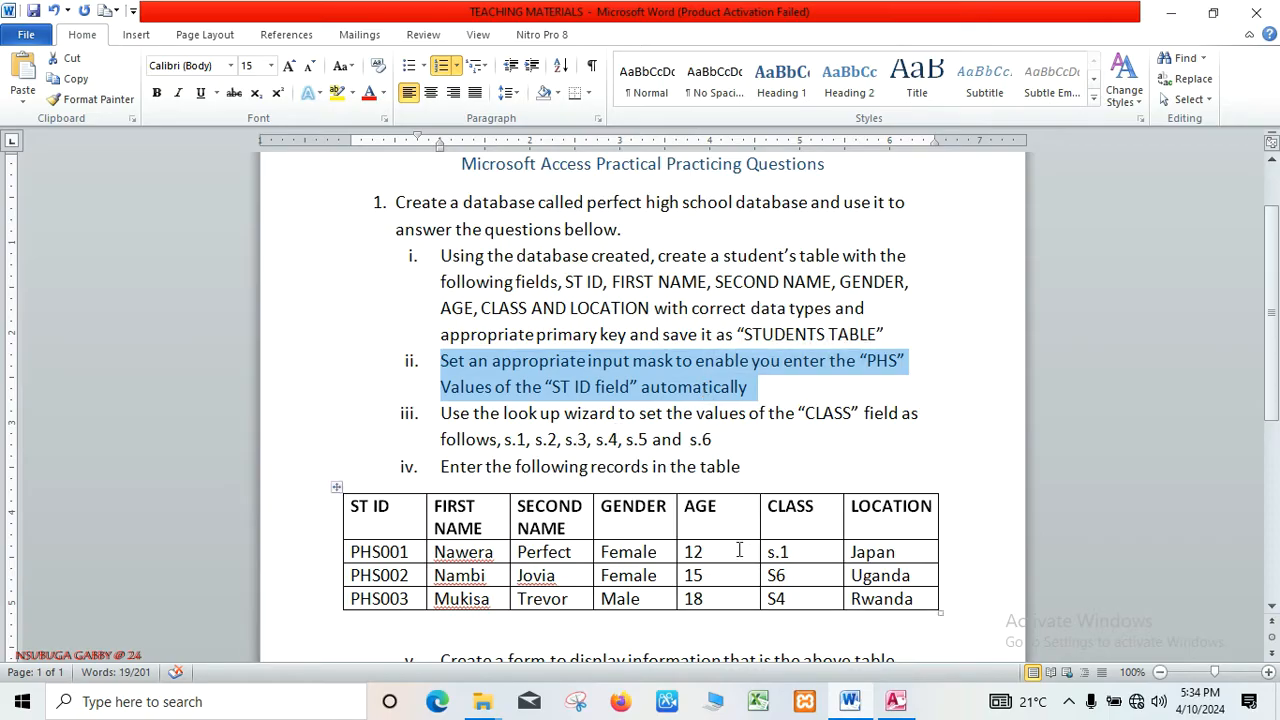
Return to Access, open STUDENTS TABLE in Design view, set the ST ID input mask to "PHS"#### and save the design
left_click(893, 701)
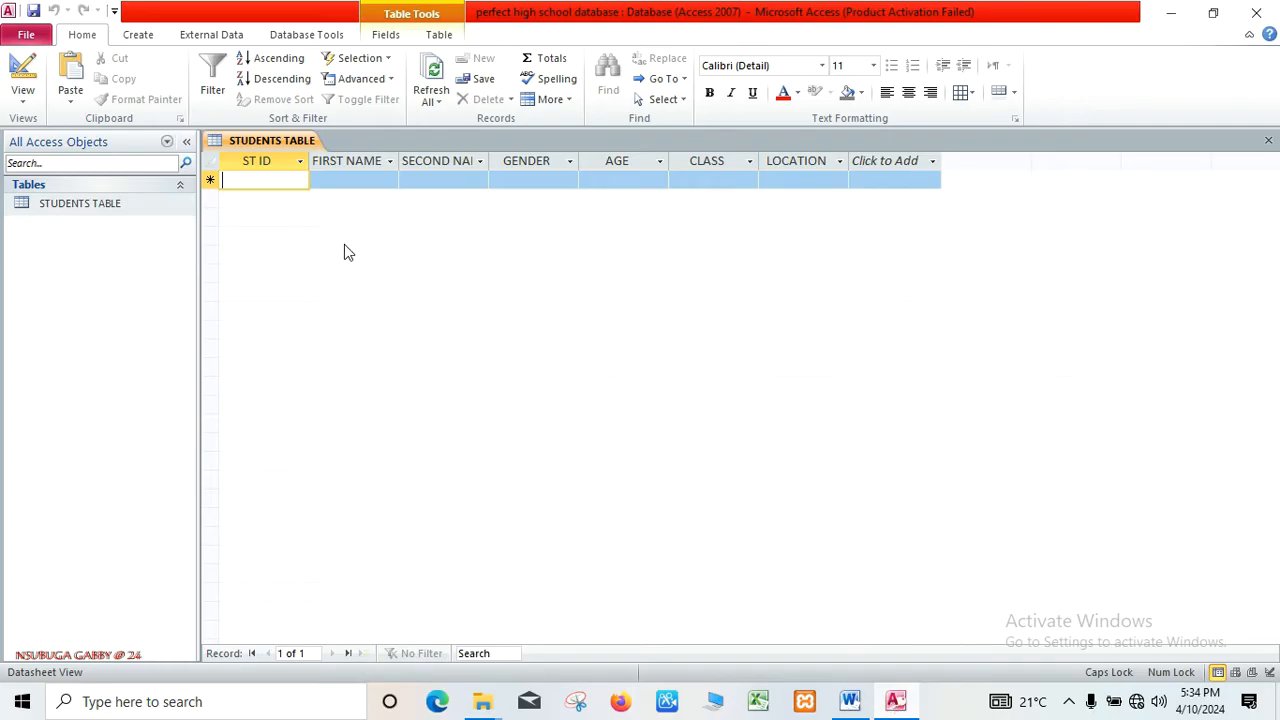
left_click(132, 204)
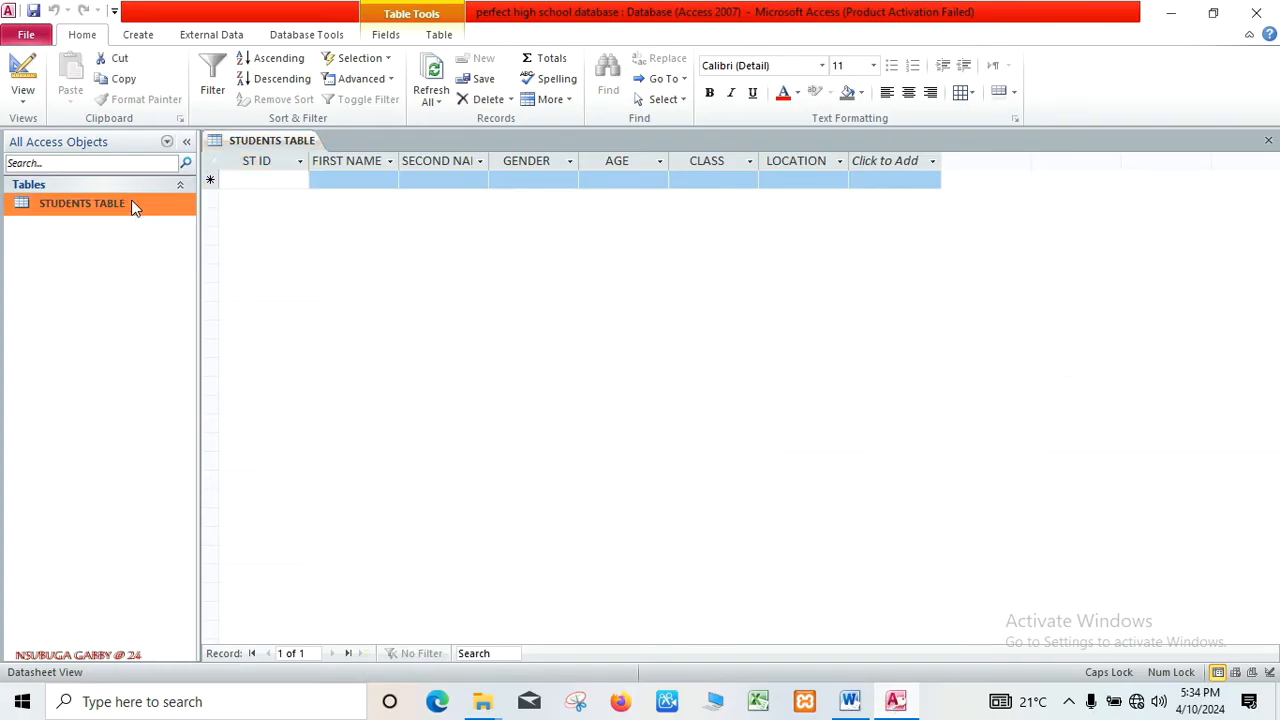
right_click(135, 205)
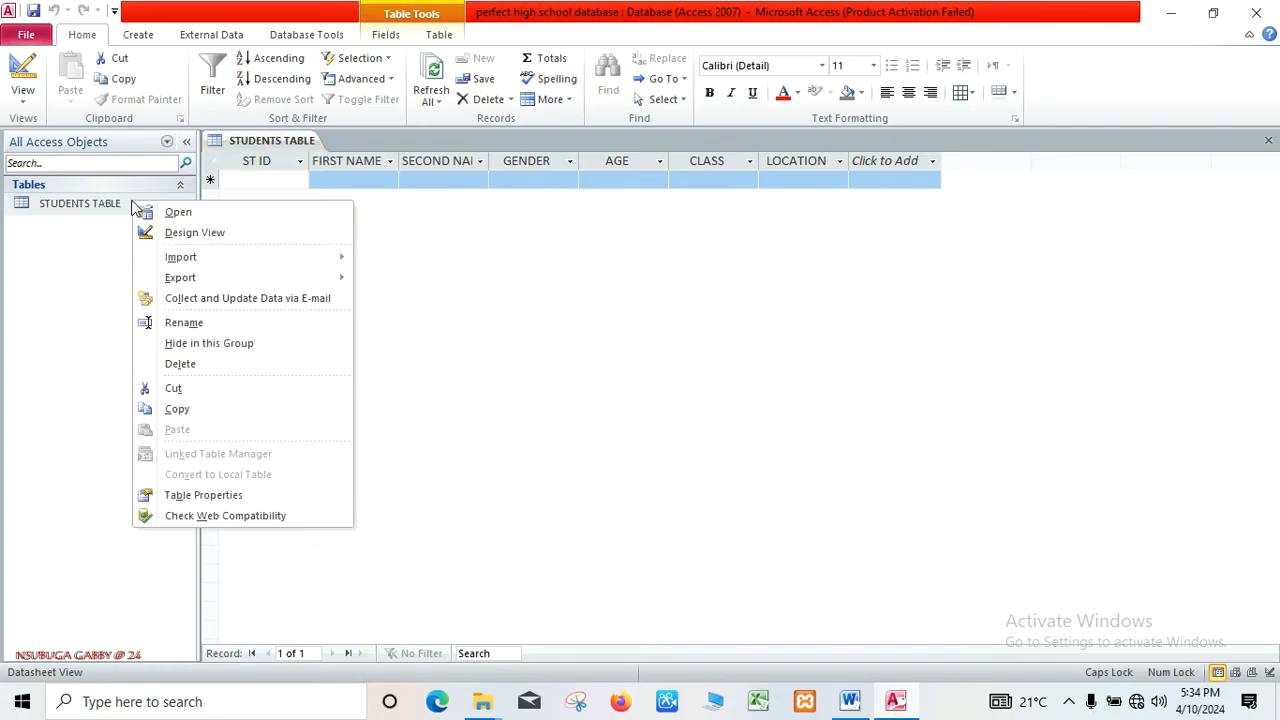
left_click(176, 233)
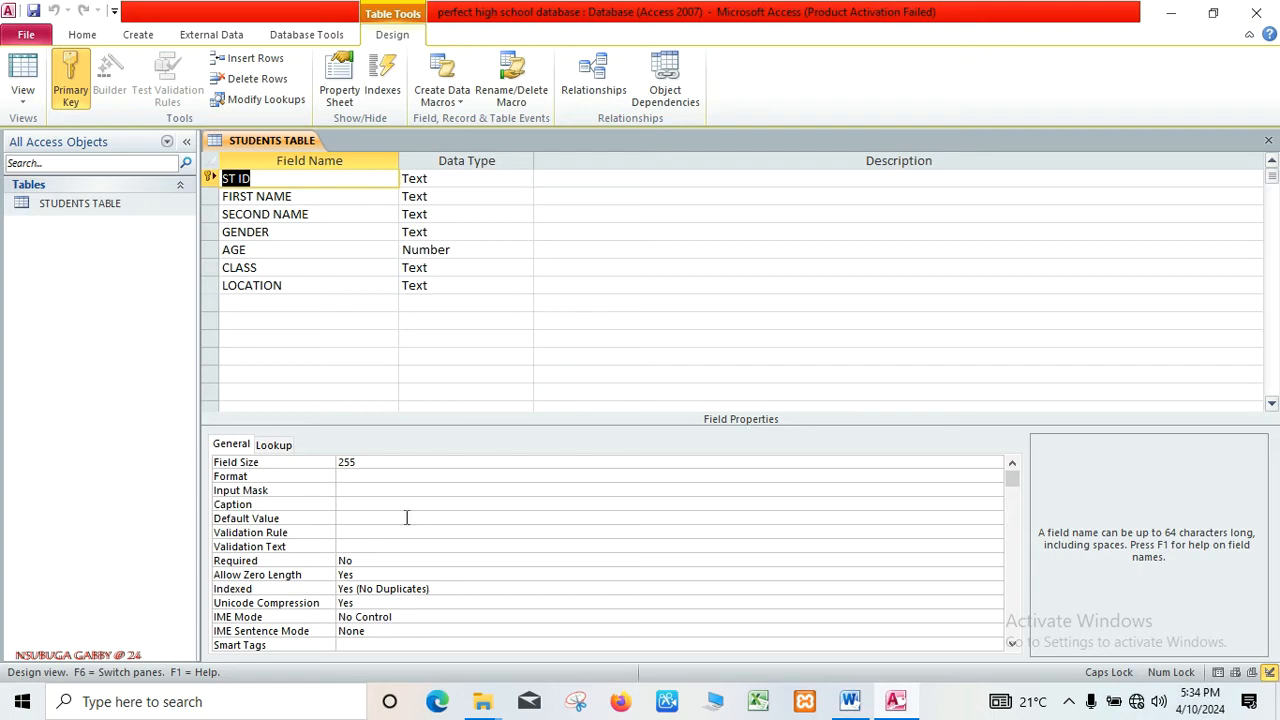
left_click(351, 490)
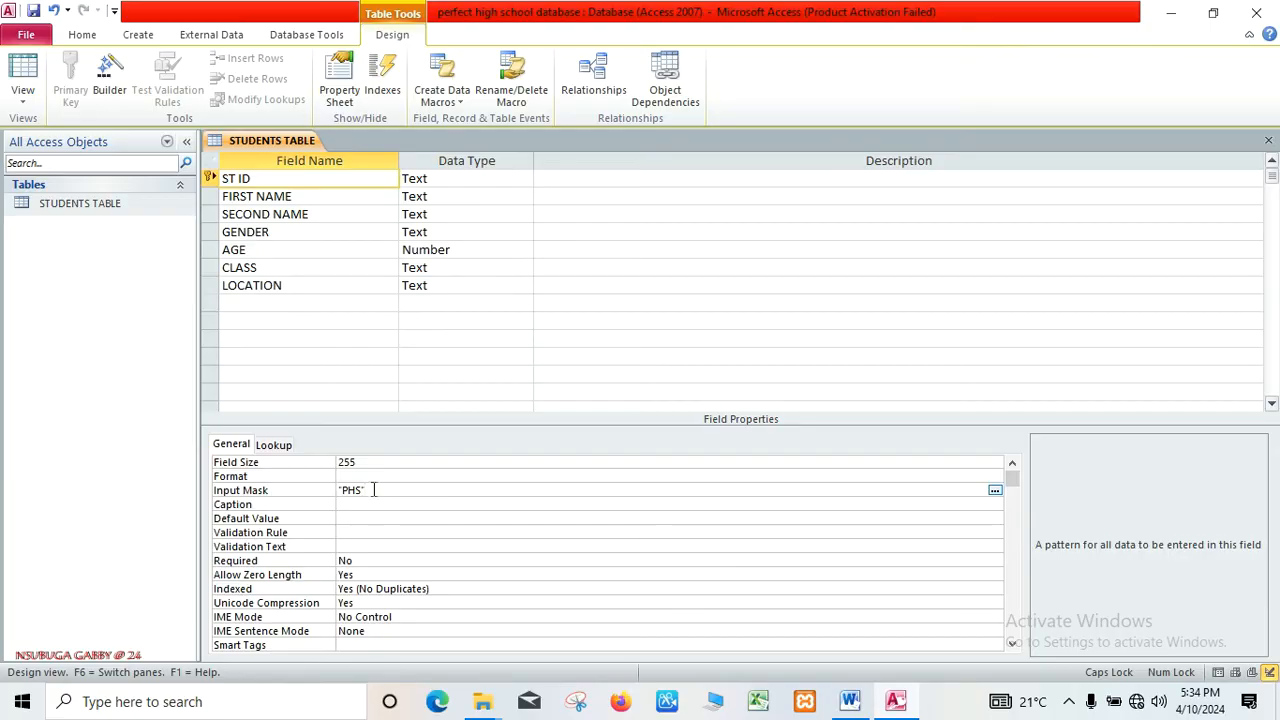
mouse_move(857, 705)
key("ctrl+s")
Read the lookup wizard requirement for the CLASS field in the Word document and return to Access
left_click(855, 715)
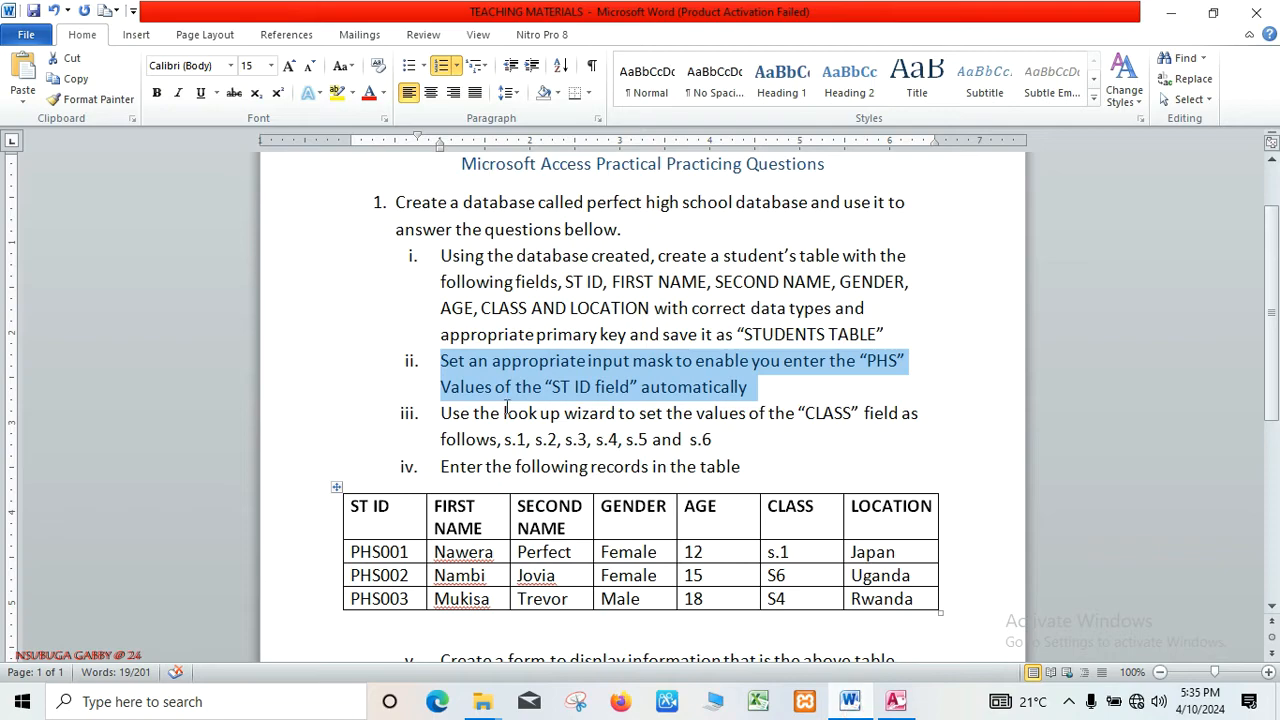
mouse_move(458, 425)
left_click(893, 702)
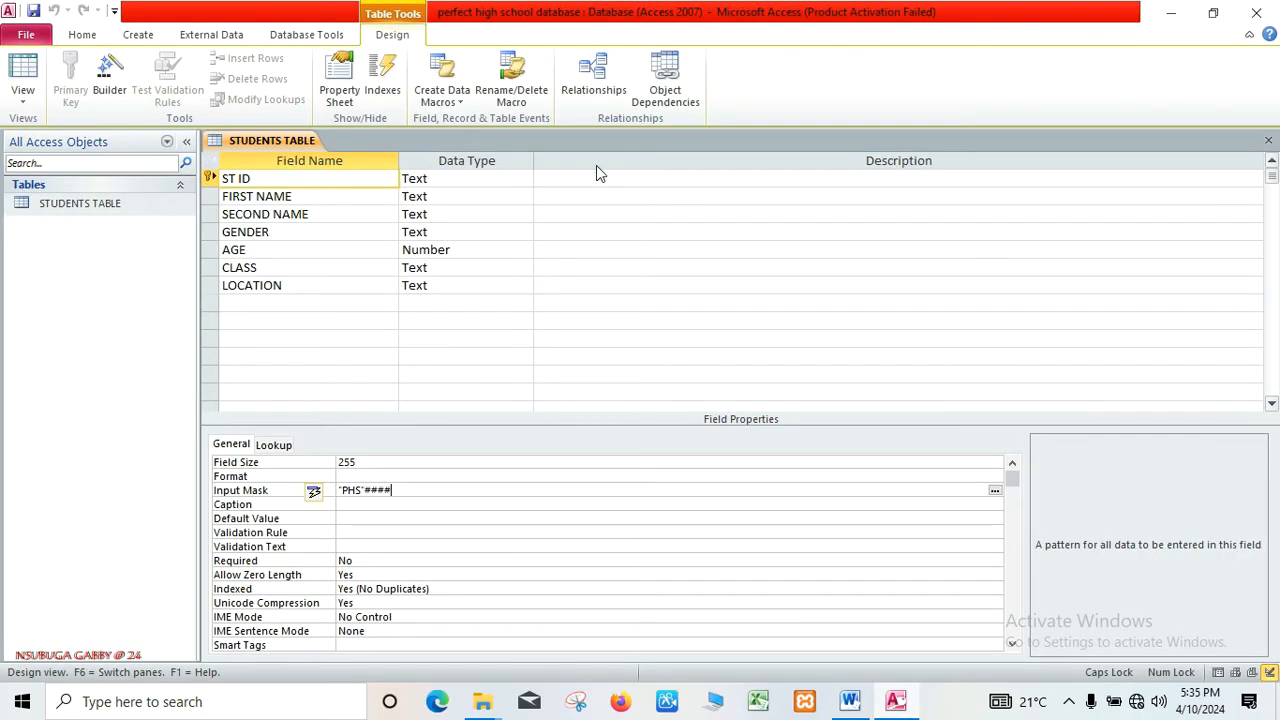
Close the table design, open STUDENTS TABLE in Datasheet view and begin an ST ID entry to test the input mask
left_click(1268, 140)
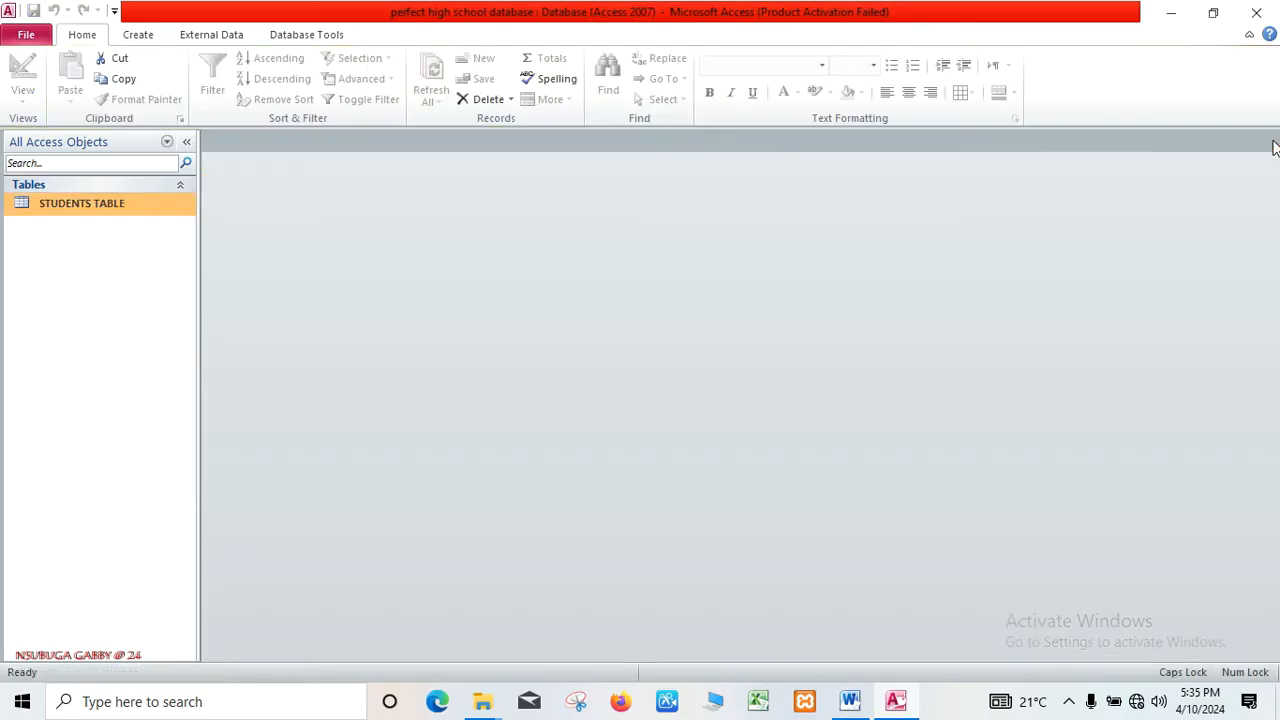
double_click(146, 203)
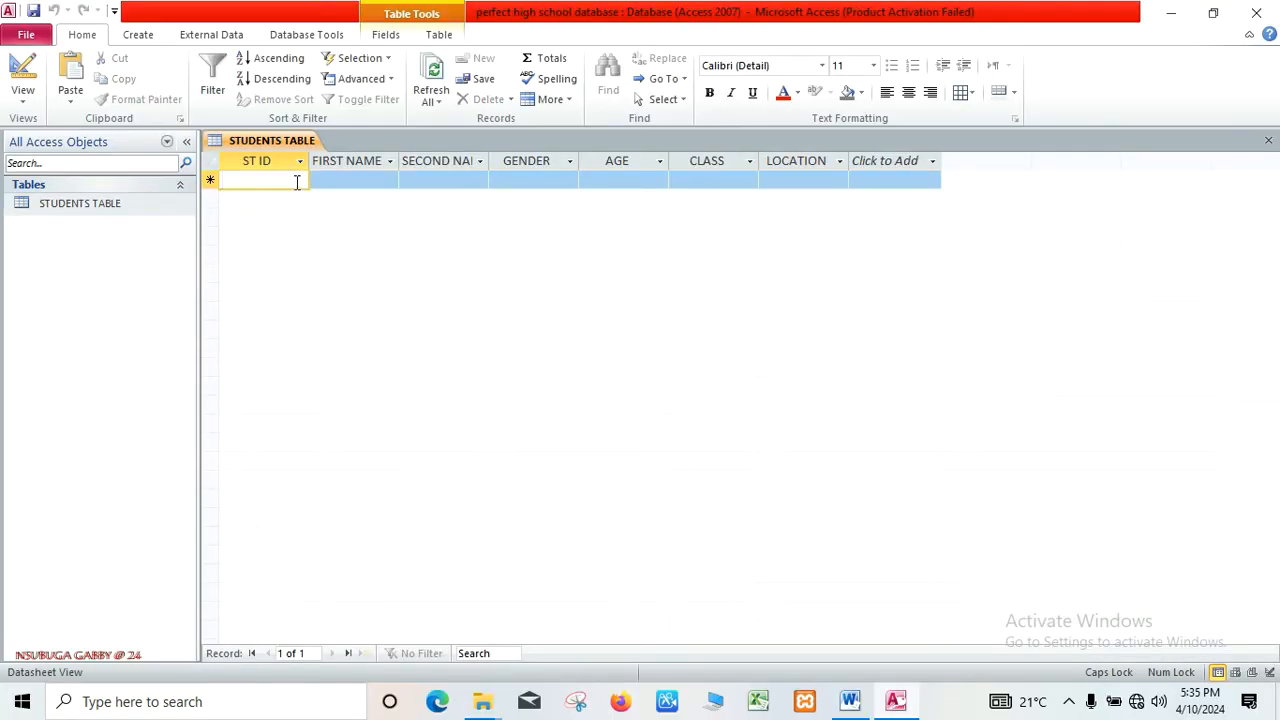
type("PHS")
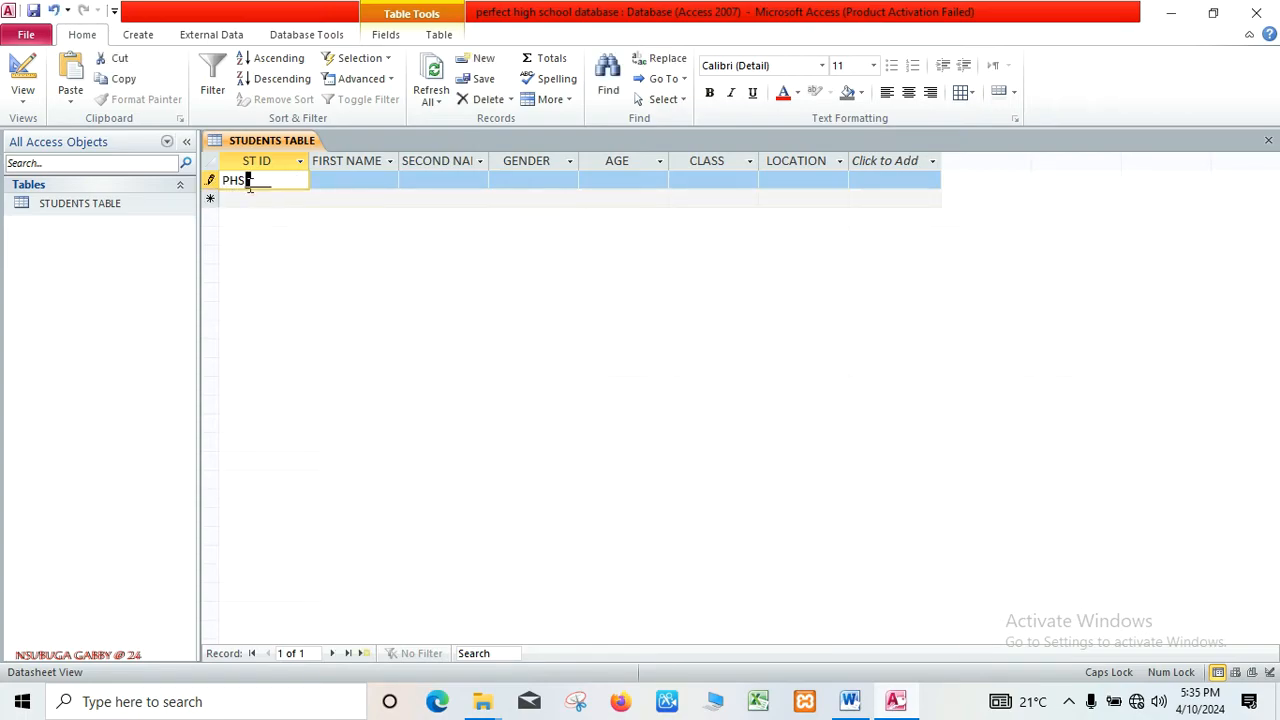
Try to switch STUDENTS TABLE to Design view, then close the table and discard the incomplete record
left_click(128, 205)
right_click(130, 204)
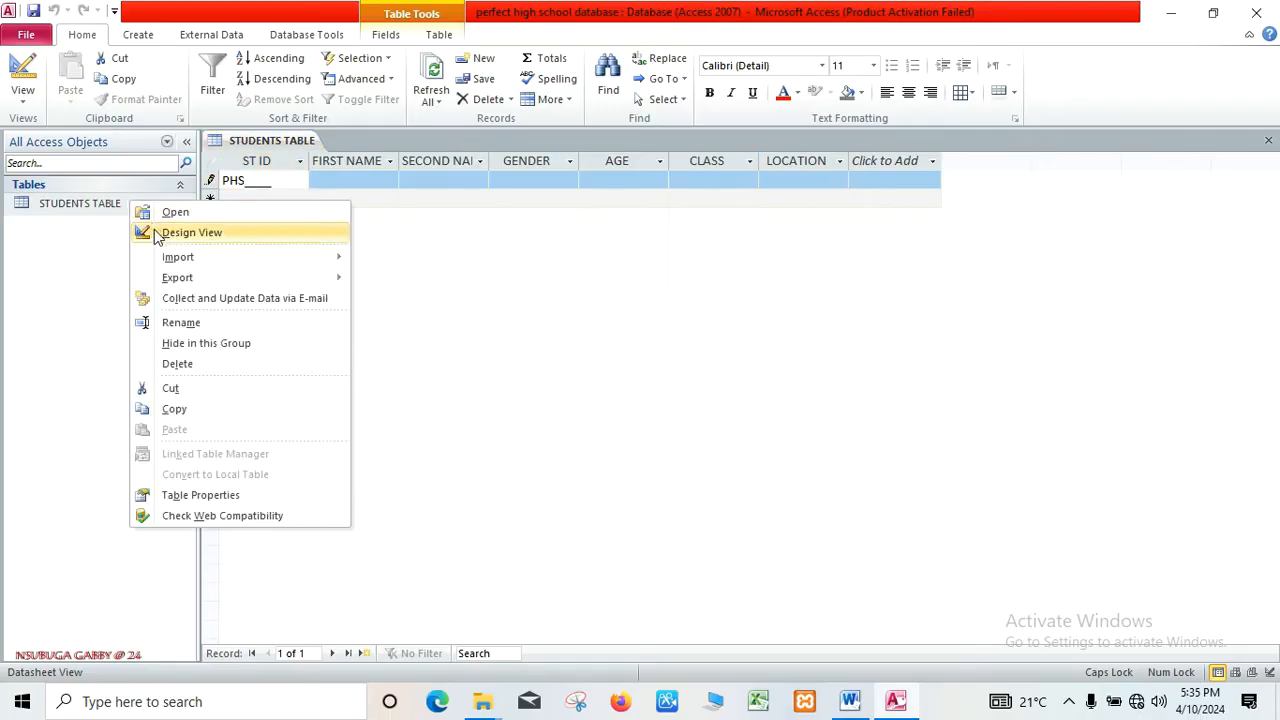
left_click(157, 234)
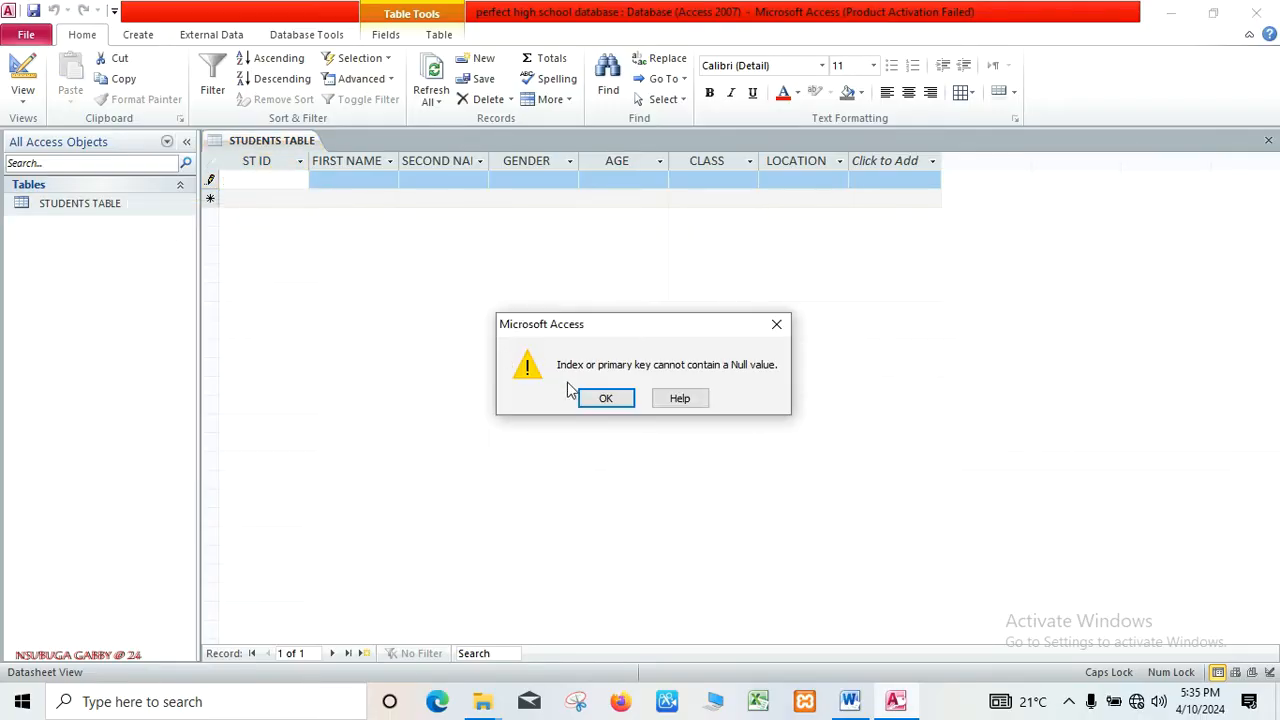
left_click(603, 398)
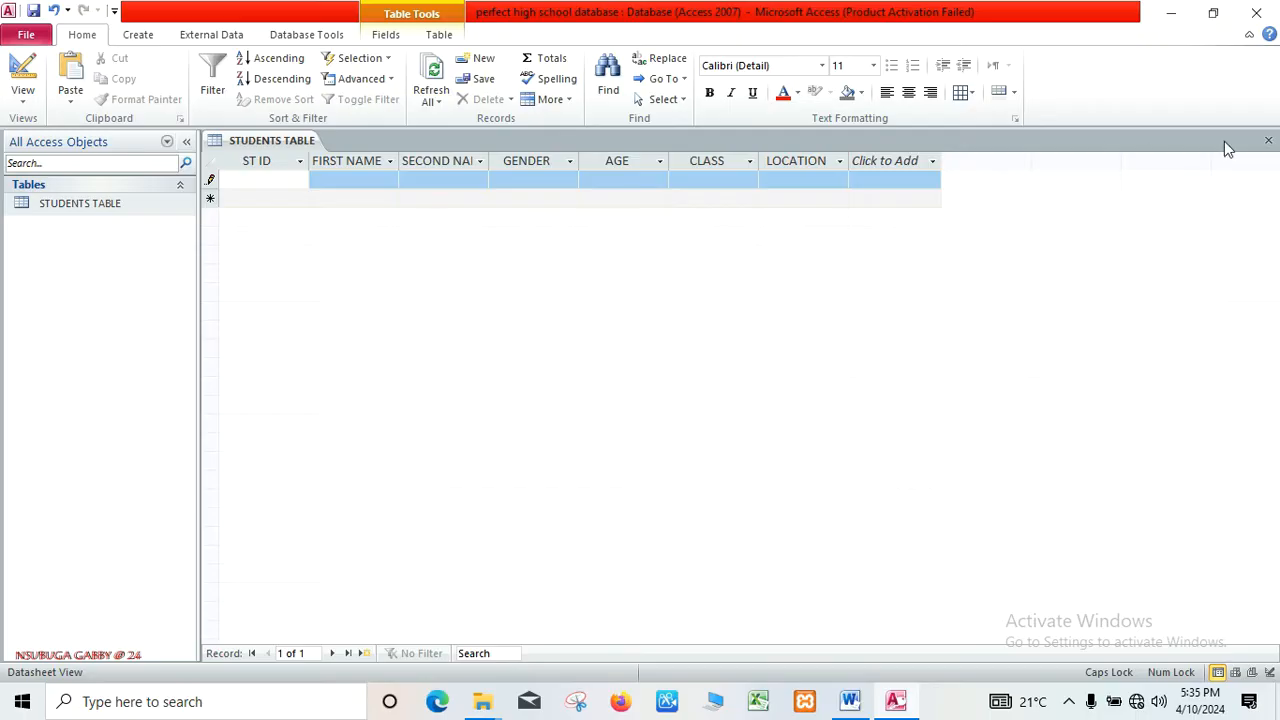
left_click(1268, 140)
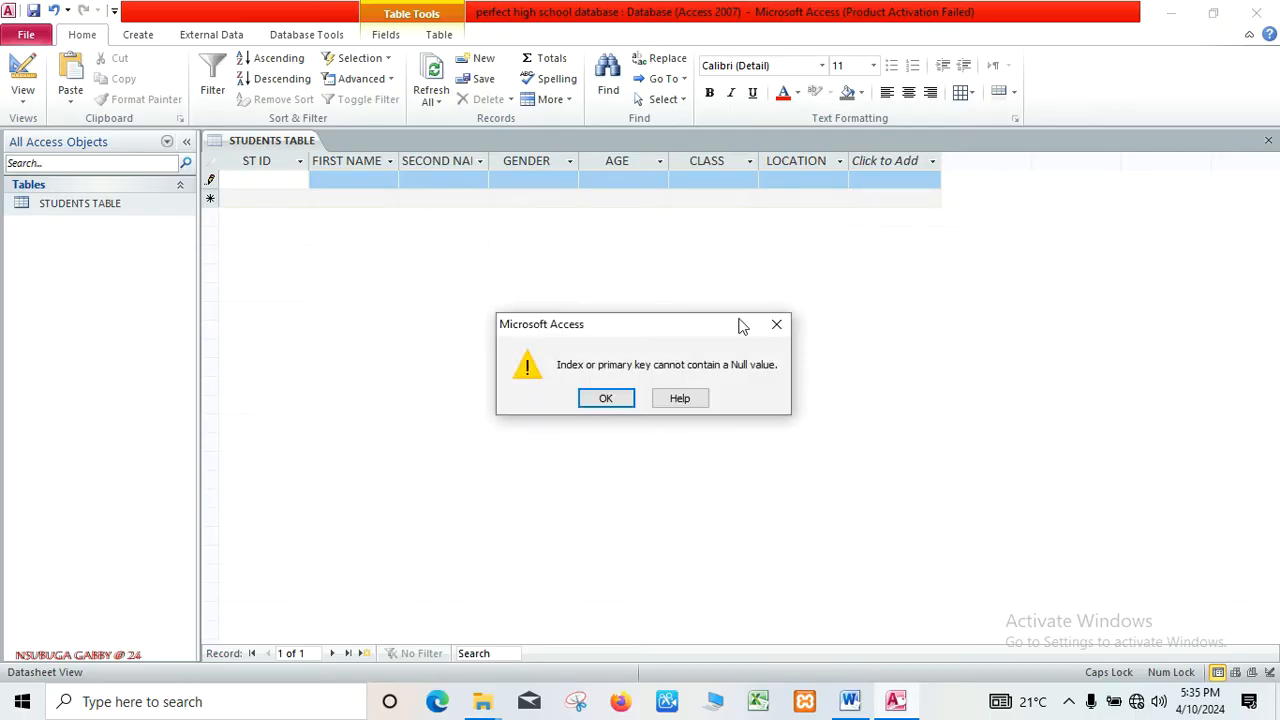
left_click(606, 398)
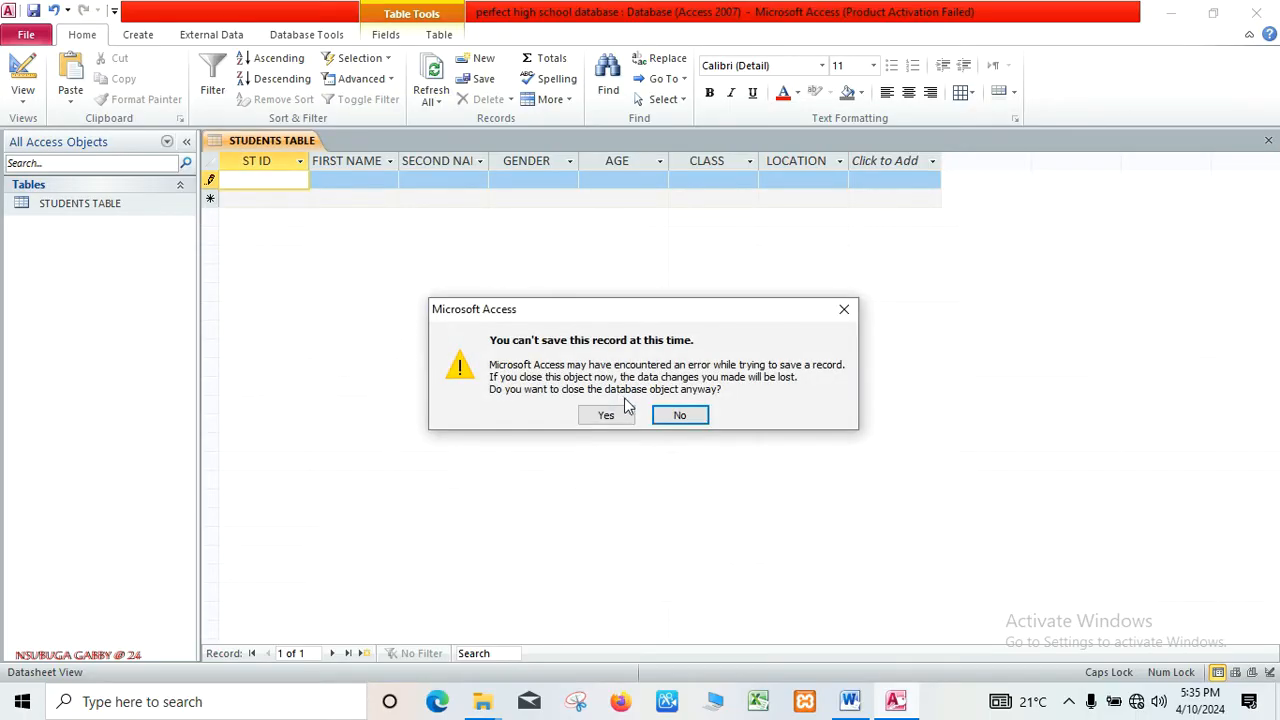
left_click(606, 415)
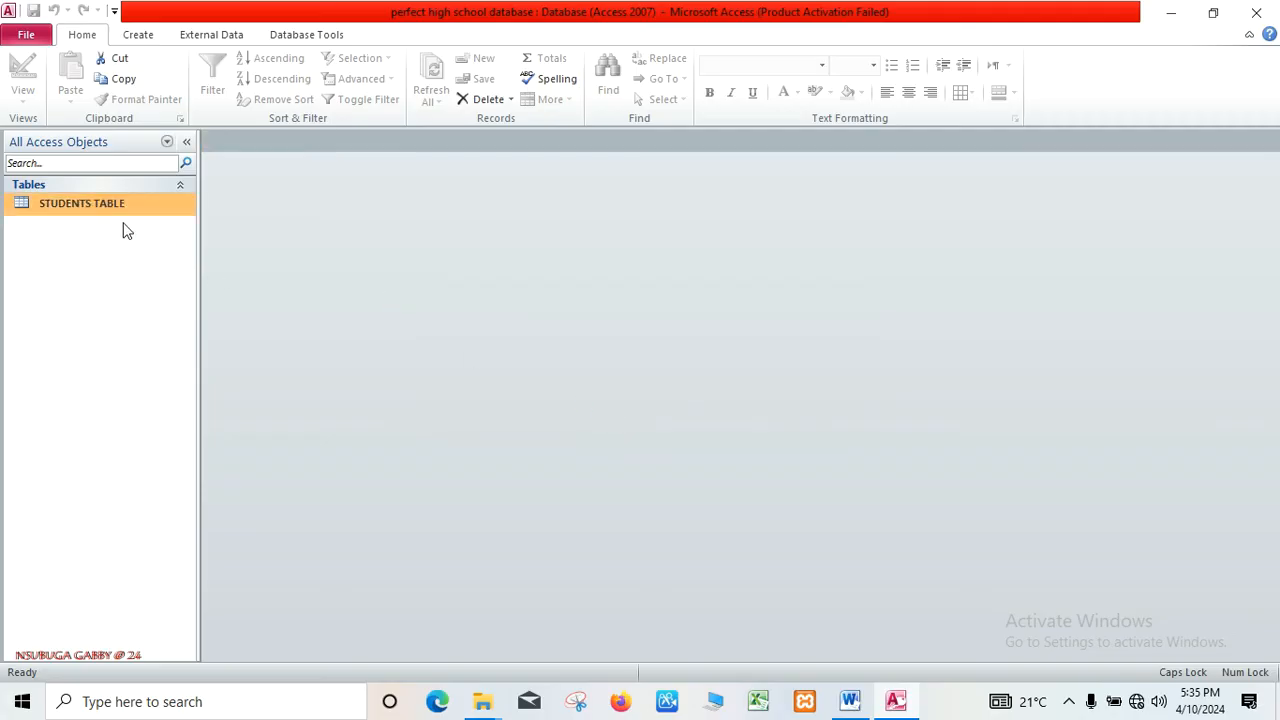
Open STUDENTS TABLE in Design view and start the Lookup Wizard for the CLASS field with the option to type in the values
right_click(123, 209)
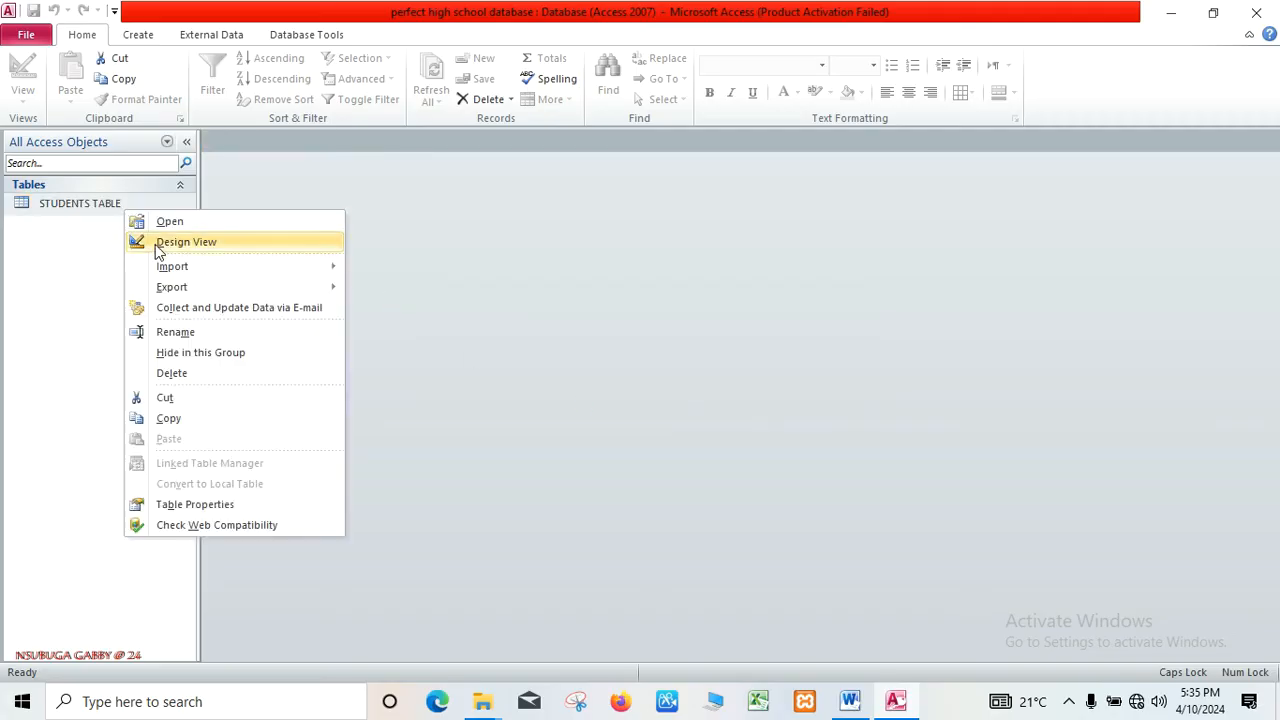
left_click(155, 243)
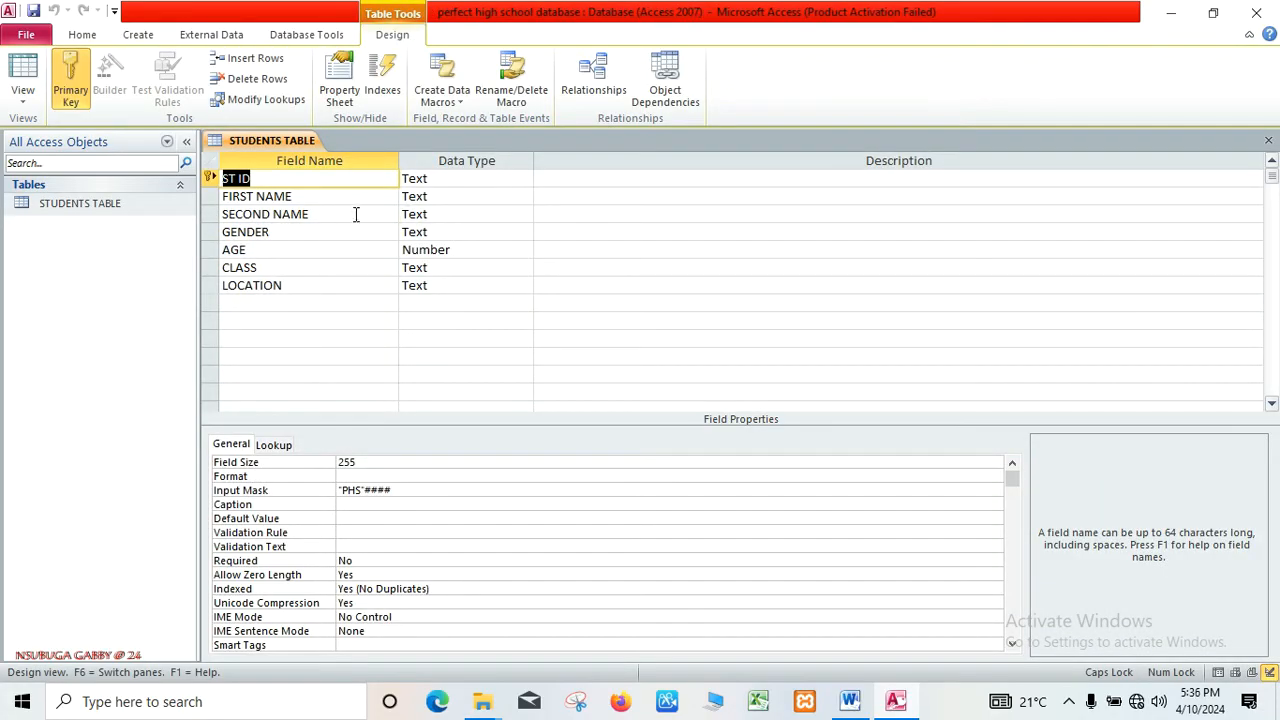
left_click(369, 268)
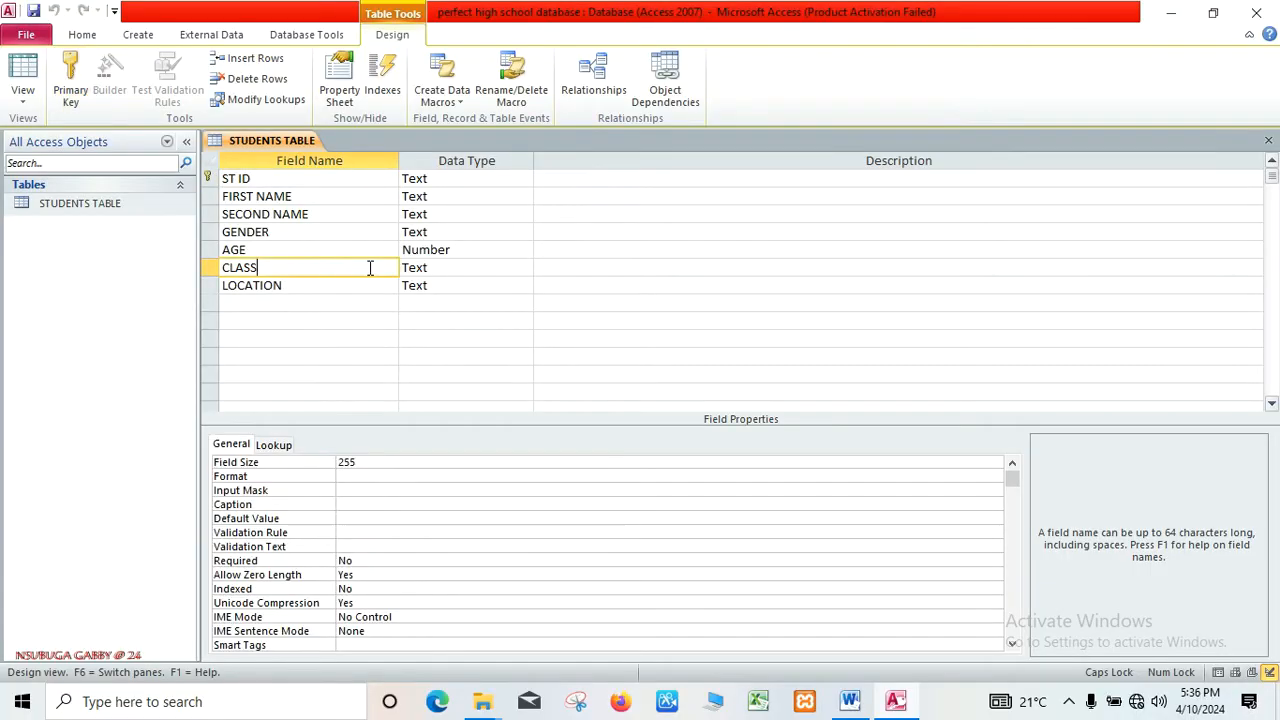
left_click(473, 270)
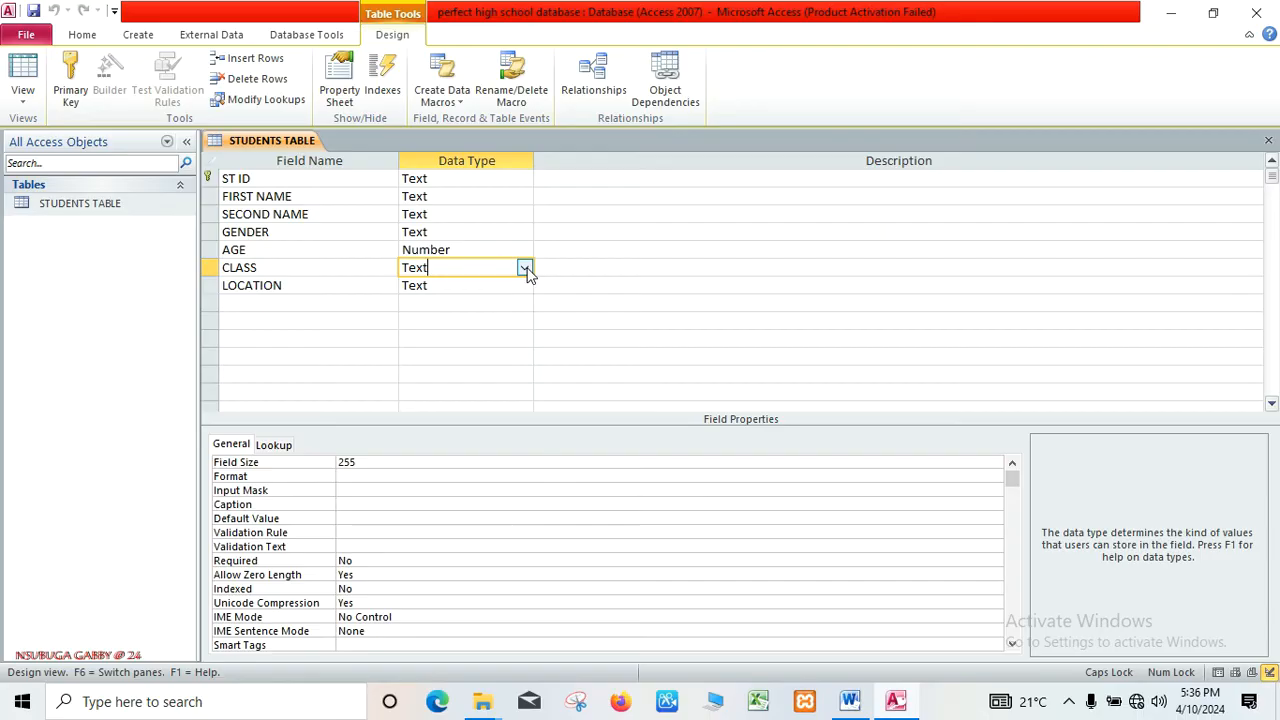
left_click(524, 268)
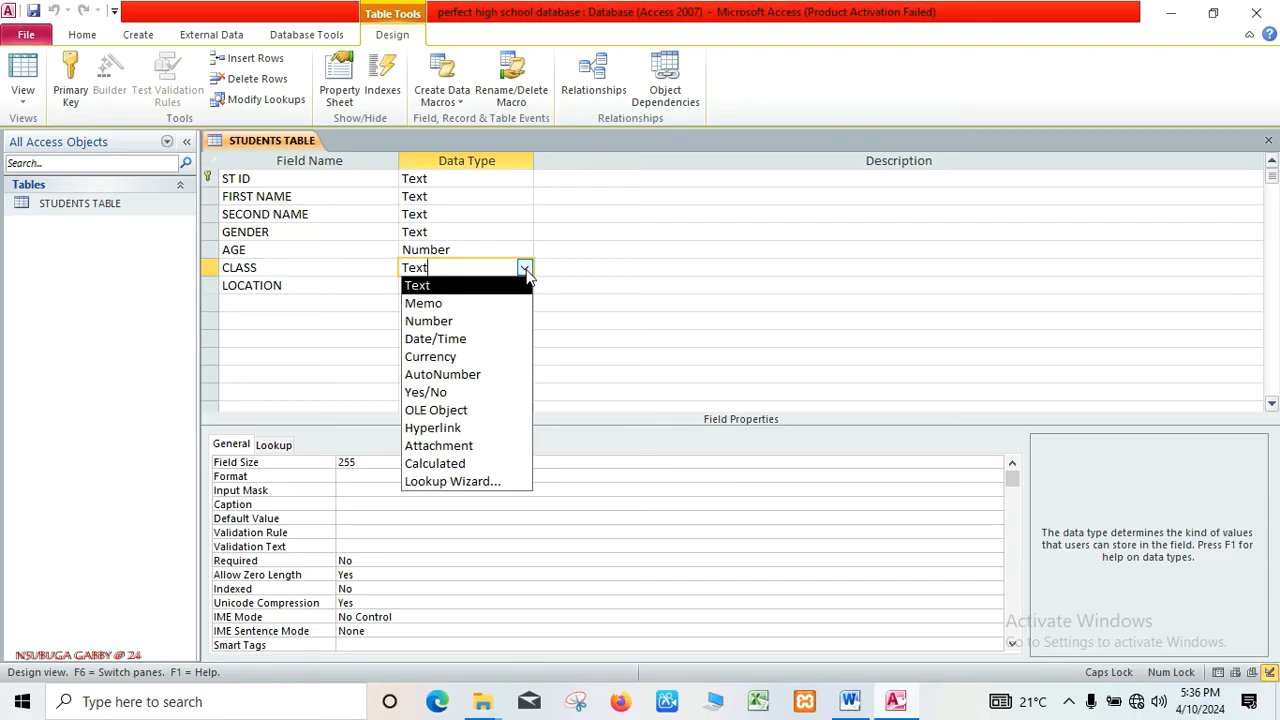
left_click(481, 483)
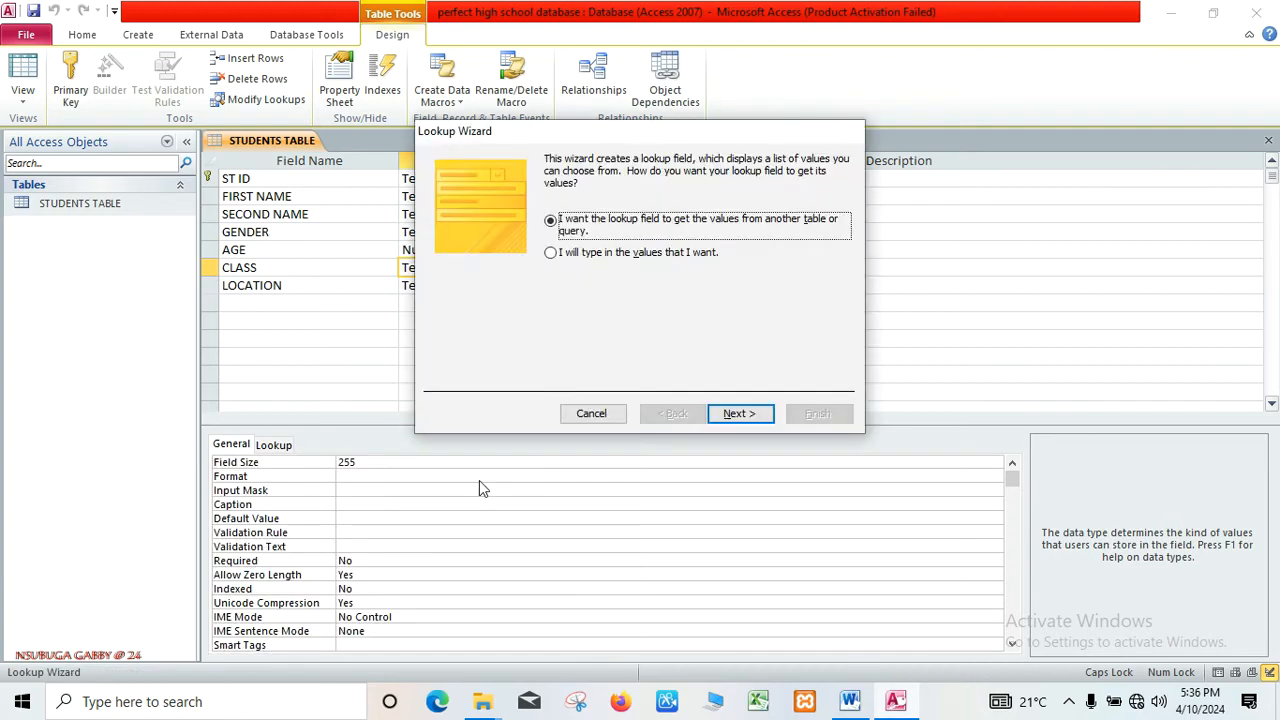
left_click(553, 254)
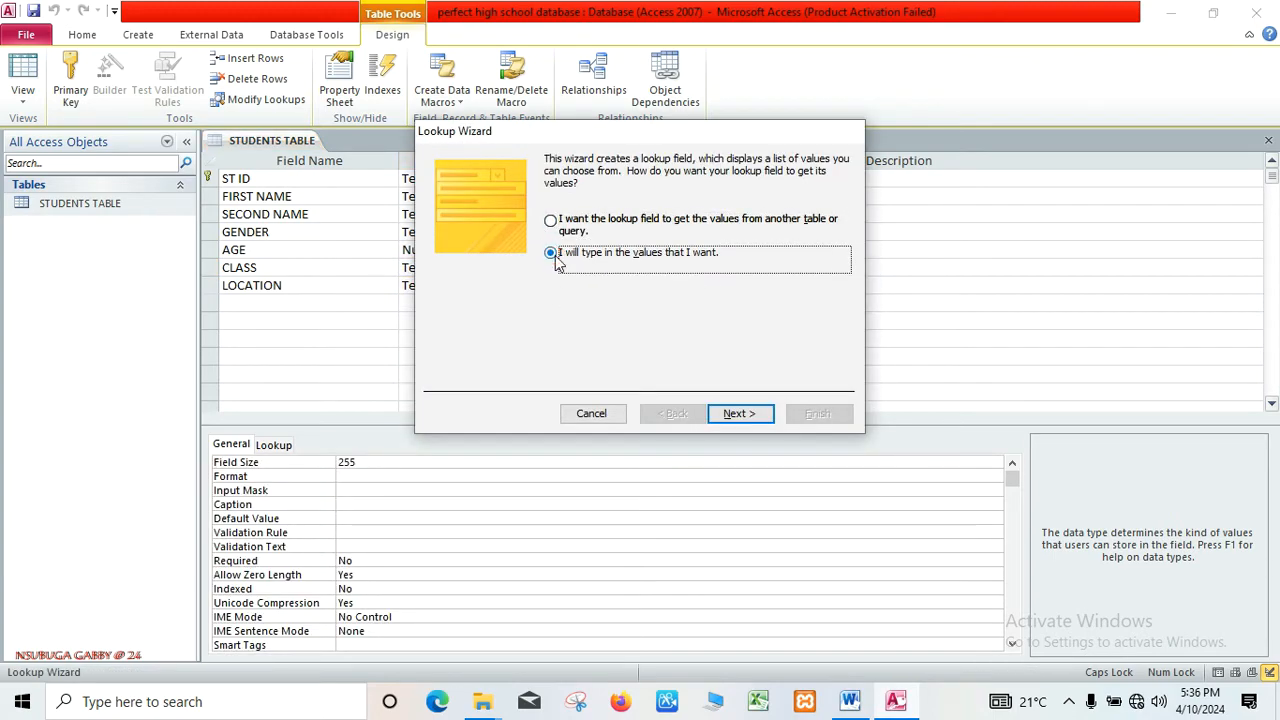
left_click(740, 414)
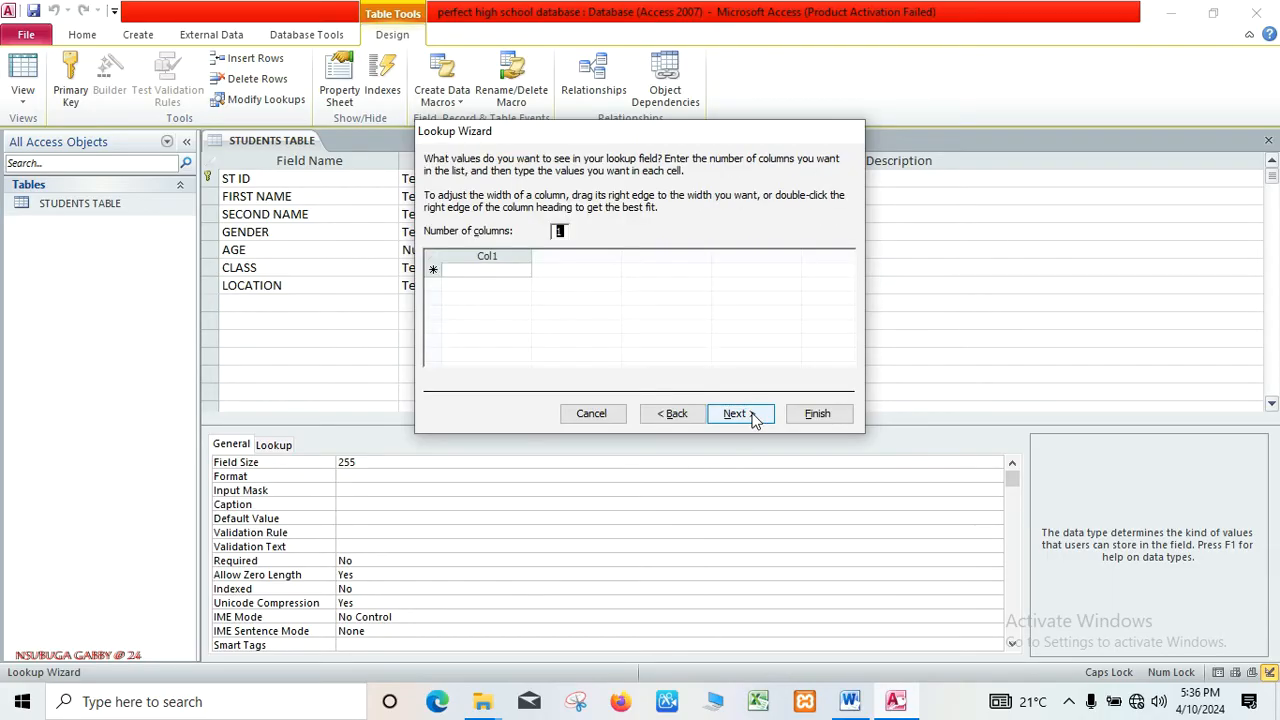
Enter S.1, S.2, S.3, S.4, S.5 and S.6 as the CLASS lookup values and finish the wizard, keeping the label CLASS
left_click(478, 272)
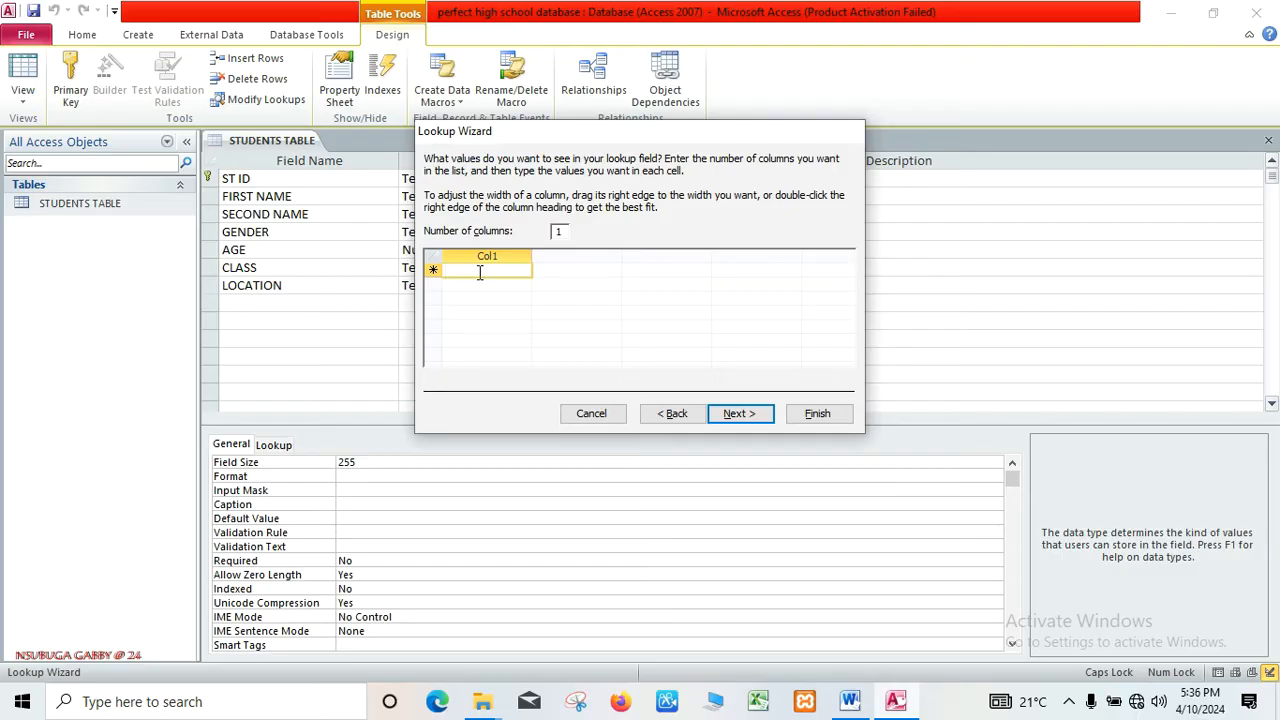
type("S.1")
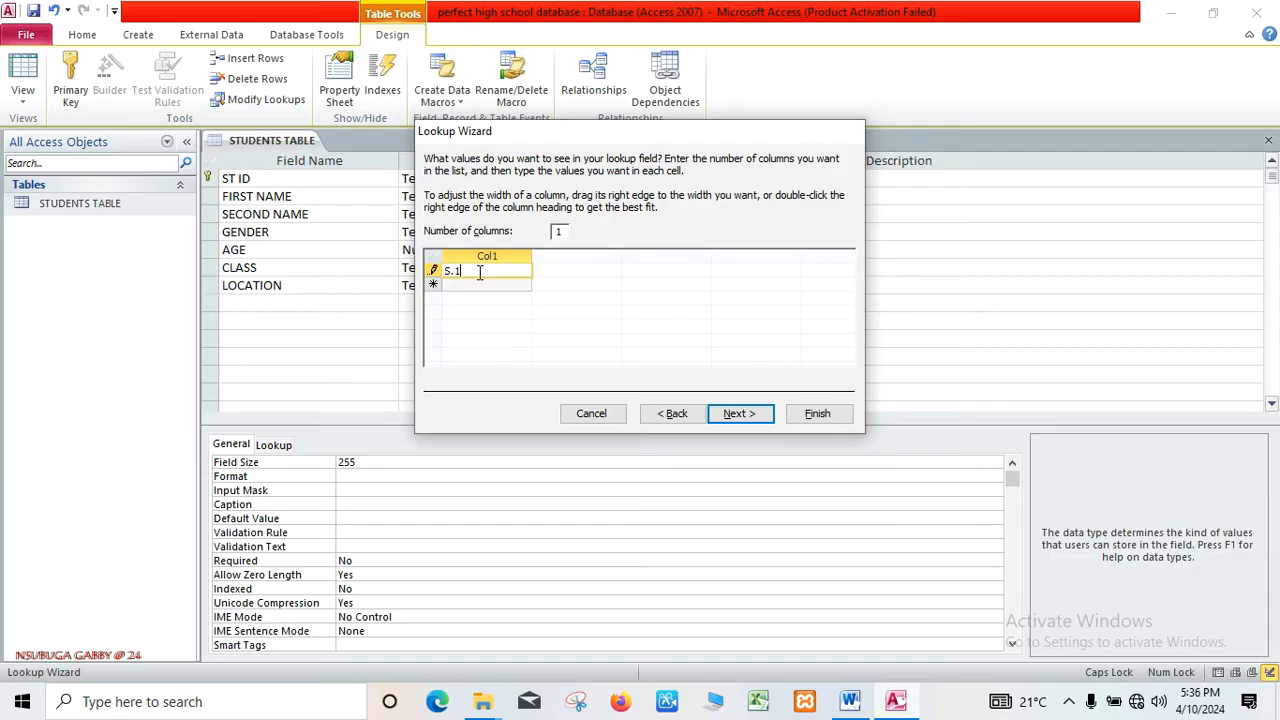
key("Return")
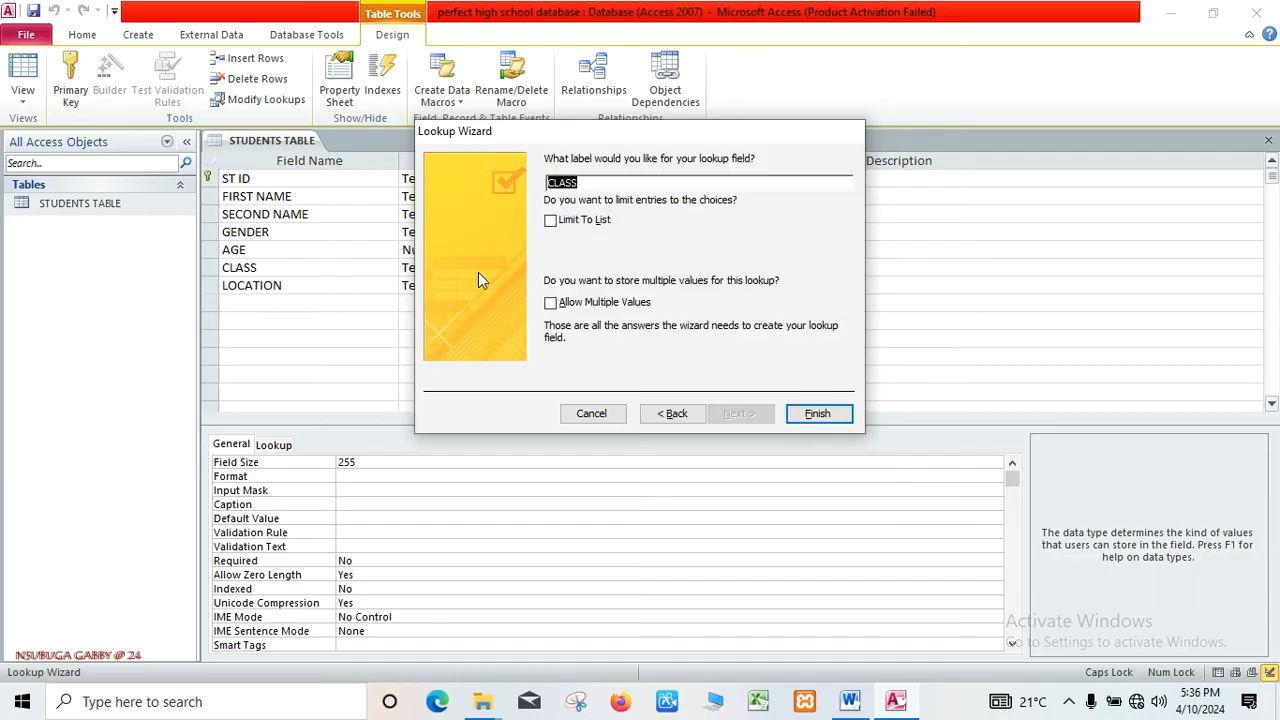
left_click(671, 414)
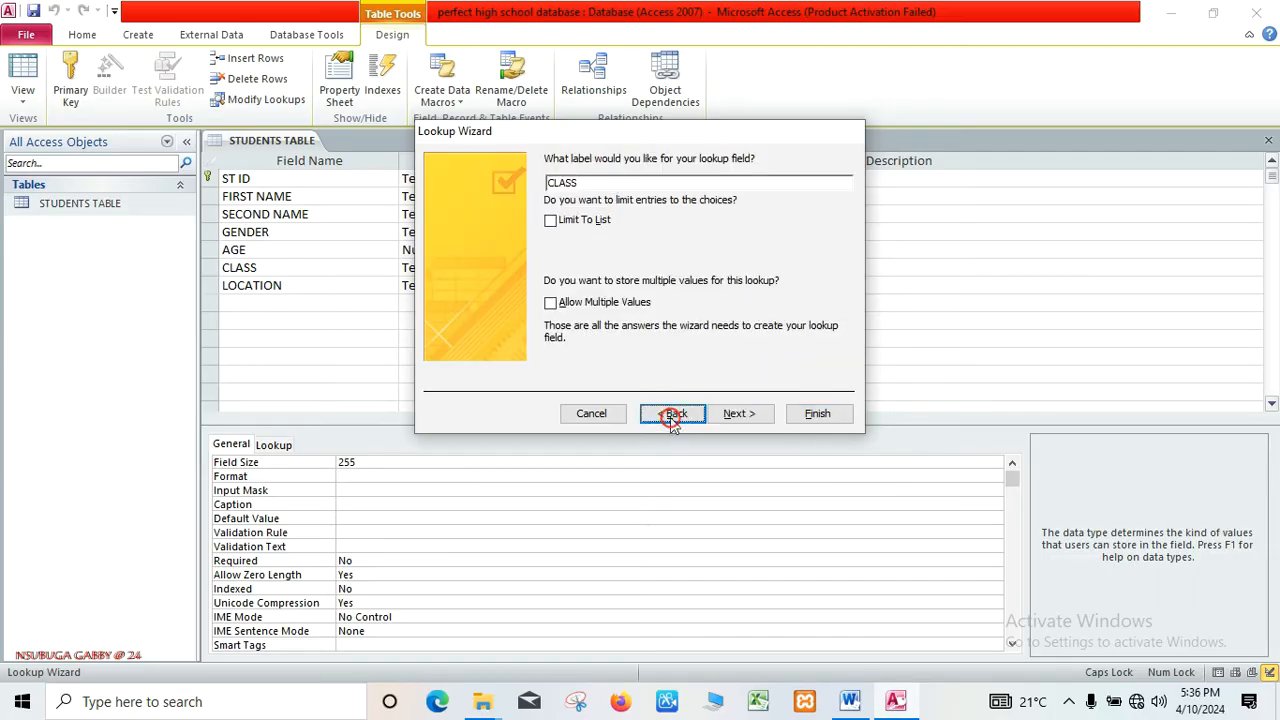
left_click(489, 284)
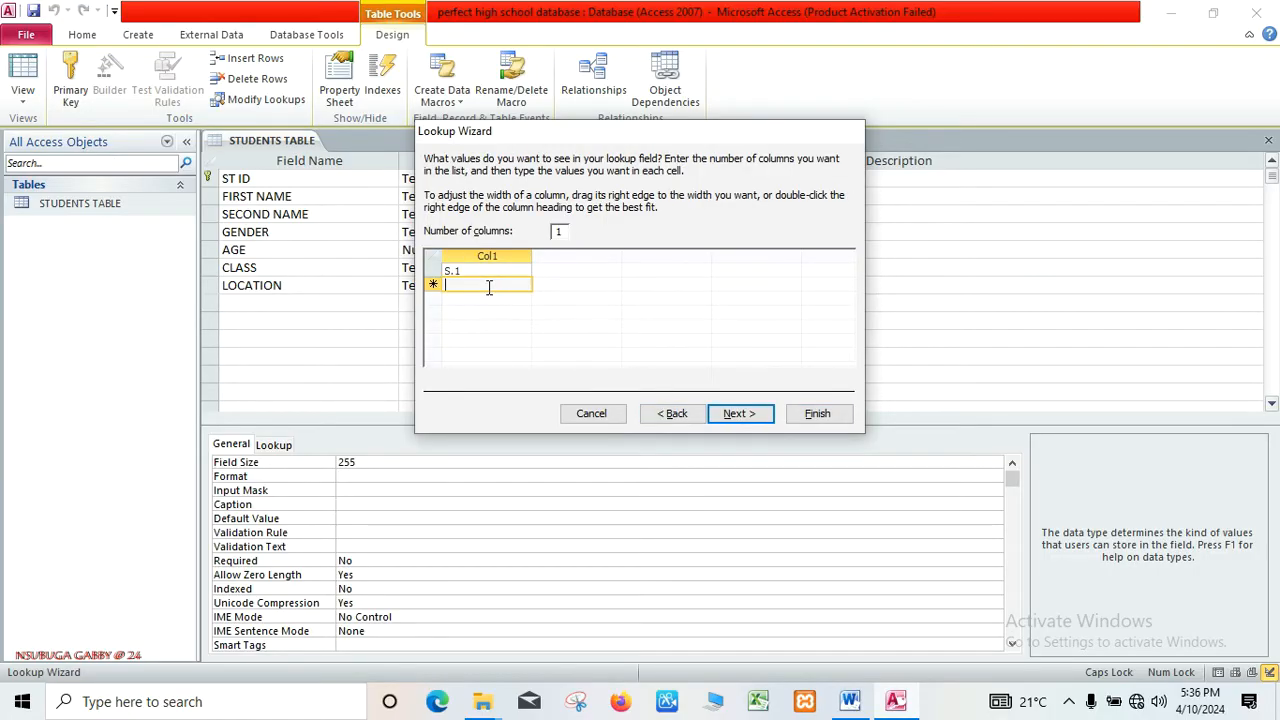
type("S")
key("Return")
type("S")
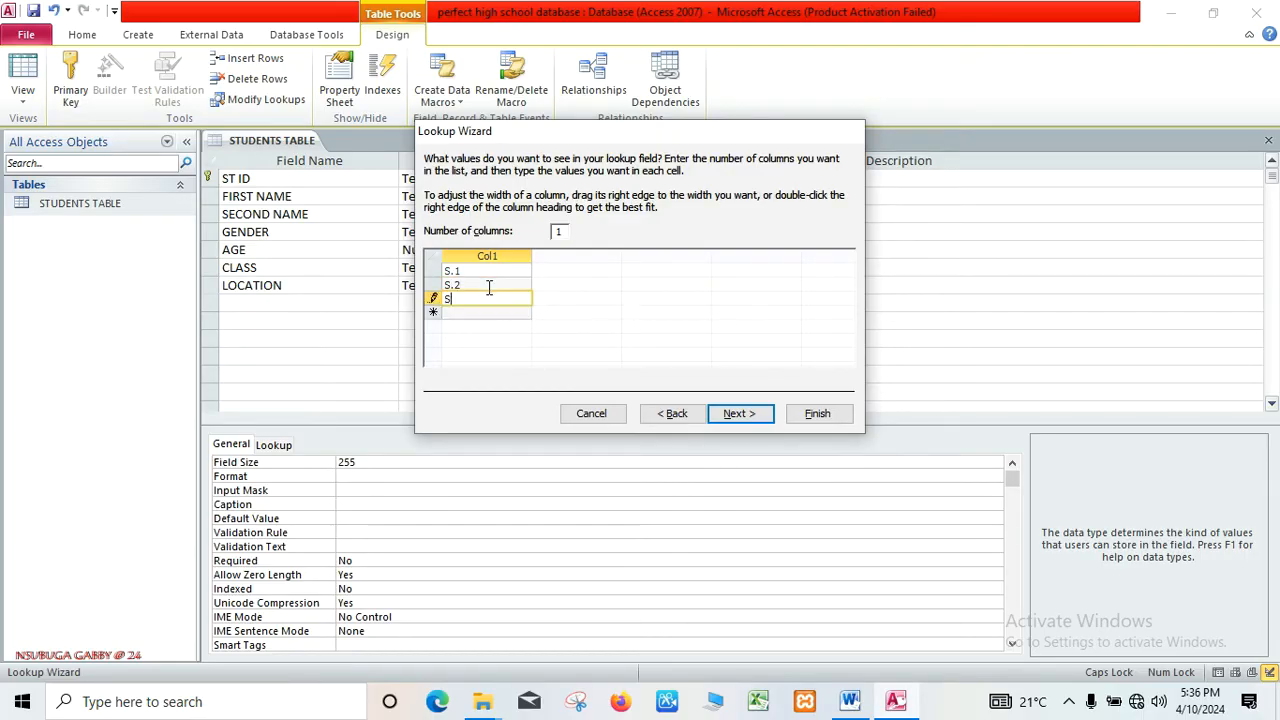
key("Return")
type("S.4")
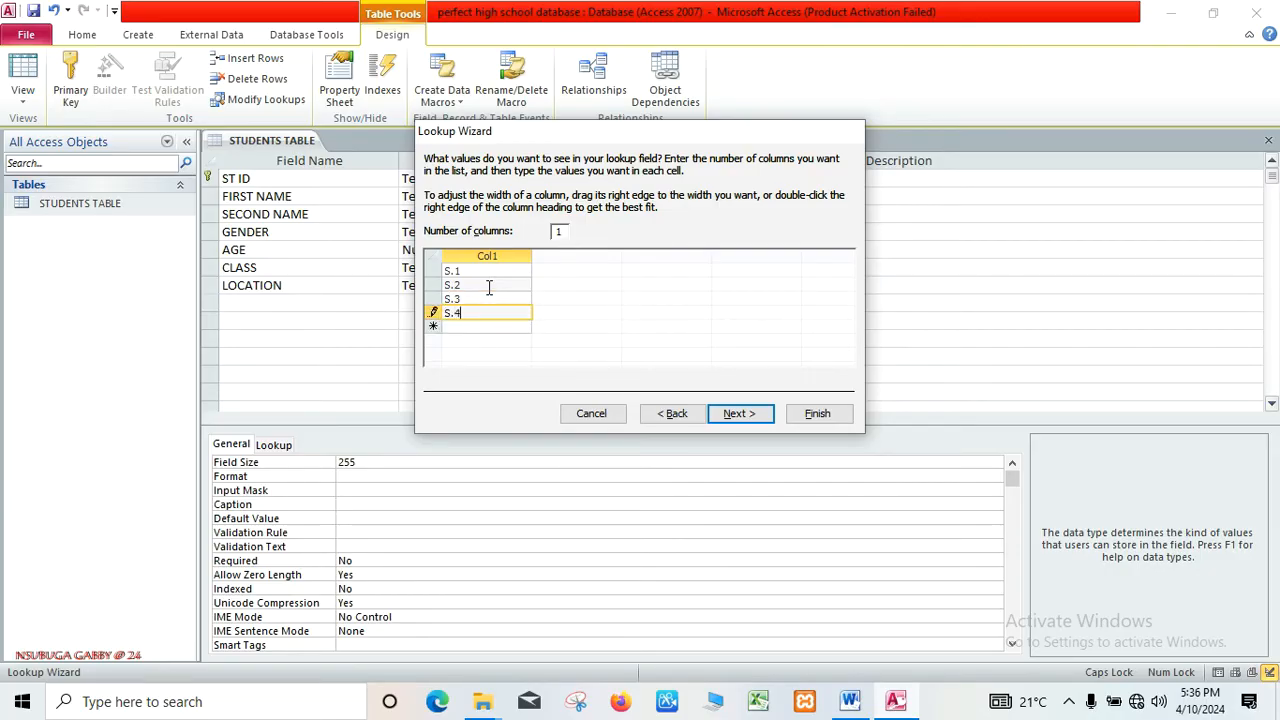
key("Return")
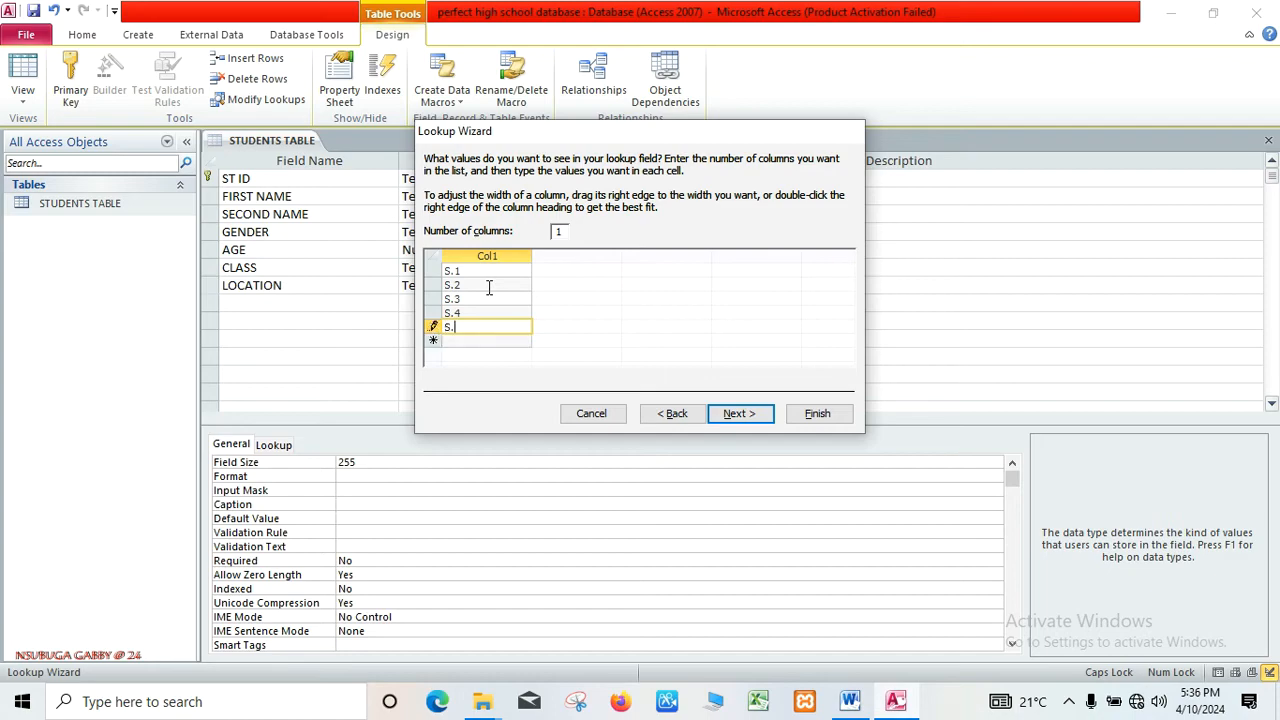
key("Return")
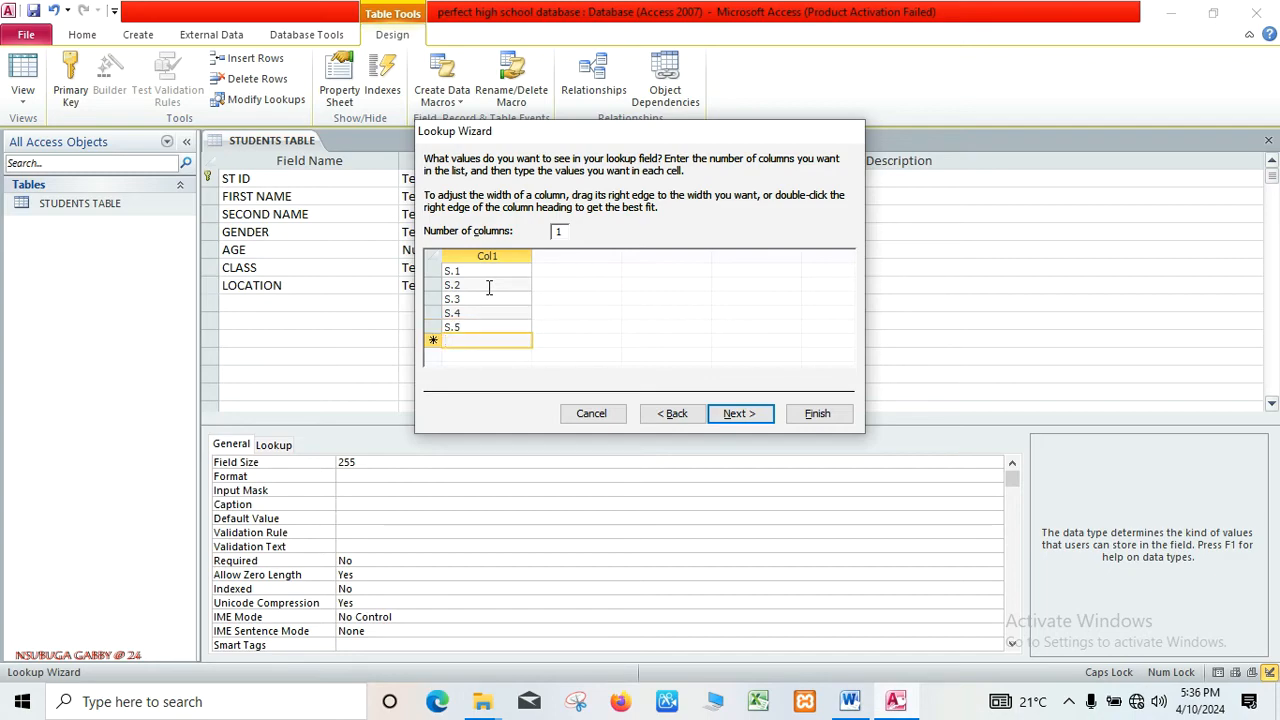
type("S.6")
left_click(732, 414)
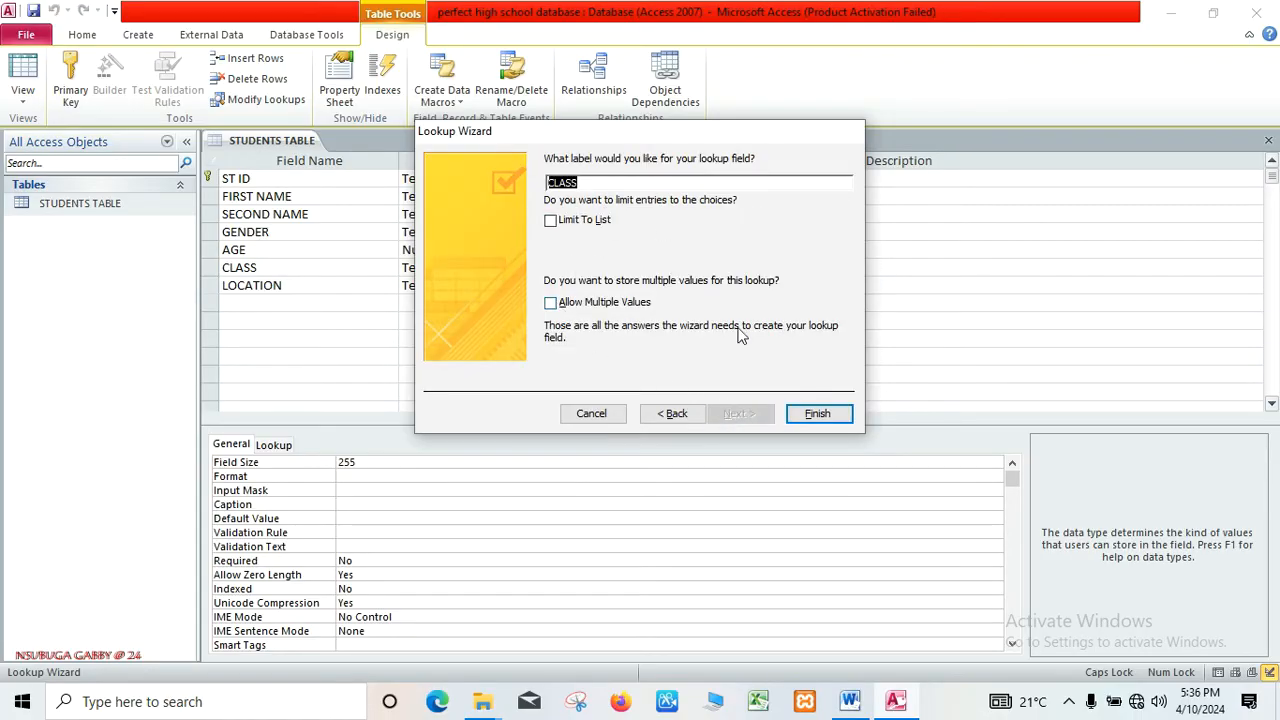
left_click(810, 414)
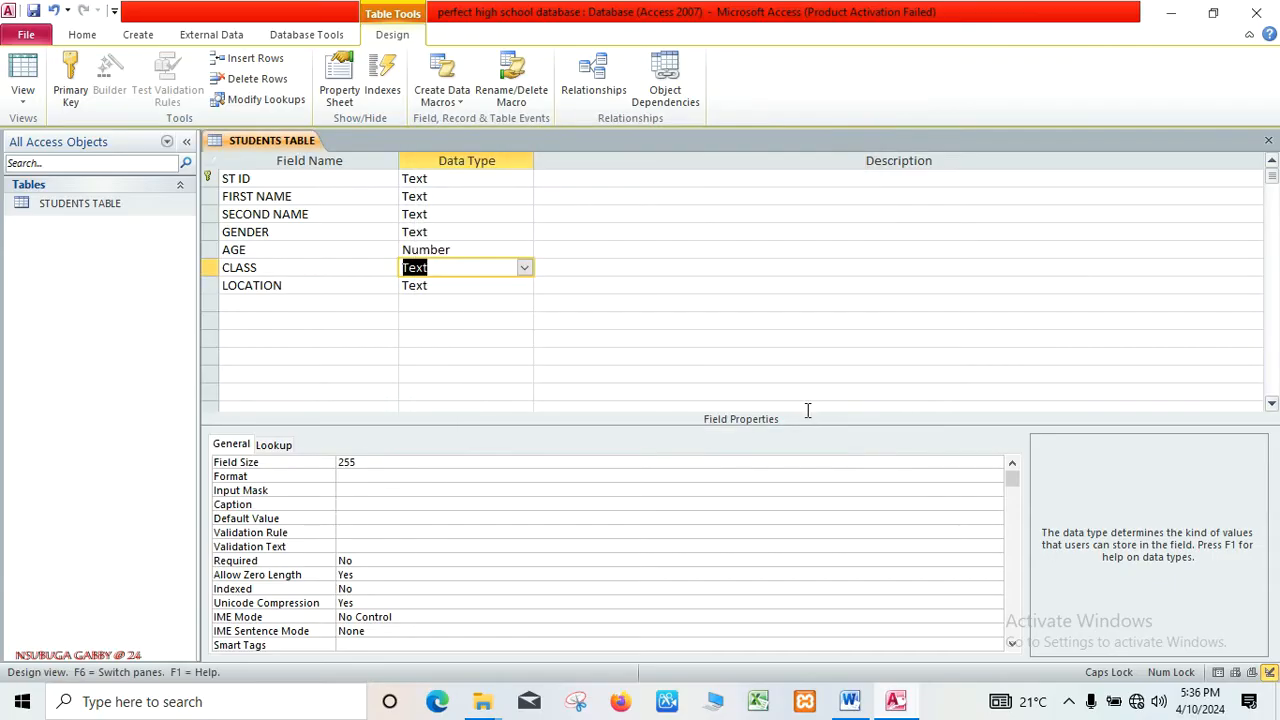
Close the STUDENTS TABLE design and open the table in Datasheet view
left_click(474, 324)
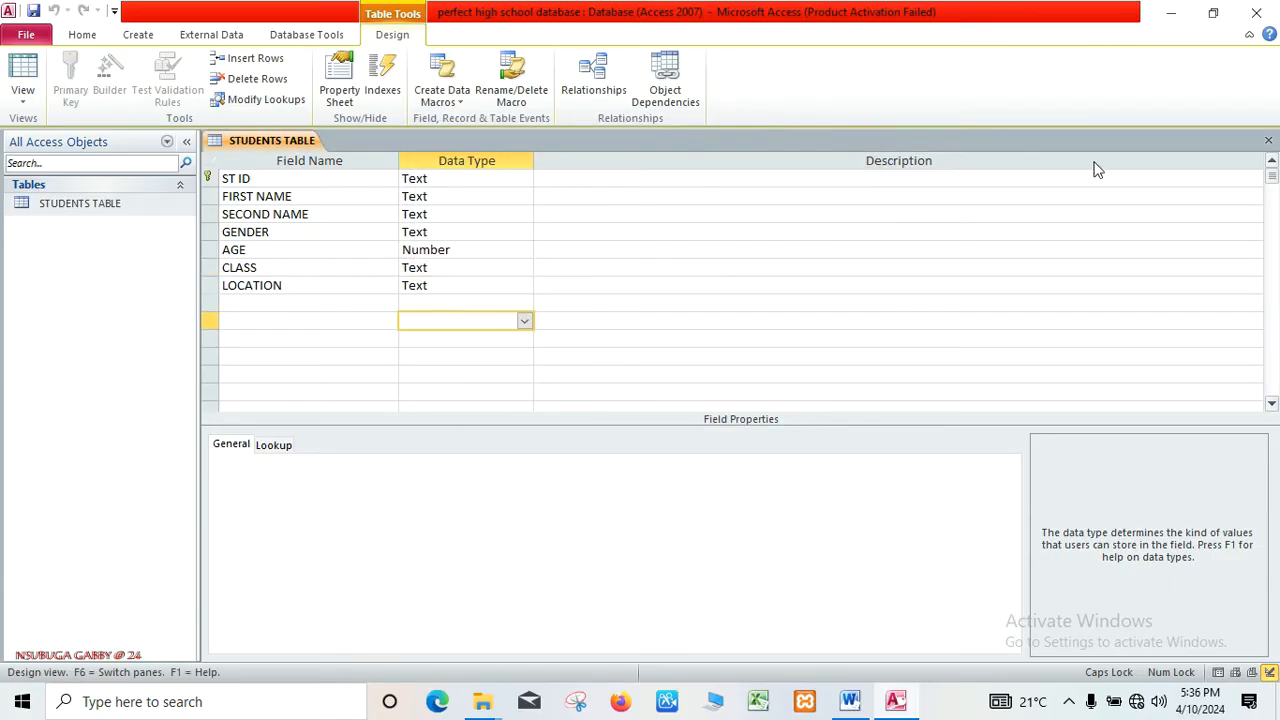
left_click(1271, 141)
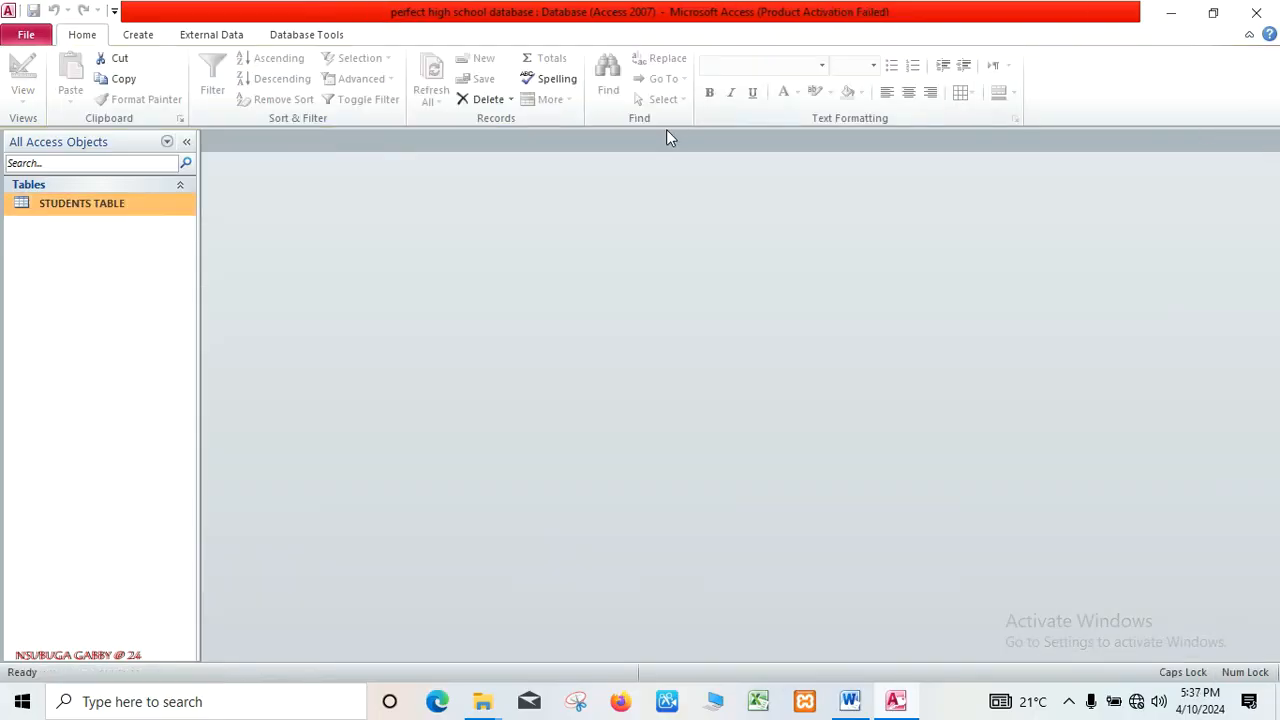
double_click(109, 210)
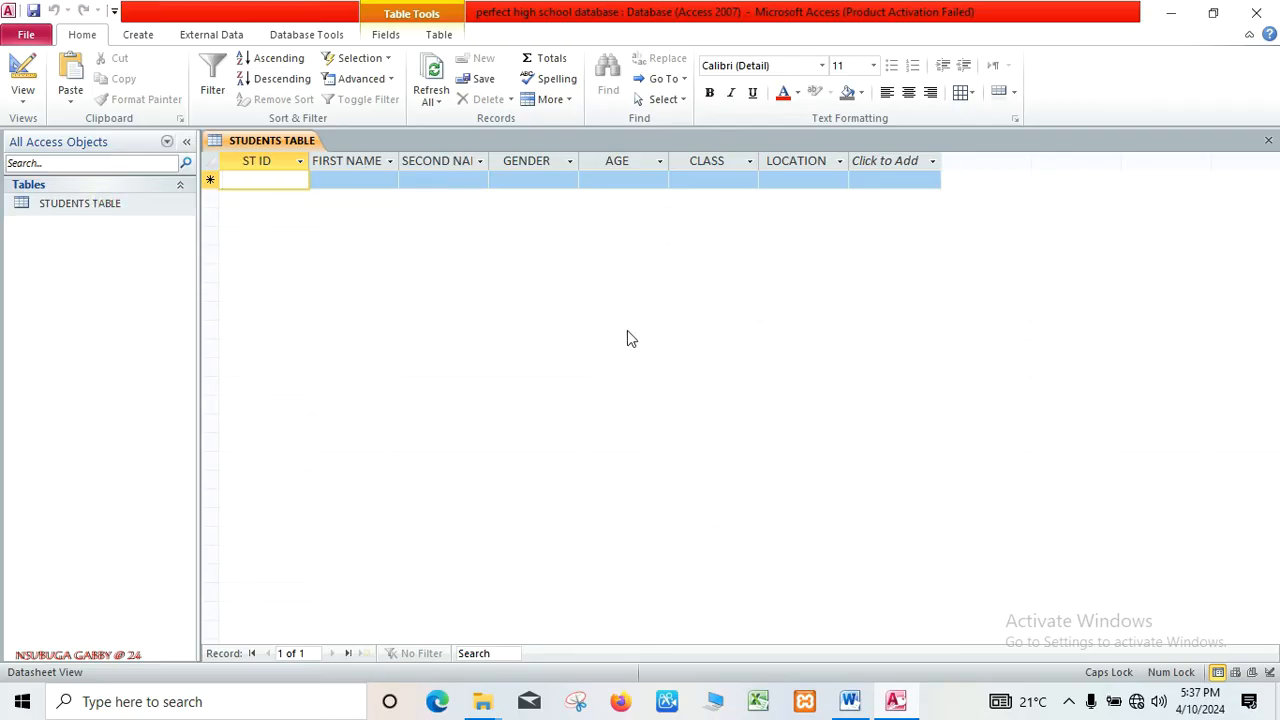
Read the requirement for entering the student records in the Word document and return to Access
left_click(852, 703)
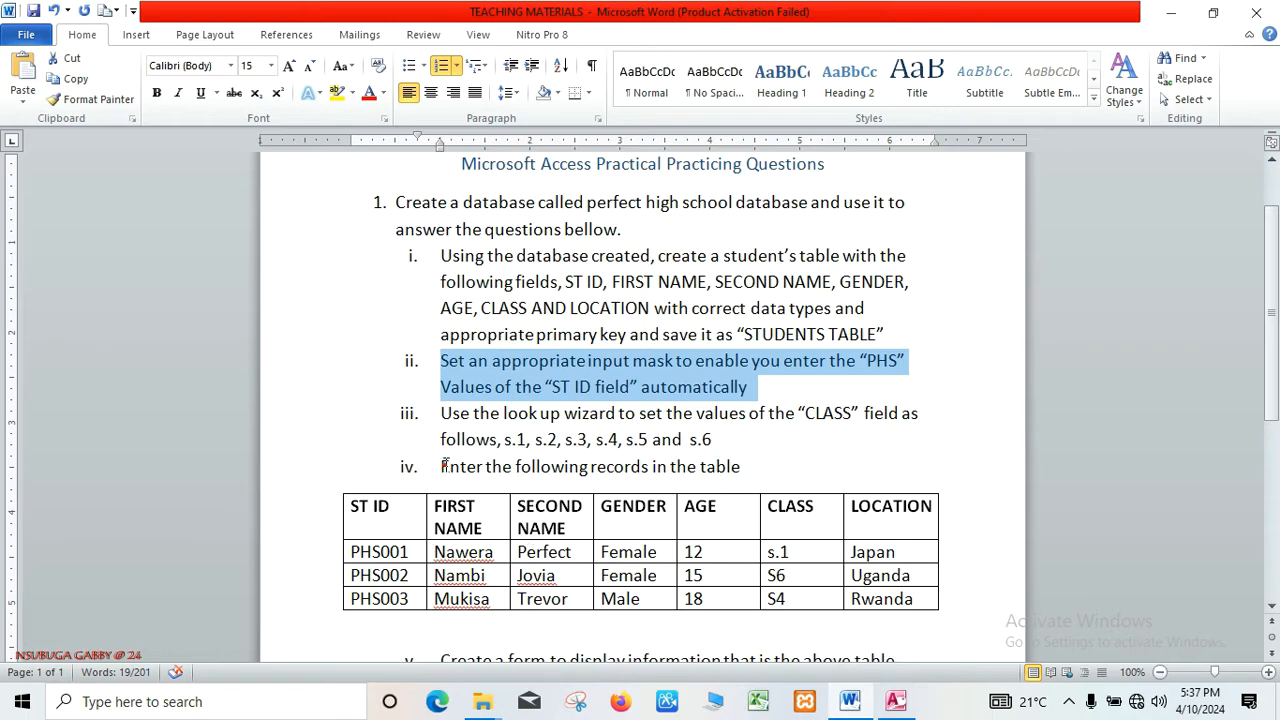
left_click_drag(442, 466, 722, 490)
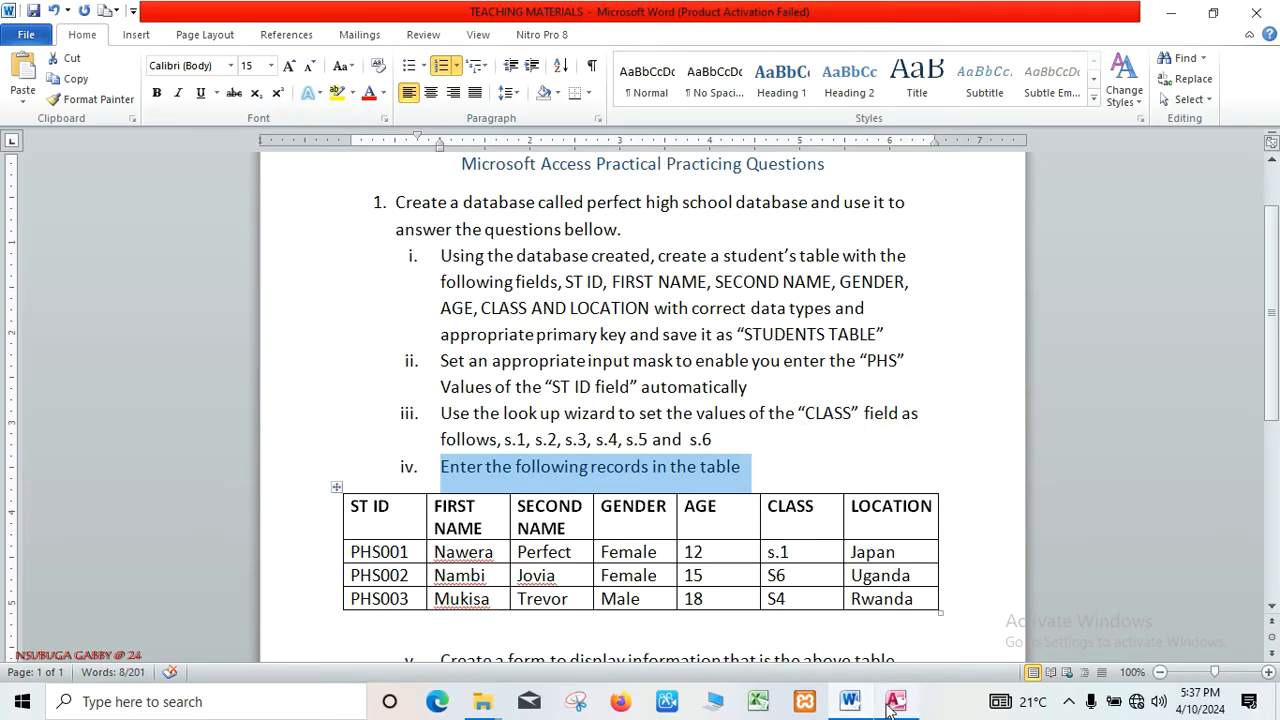
mouse_move(893, 706)
left_click(894, 656)
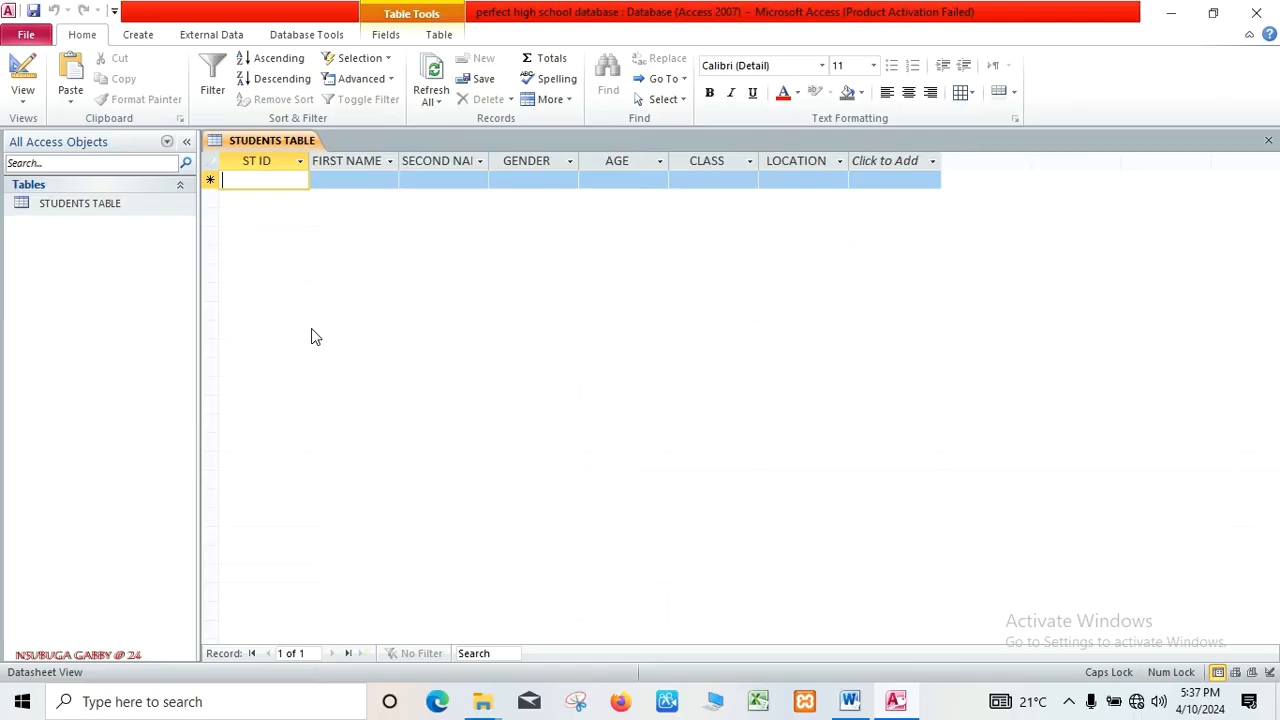
Enter the first student's ID, first name and second name from the Word table in the first record
type("PHS")
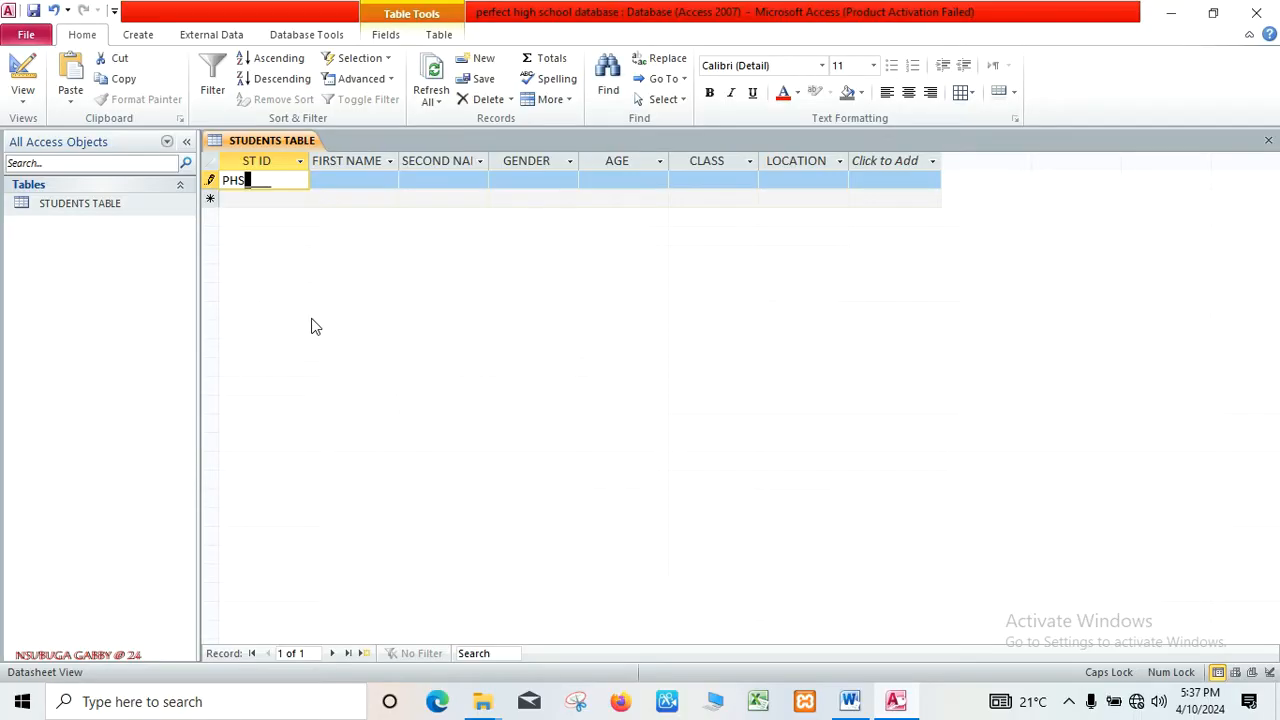
type("001")
left_click(332, 181)
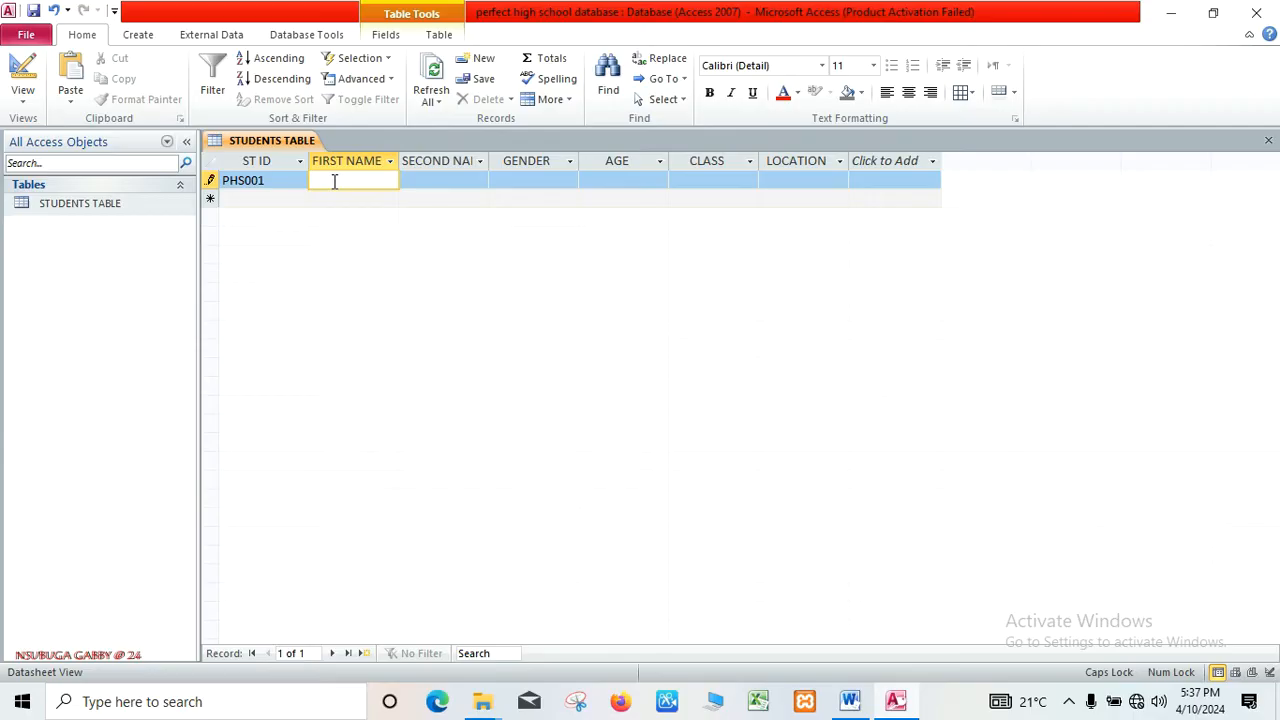
type("NAWERA")
left_click(426, 180)
type("P")
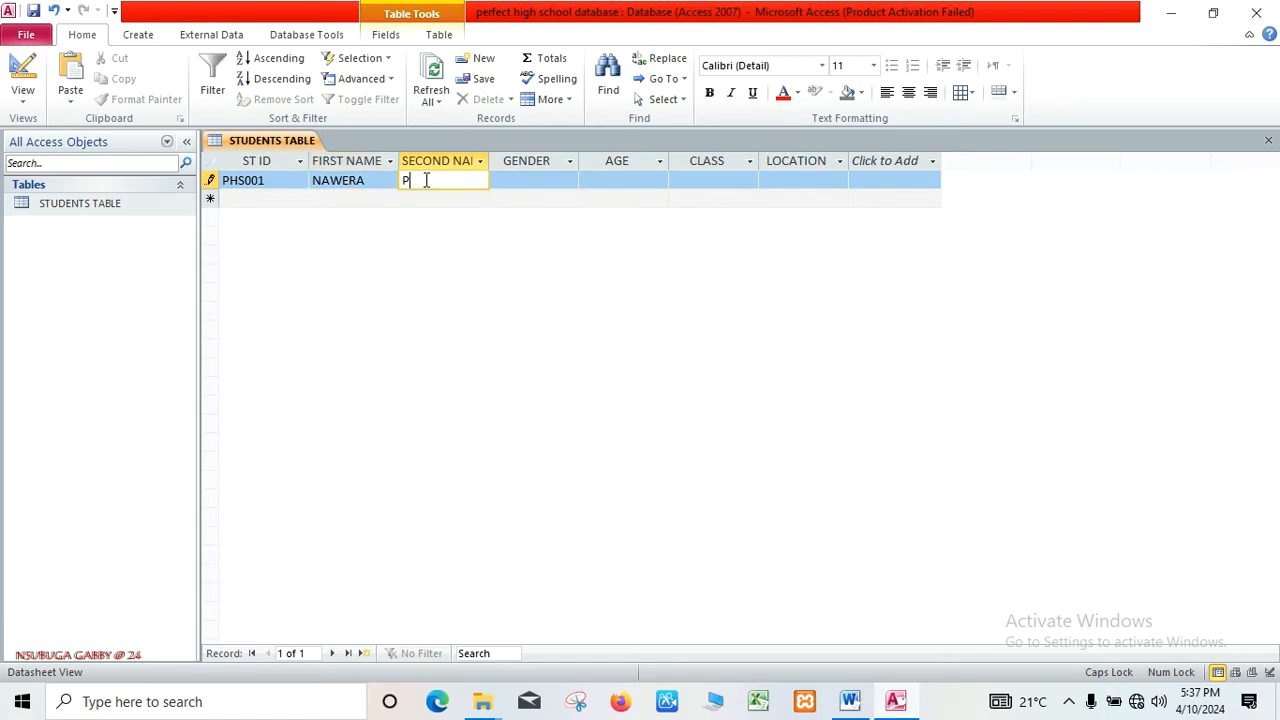
type("ERFECT")
key("Tab")
Complete the first record with gender FEMALE, age 12, class S.1 and location JAPAN, and move to the ST ID of a new record
type("FEMA")
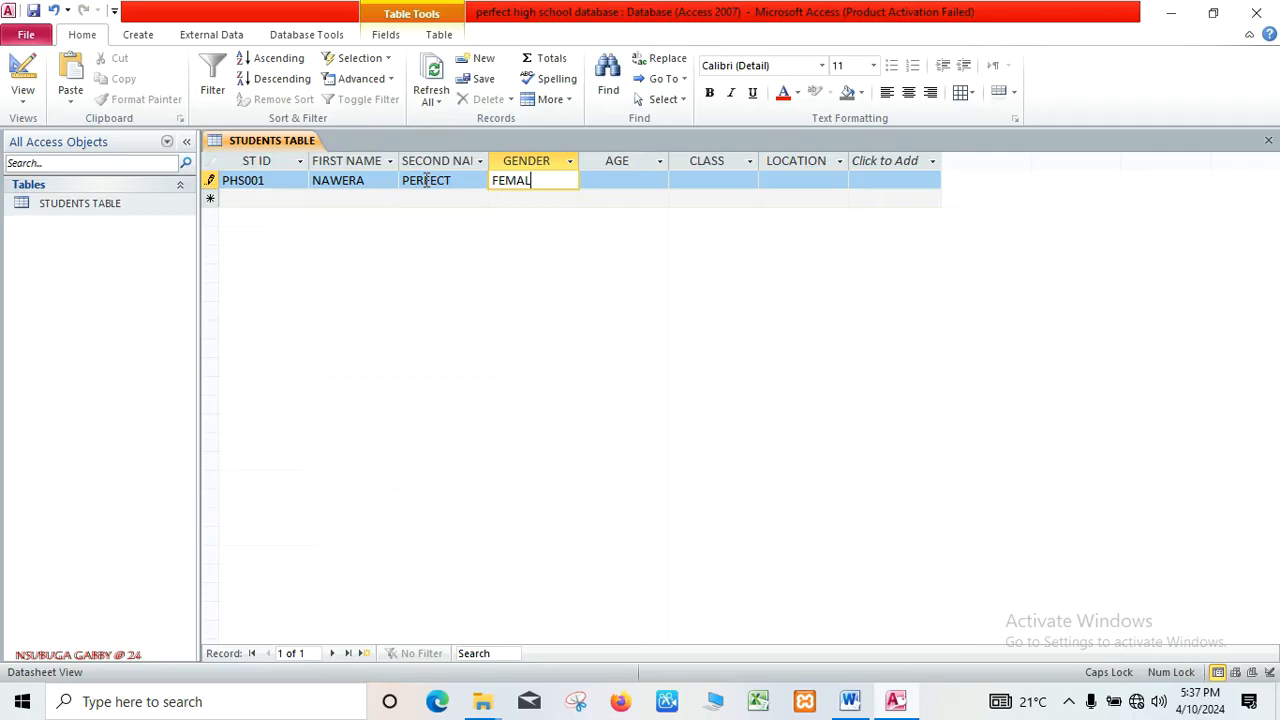
key("Tab")
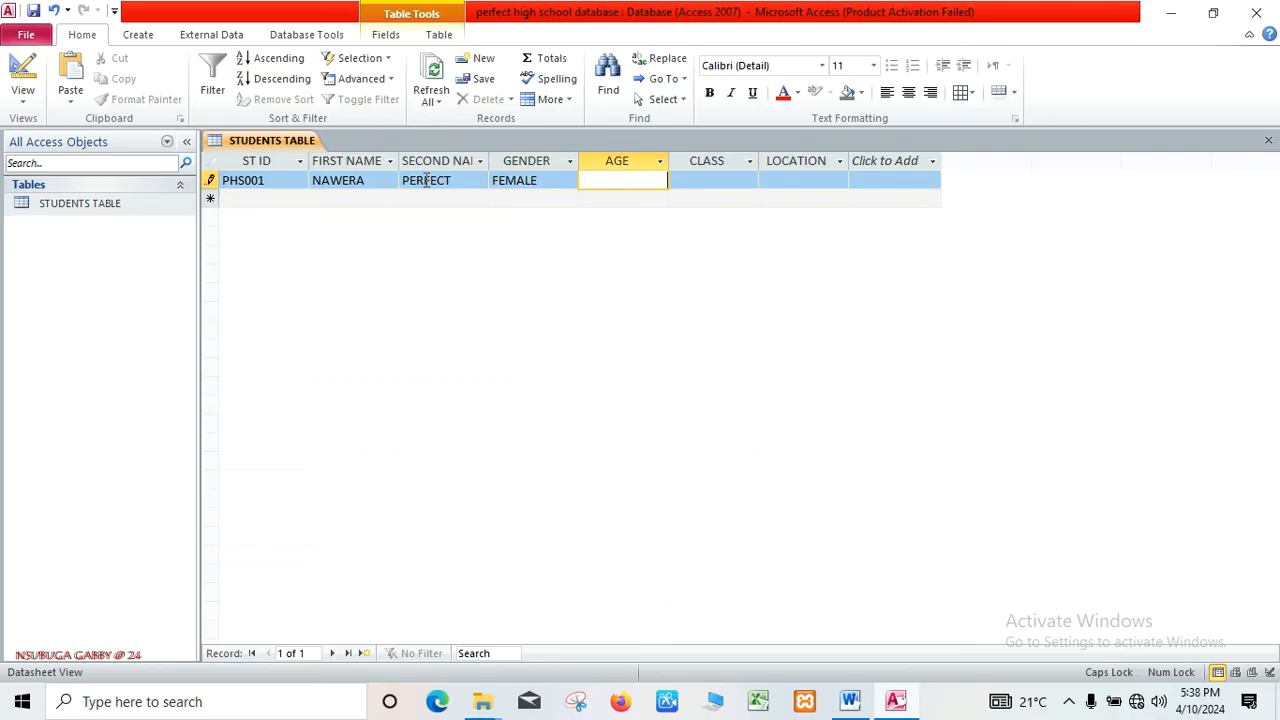
type("12")
key("Tab")
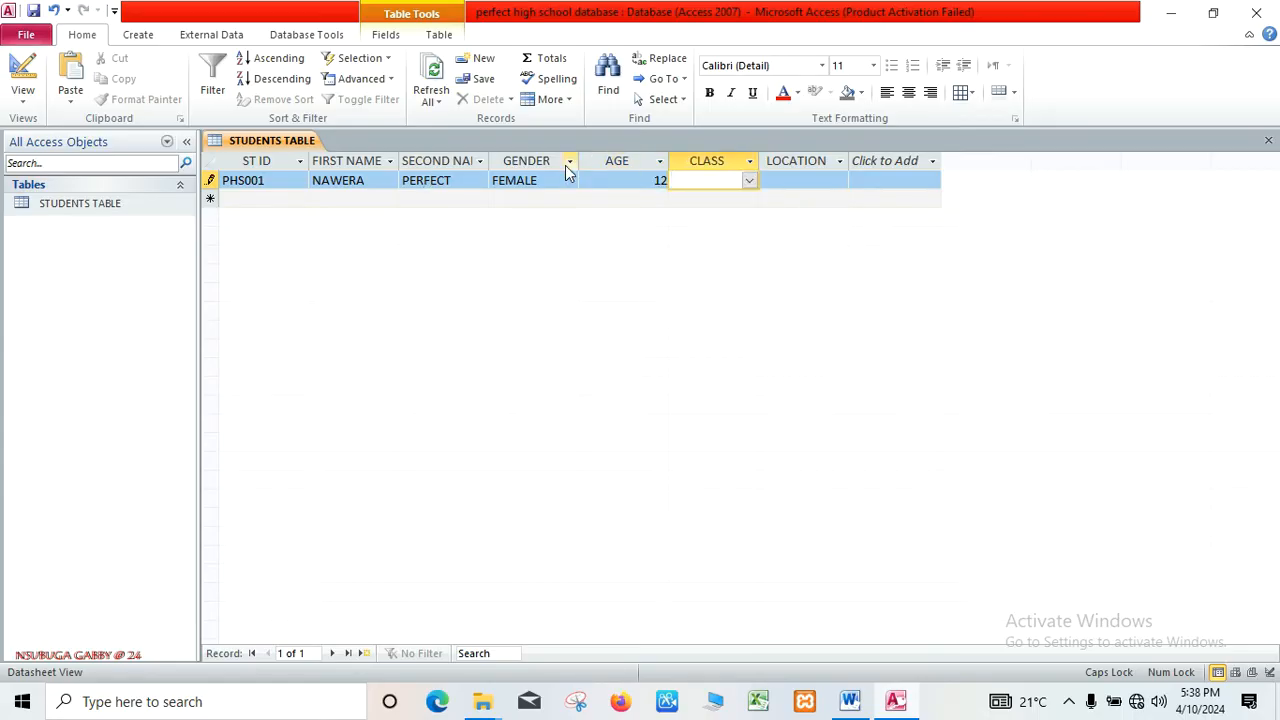
left_click(750, 180)
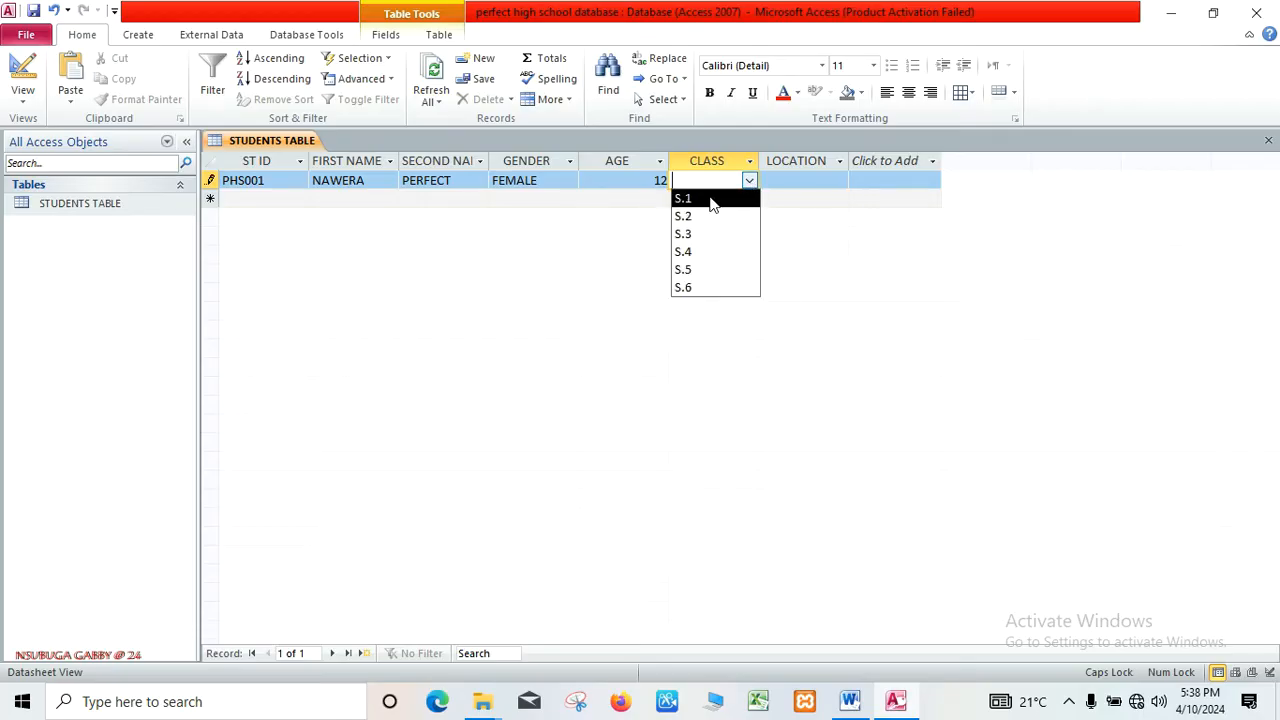
left_click(711, 198)
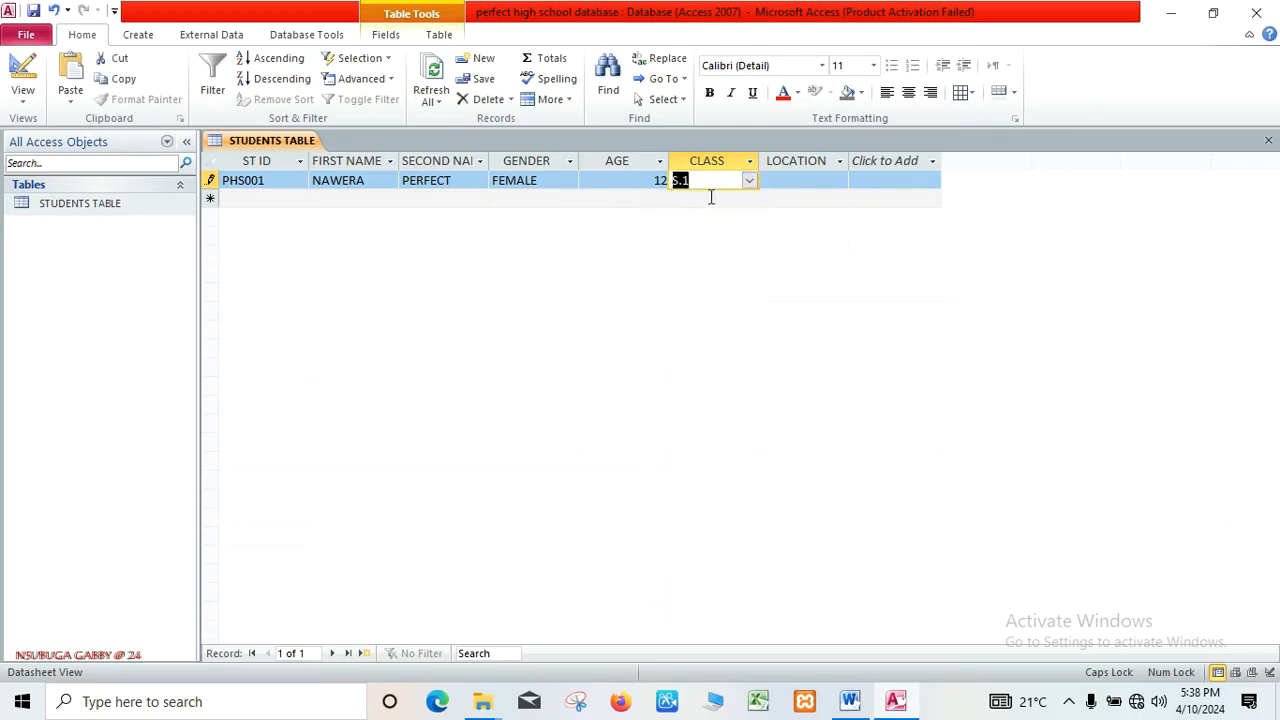
left_click(791, 178)
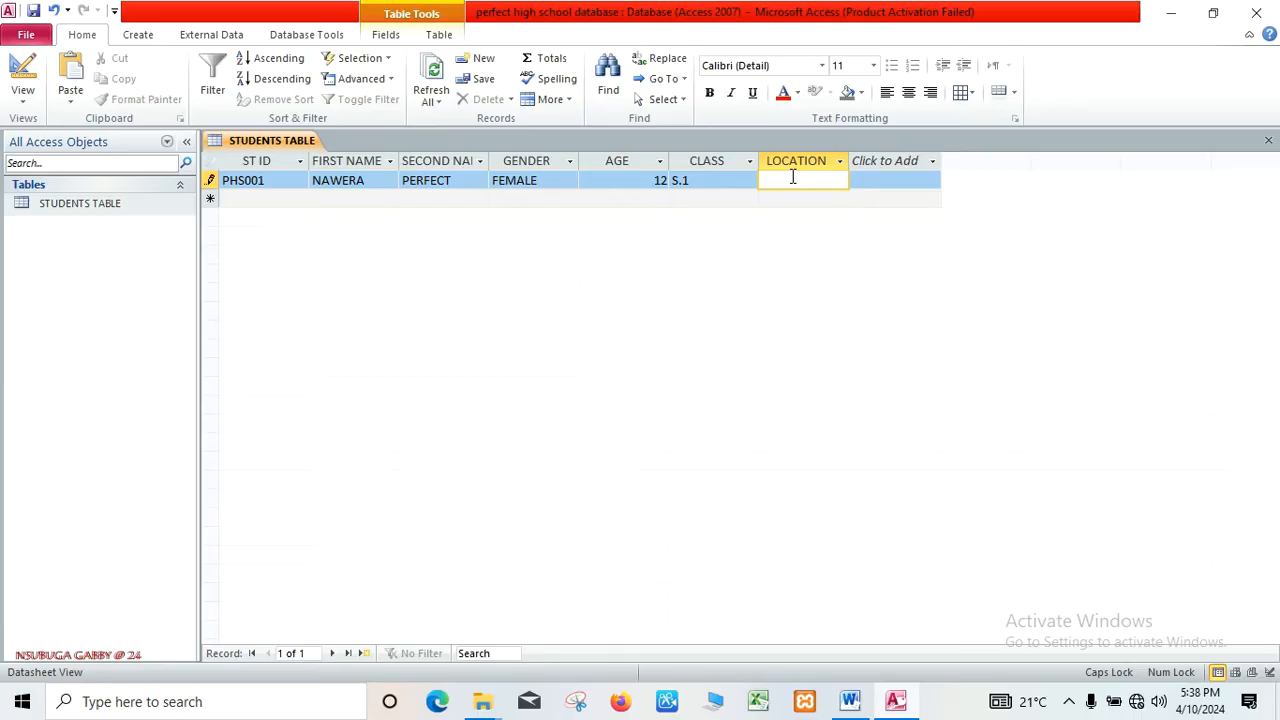
type("JAPAN")
left_click(275, 198)
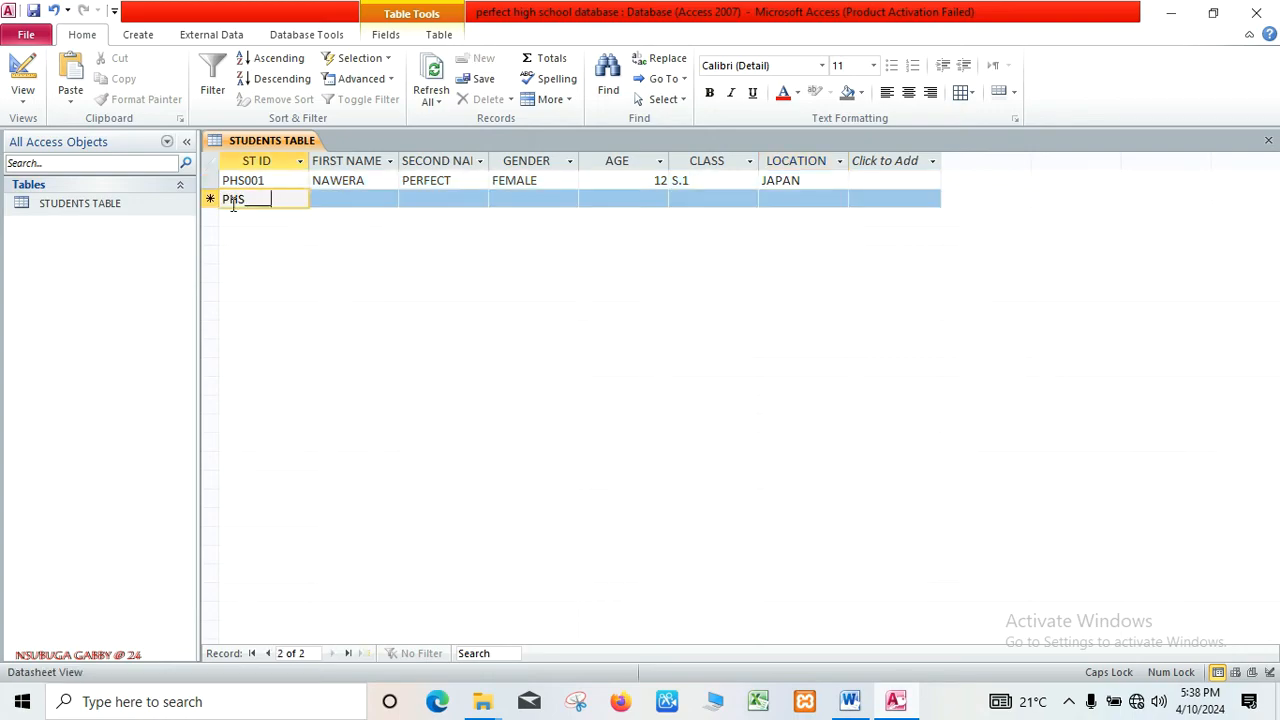
Enter the second student's ID, first name and second name in the new record of STUDENTS TABLE
type("00")
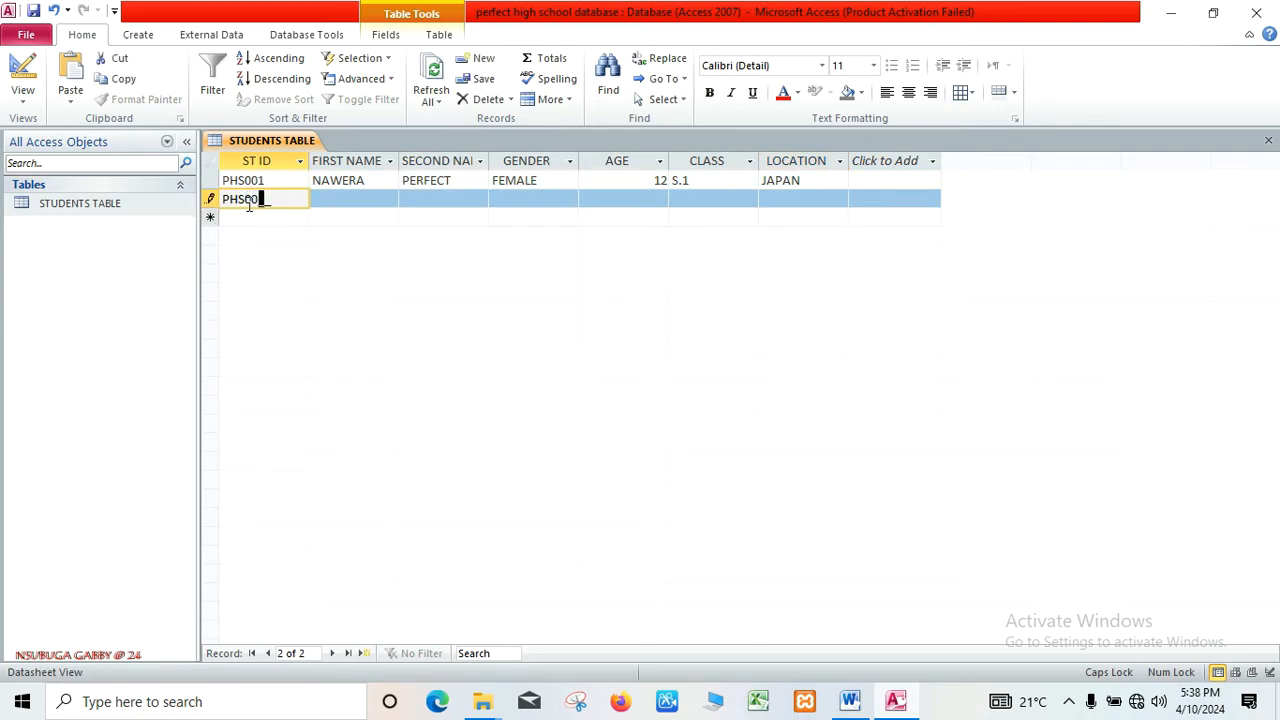
type("2")
left_click(330, 198)
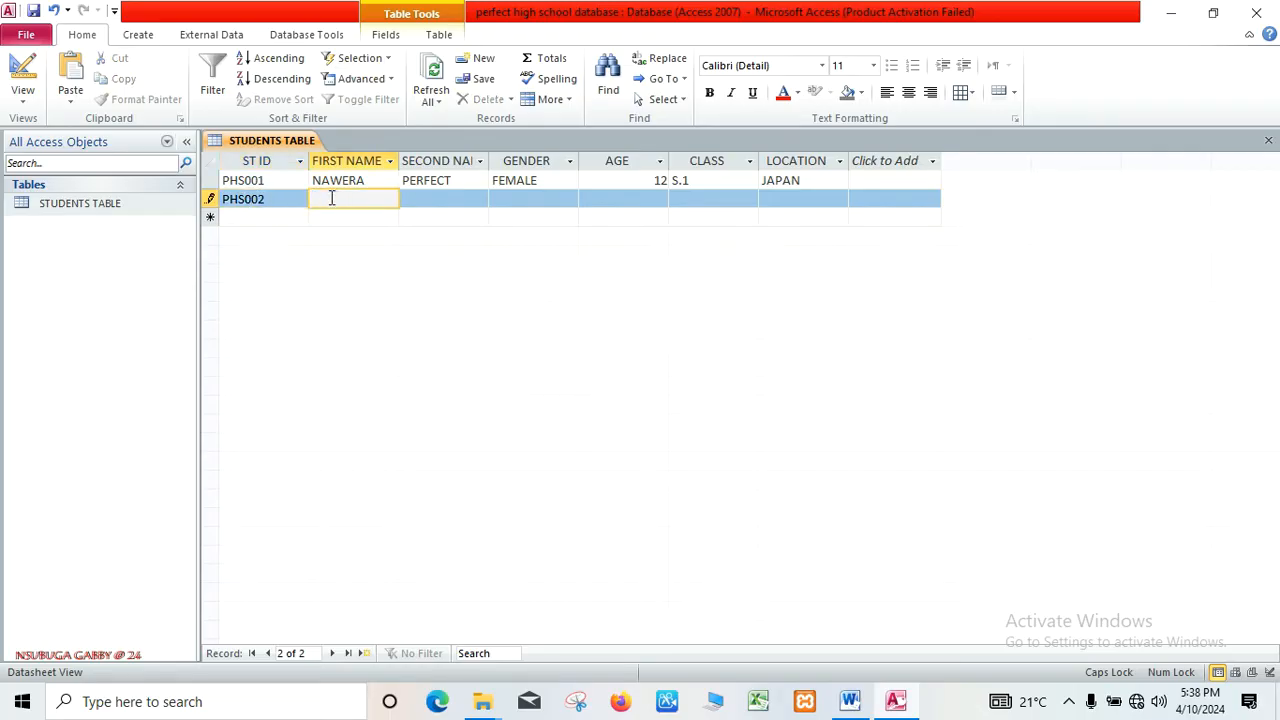
type("NAMBI")
left_click(424, 201)
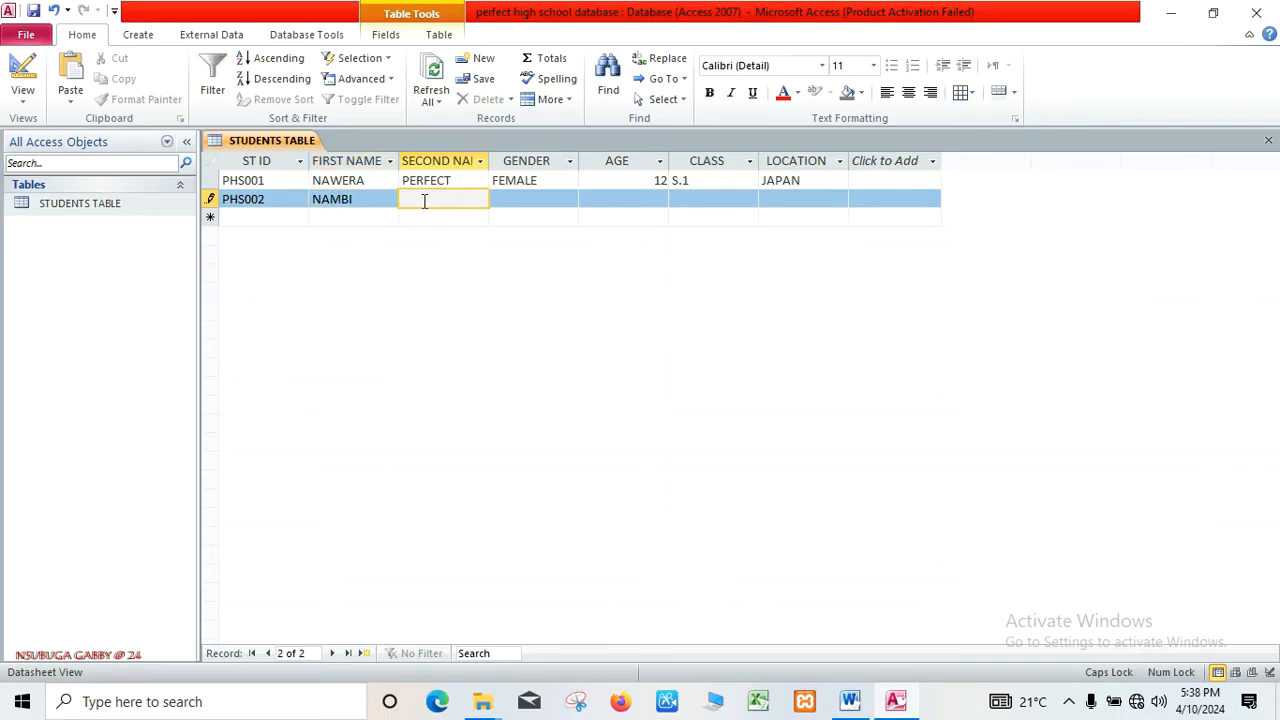
type("JOVIA")
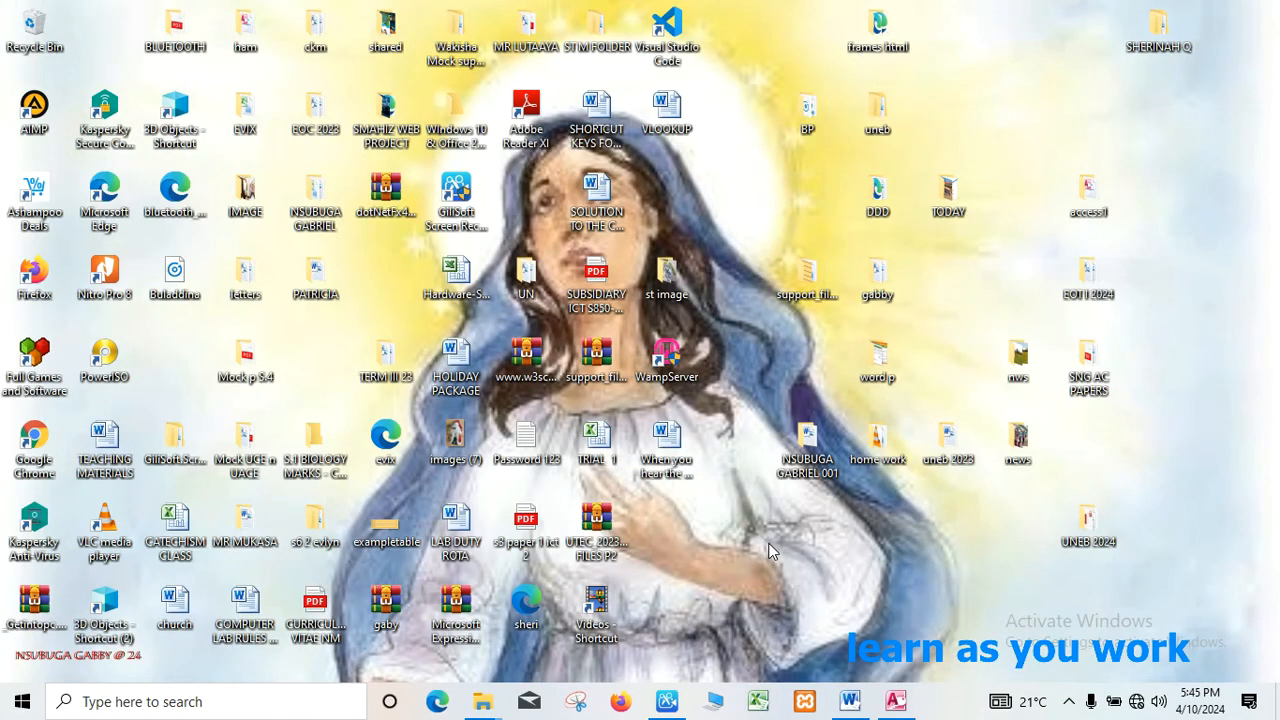
Read the requirement for creating a form from the table in the Word document and return to Access
left_click(896, 702)
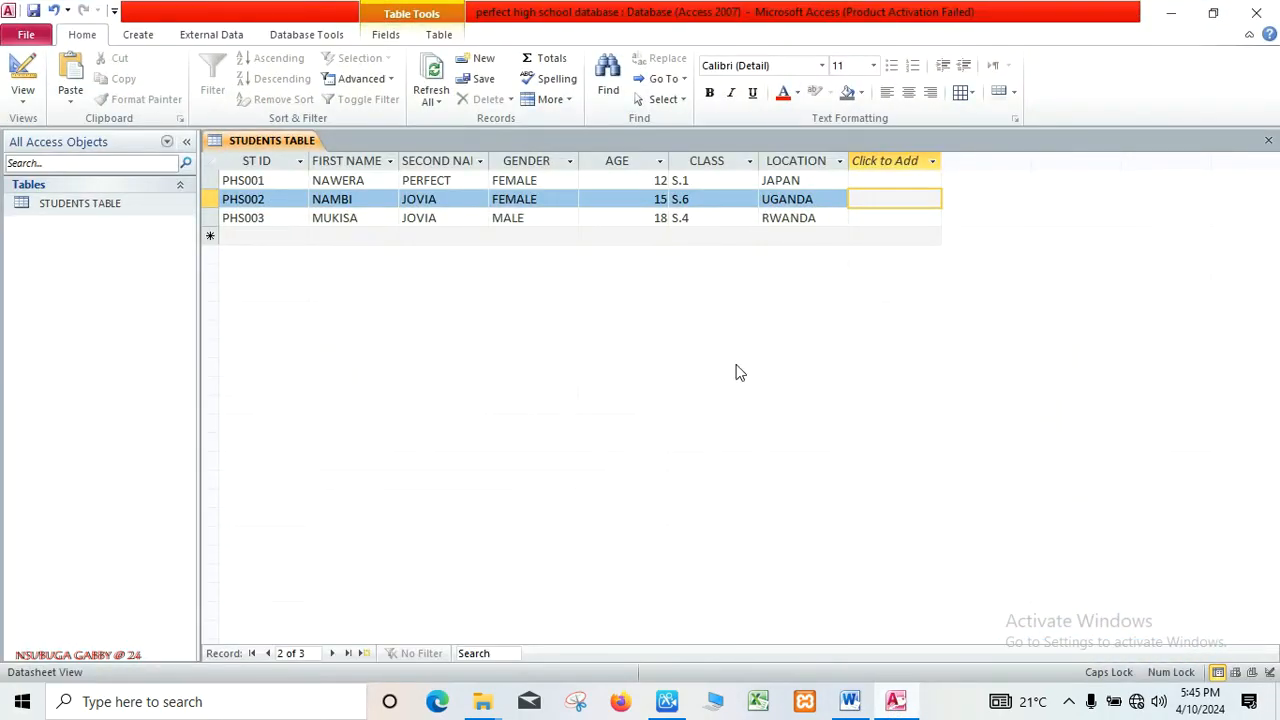
left_click(850, 704)
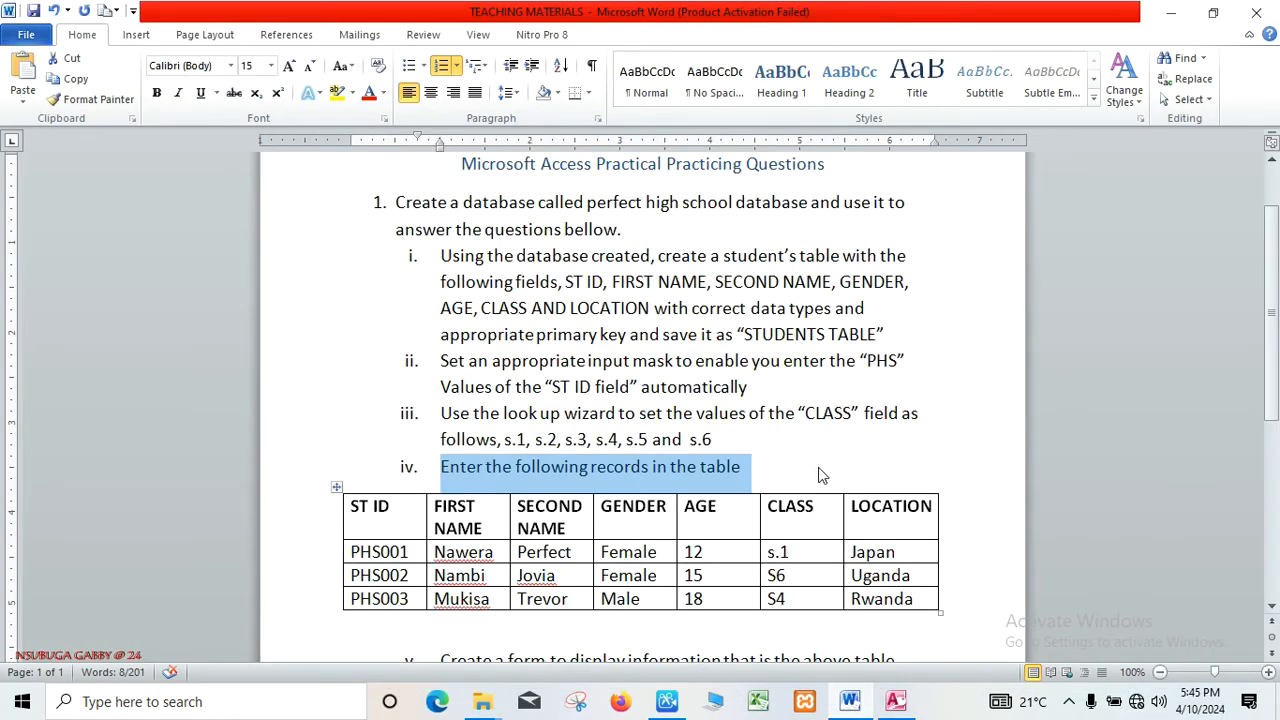
left_click_drag(1272, 366, 1272, 490)
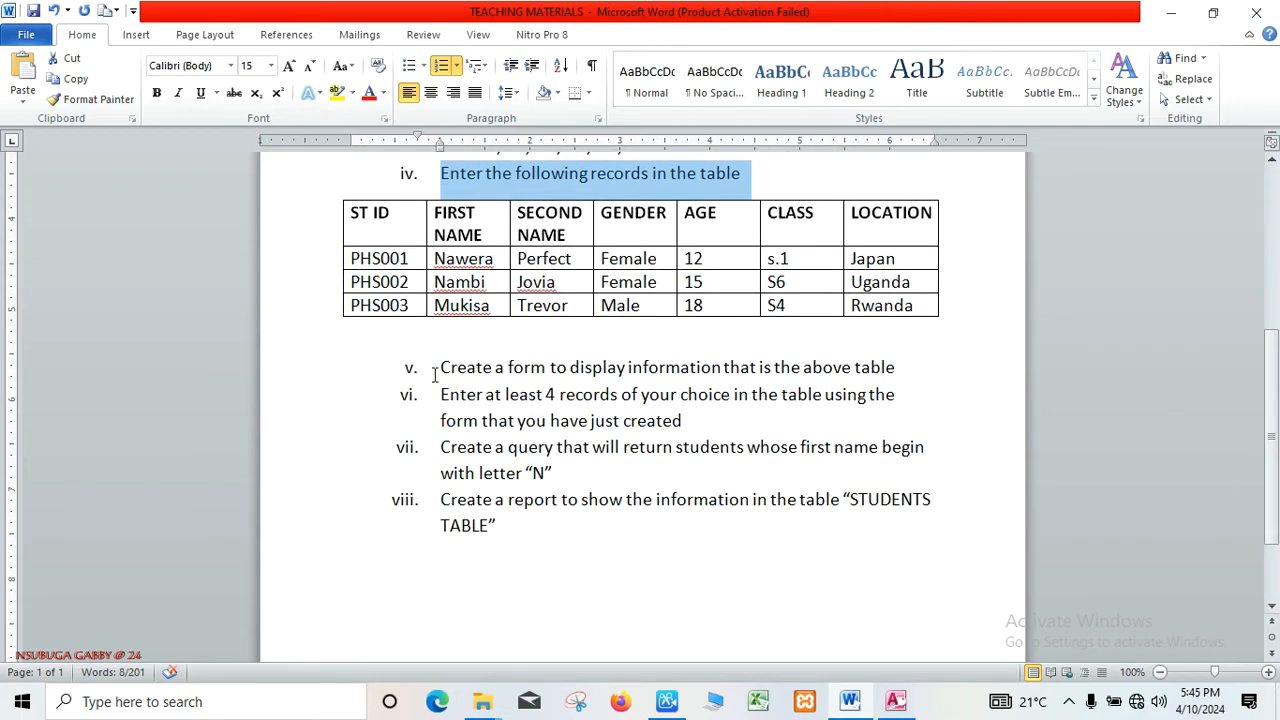
left_click_drag(434, 374, 893, 381)
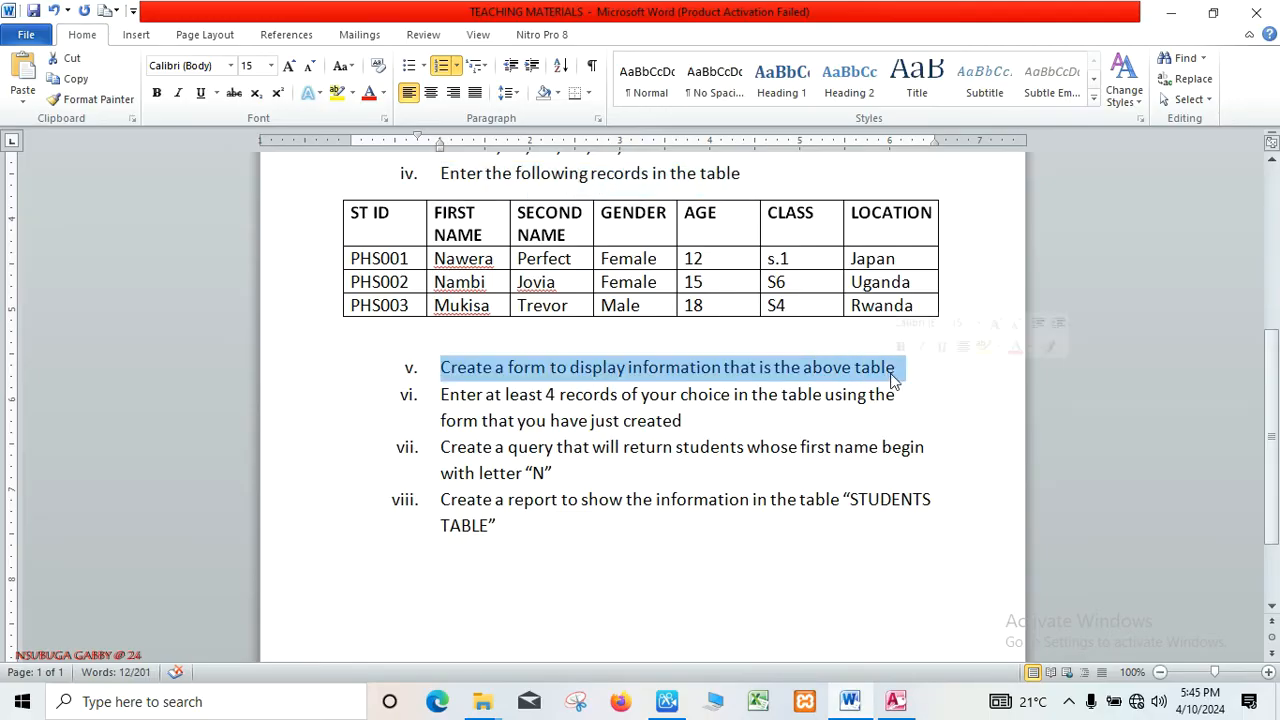
left_click(896, 703)
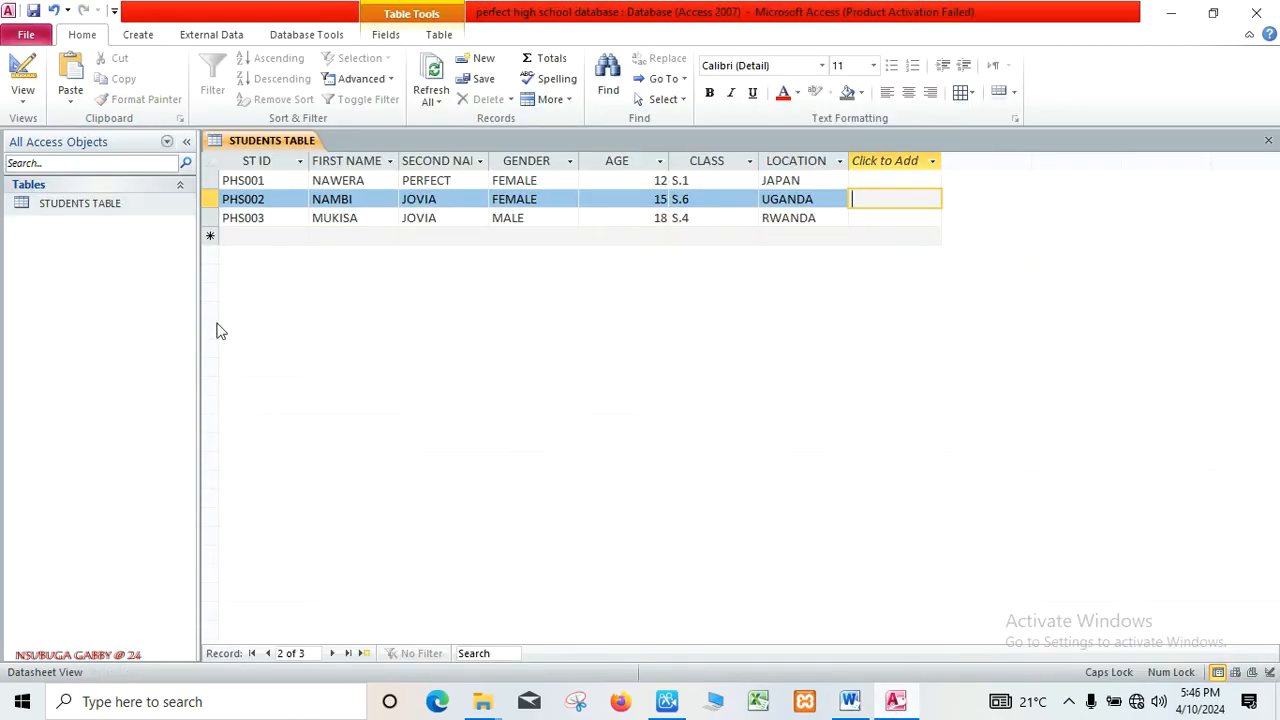
Create a new form in Design view and list the available fields of STUDENTS TABLE
left_click(136, 34)
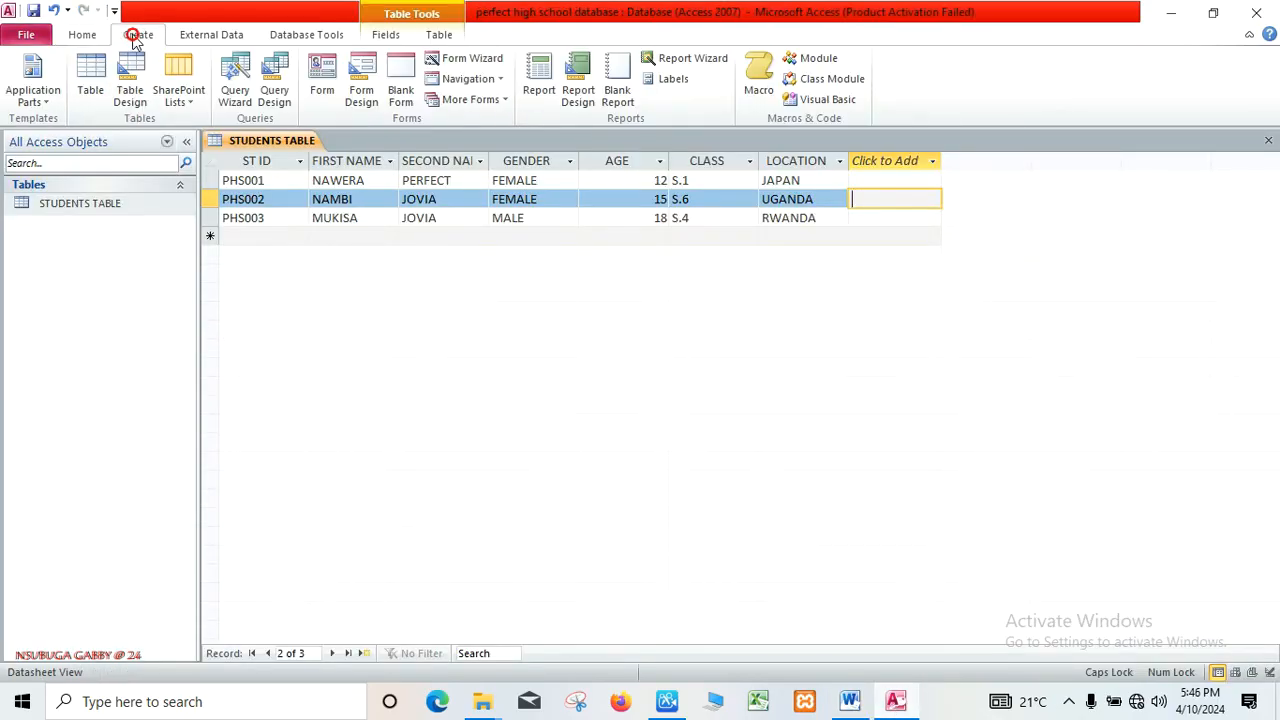
left_click(363, 90)
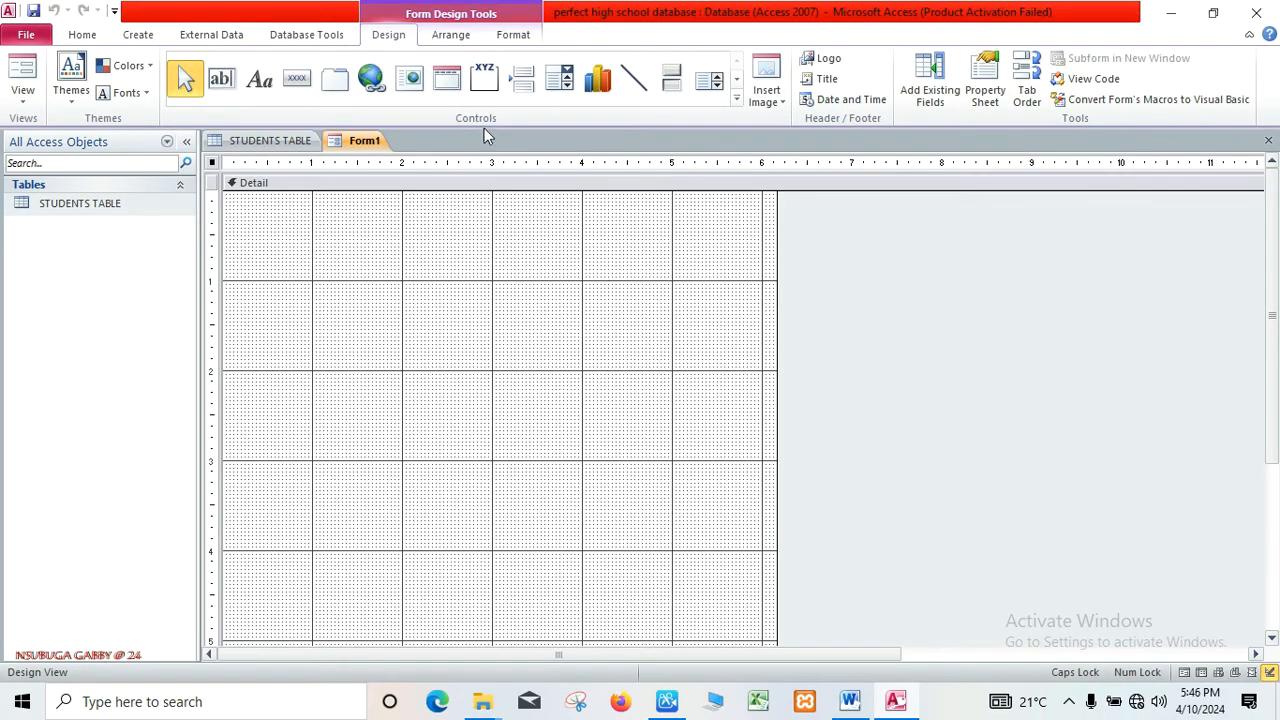
left_click(930, 97)
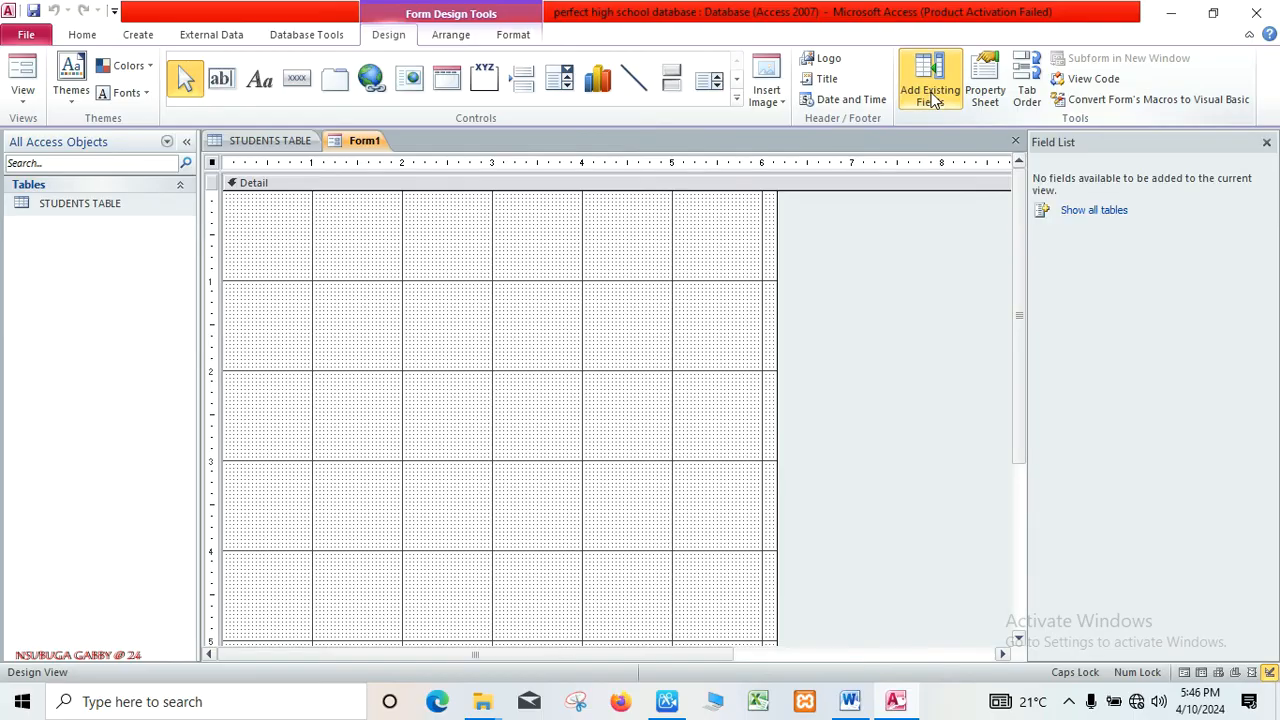
left_click(1096, 212)
left_click(1080, 207)
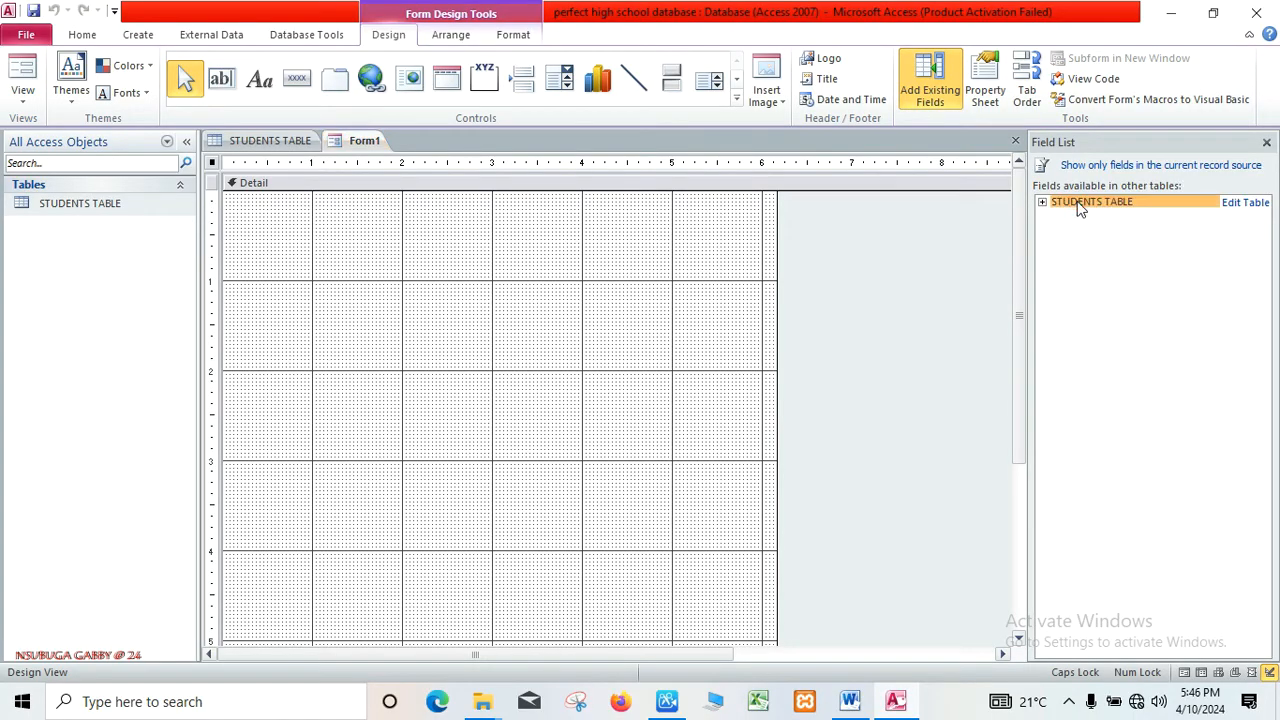
double_click(1080, 207)
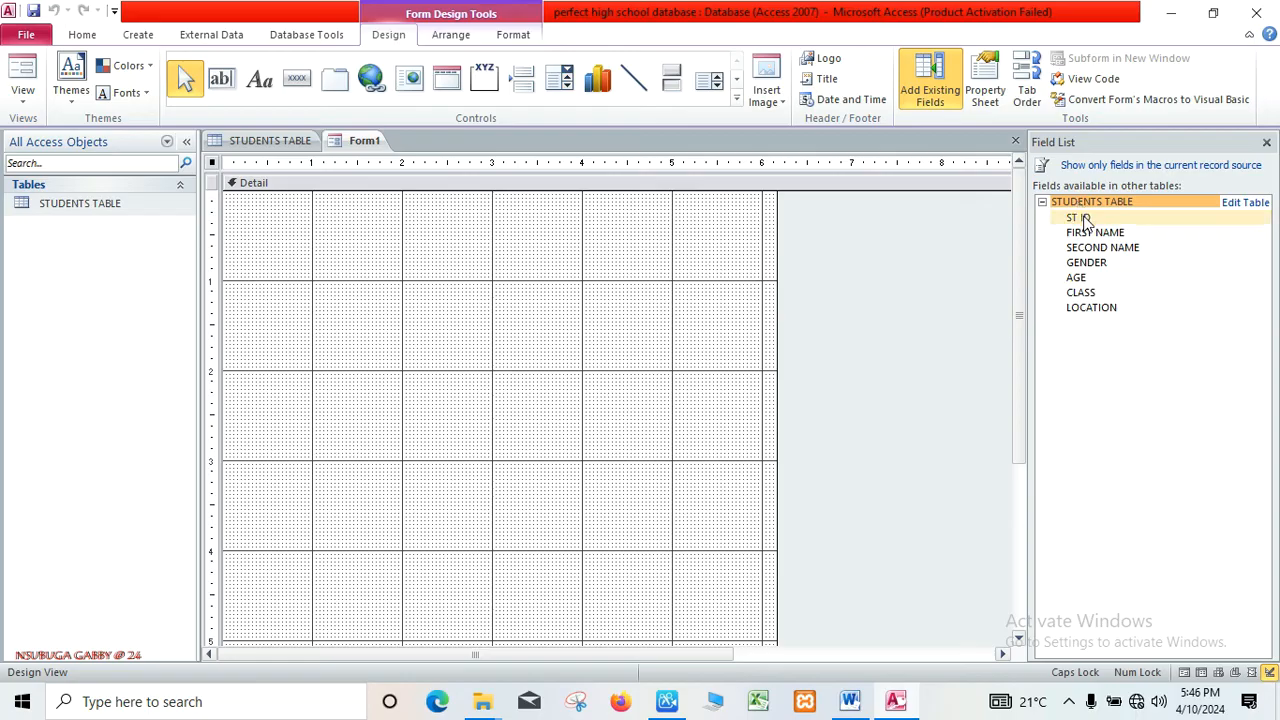
Add the ST ID, FIRST NAME, SECOND NAME, GENDER, AGE, CLASS and LOCATION fields to the form in that order
double_click(1083, 218)
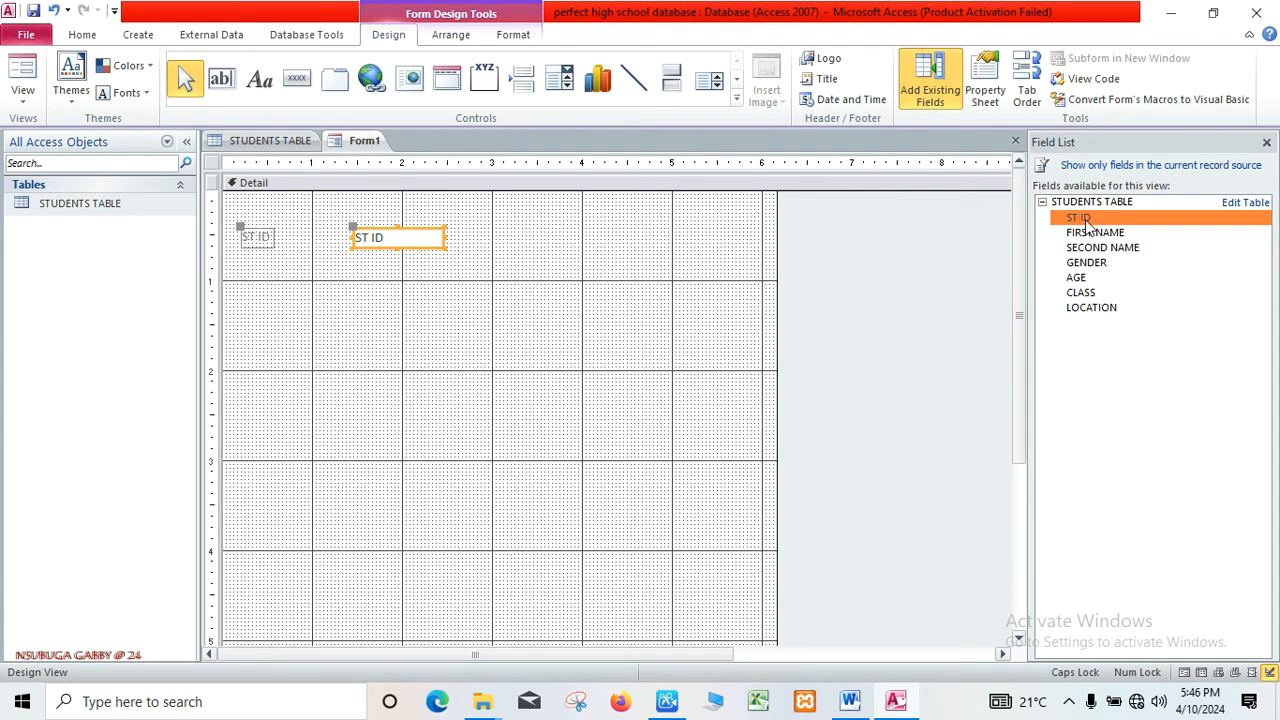
double_click(1090, 233)
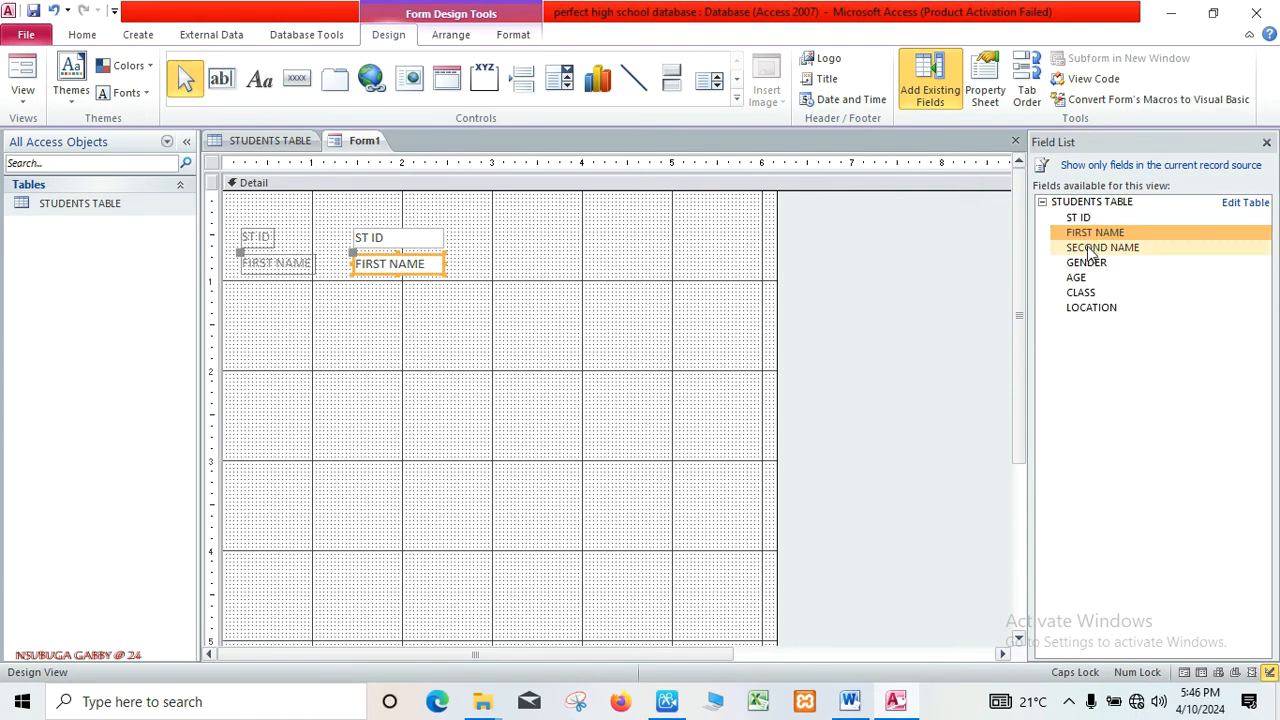
left_click(1090, 250)
double_click(1090, 250)
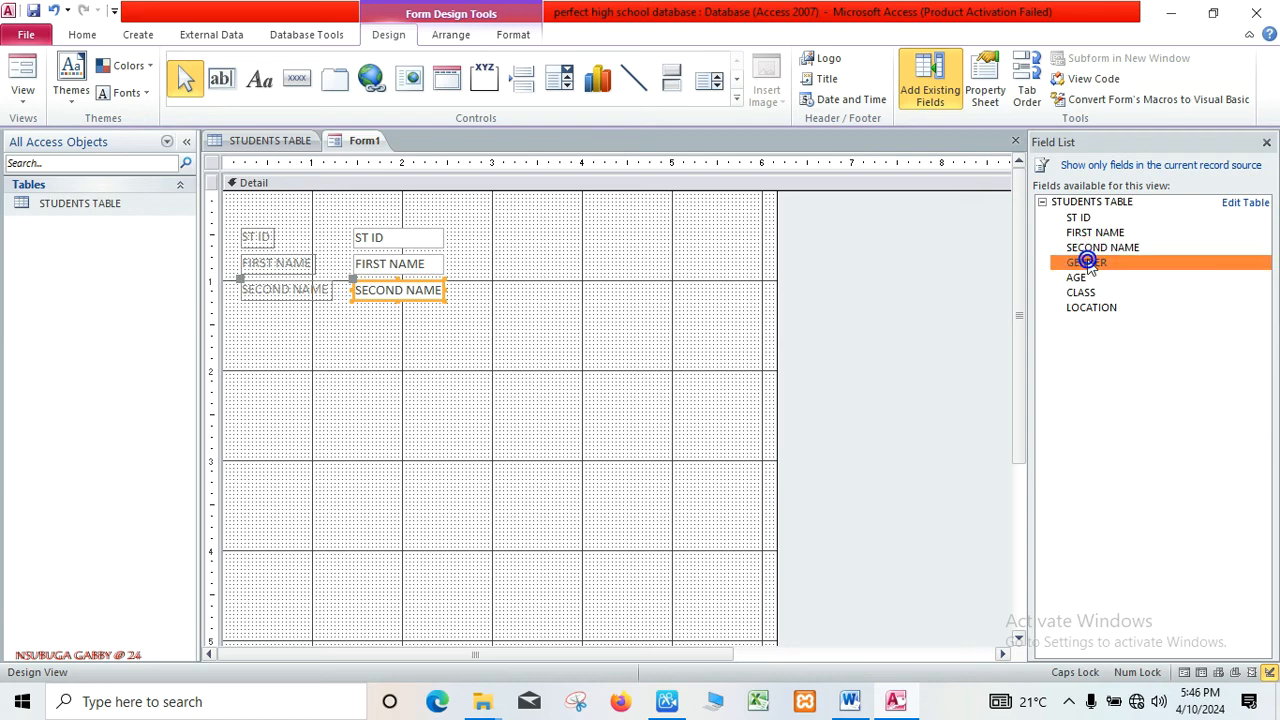
double_click(1088, 264)
double_click(1080, 278)
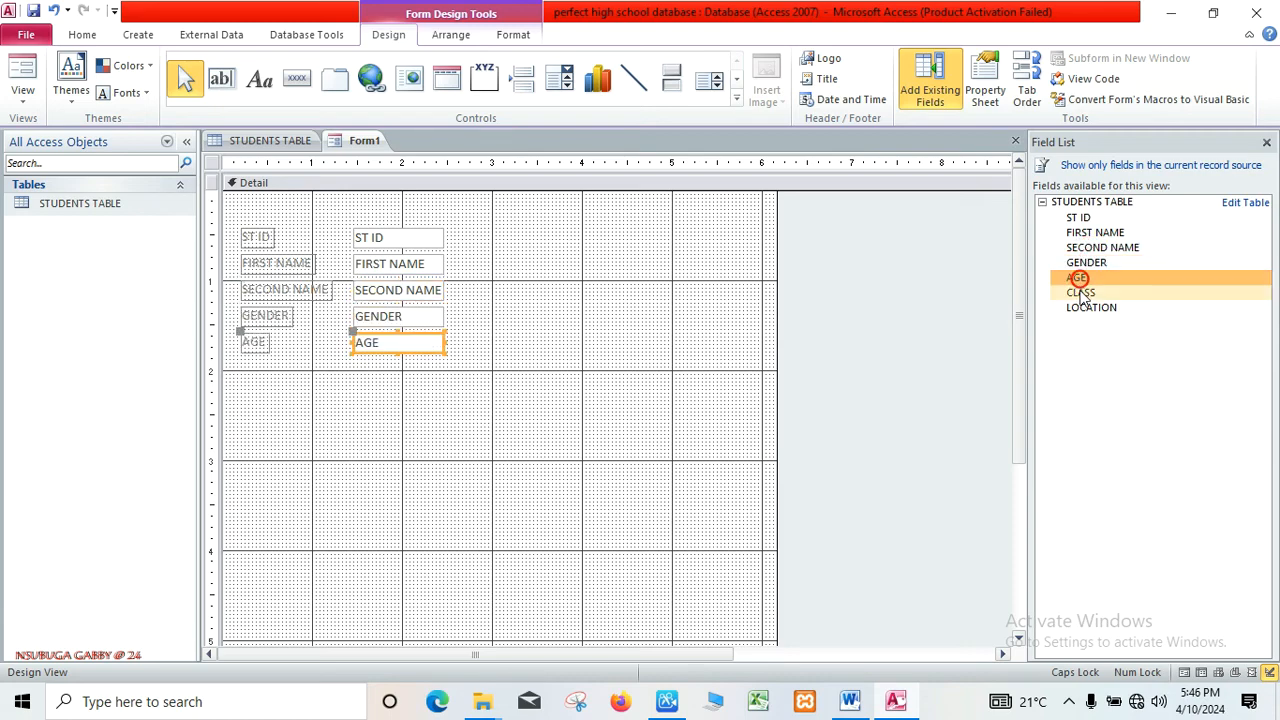
left_click(1081, 292)
double_click(1081, 292)
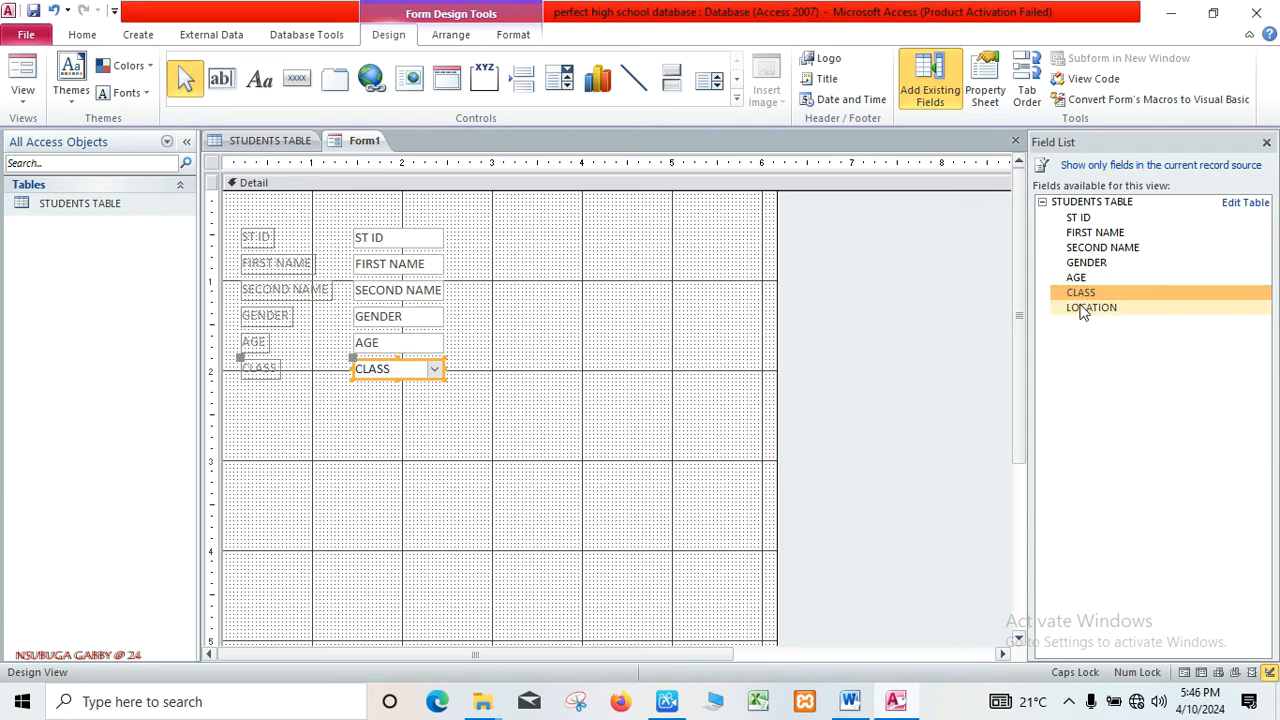
double_click(1081, 308)
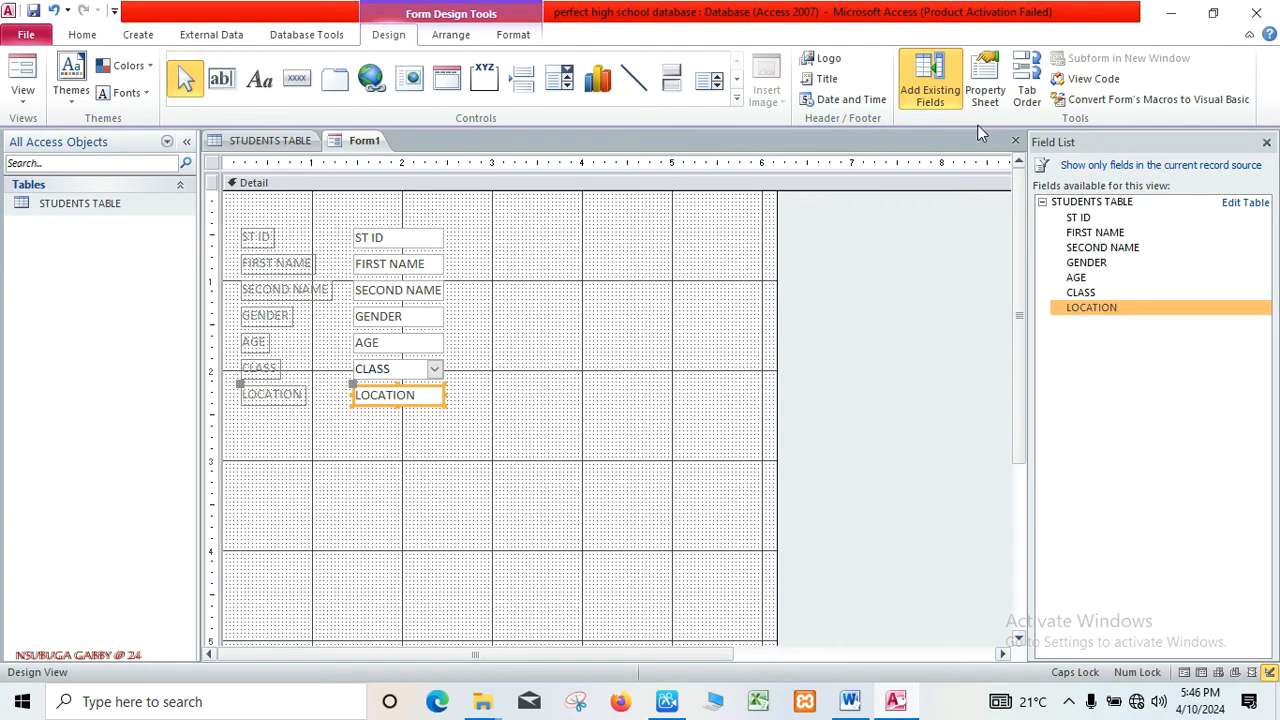
Close the form design and save it as STUDENTS ENTRY FORM
left_click(1015, 140)
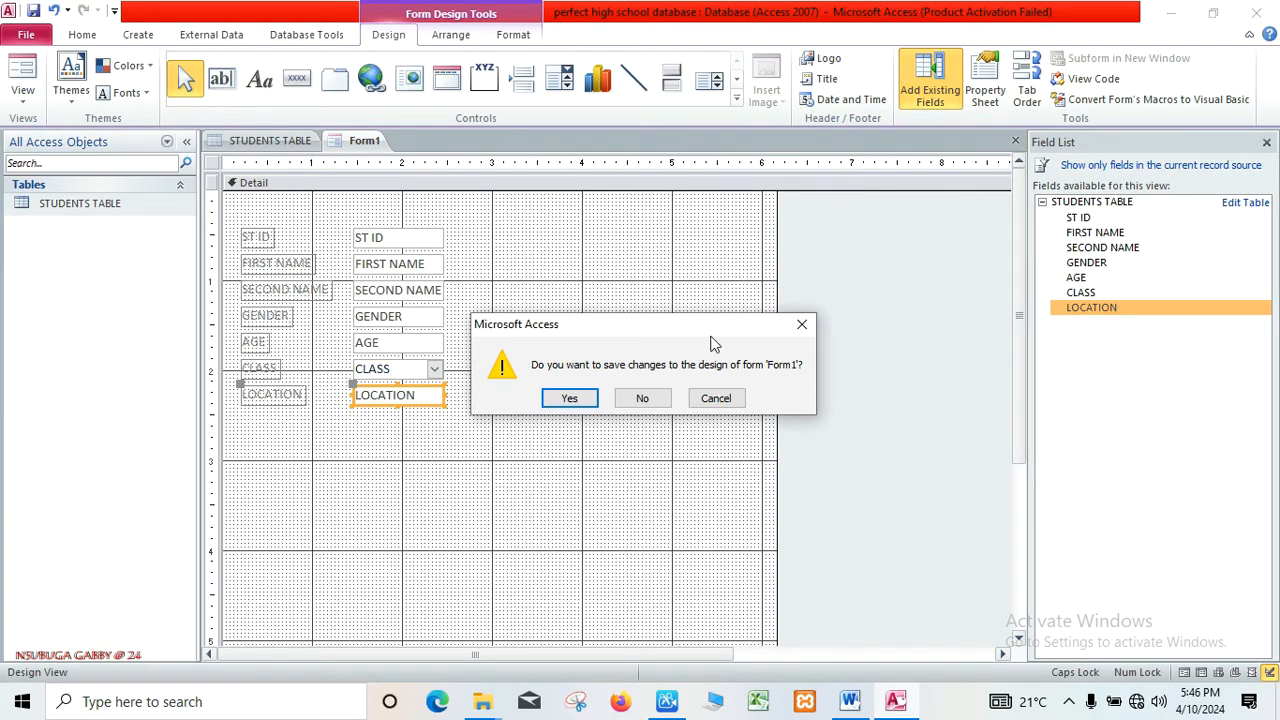
left_click(571, 398)
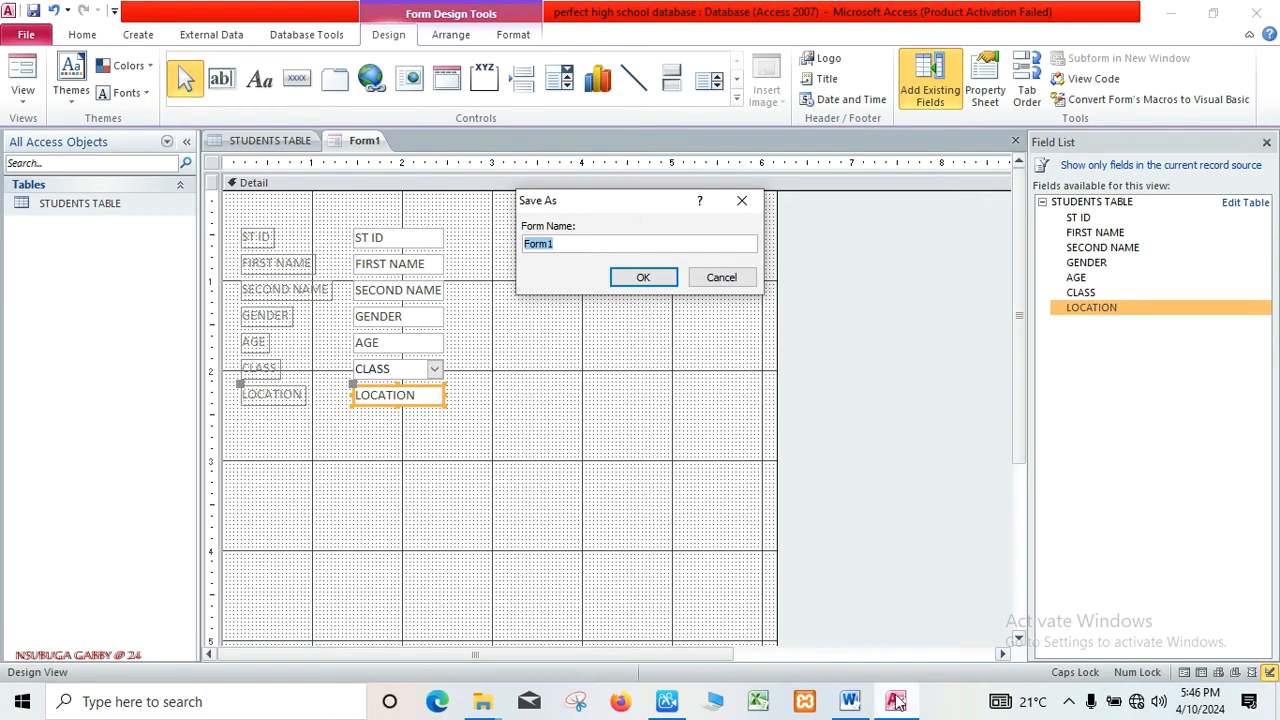
left_click(850, 701)
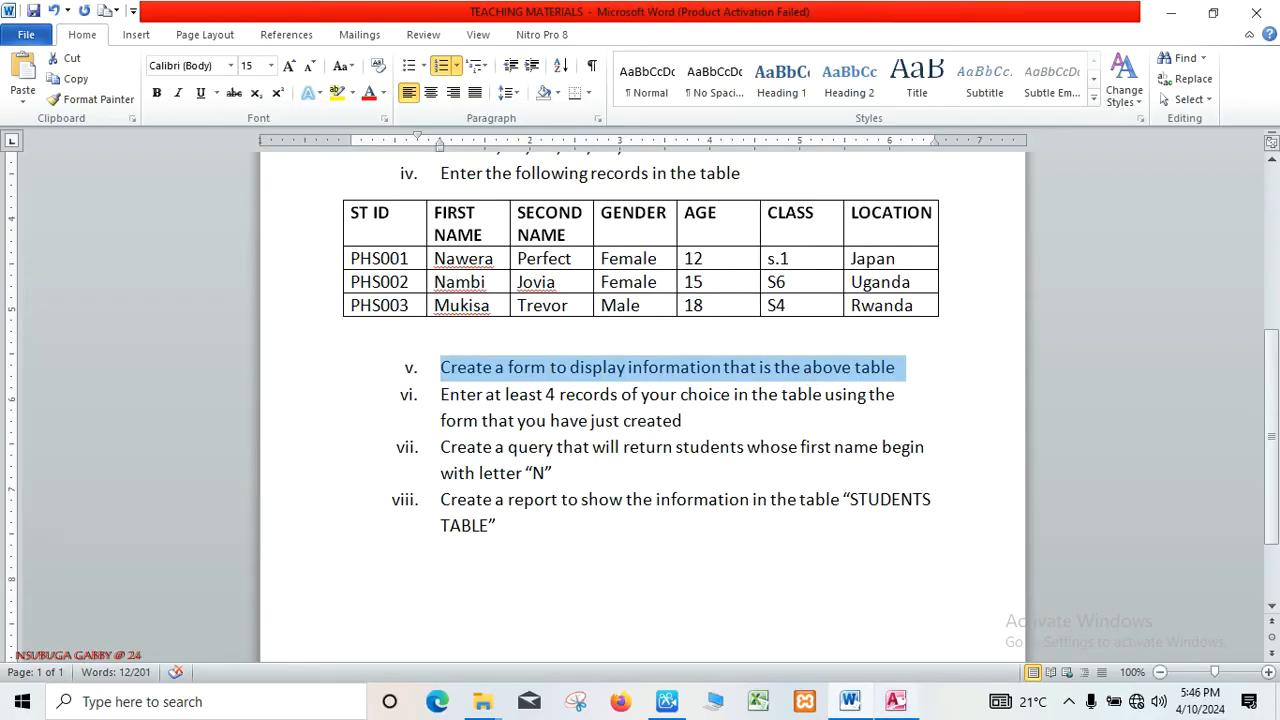
left_click(895, 701)
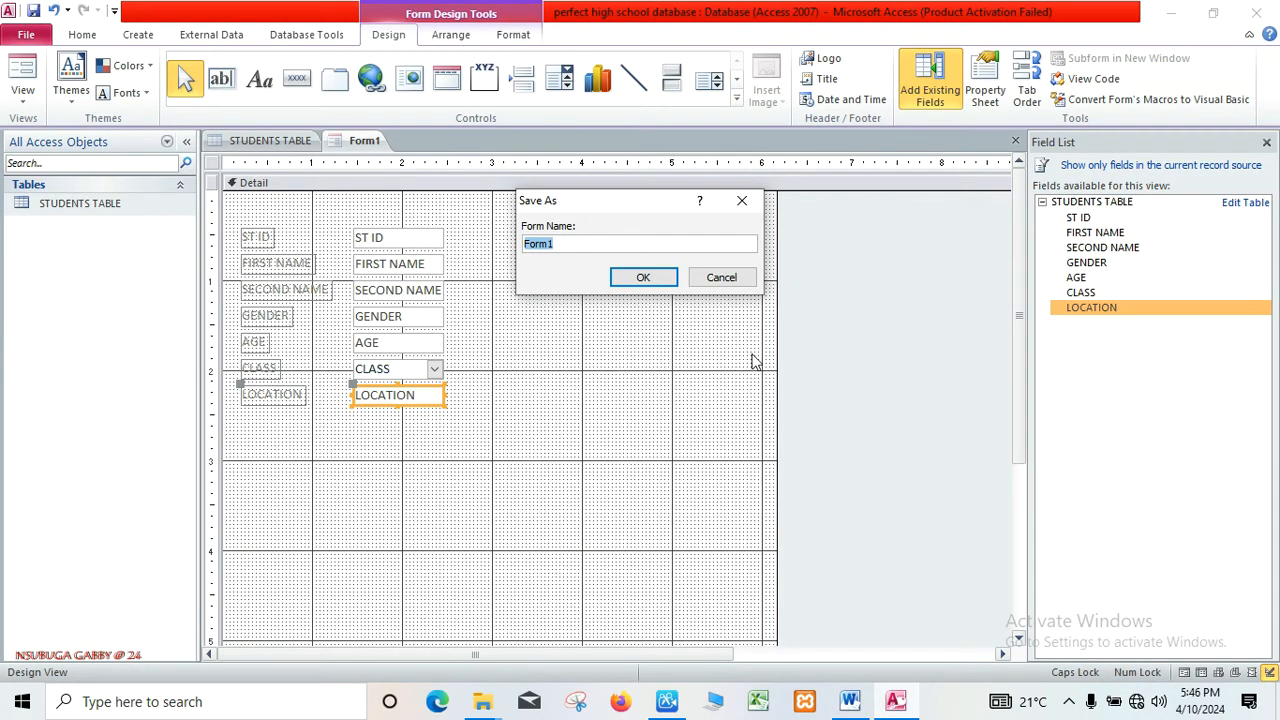
key("BackSpace")
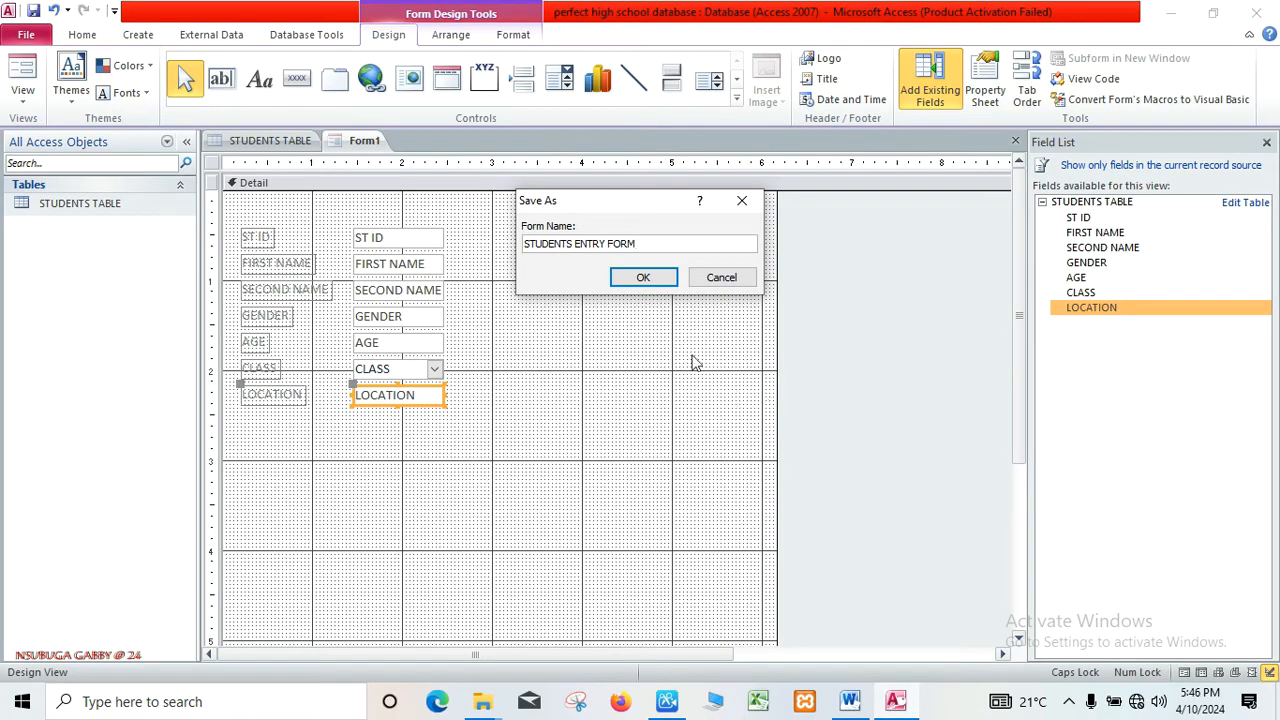
left_click(643, 277)
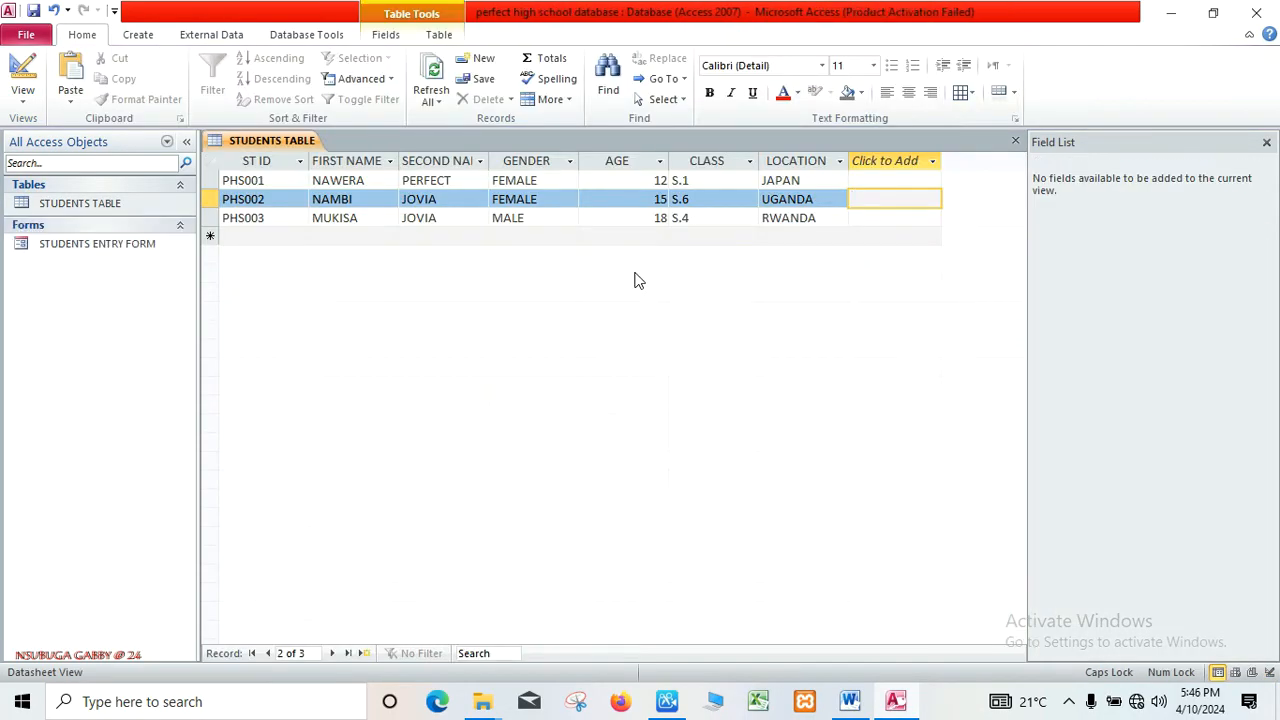
Open STUDENTS ENTRY FORM in Form view and advance through the records to the third student
double_click(85, 245)
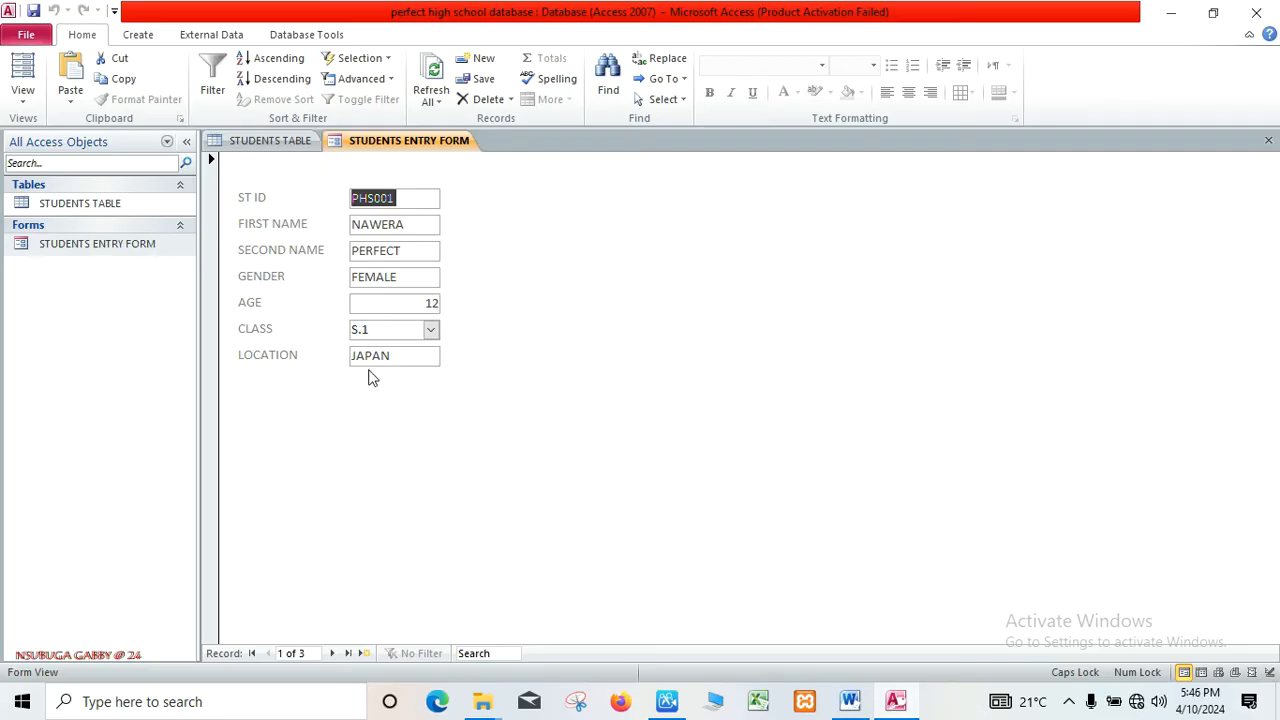
left_click(334, 654)
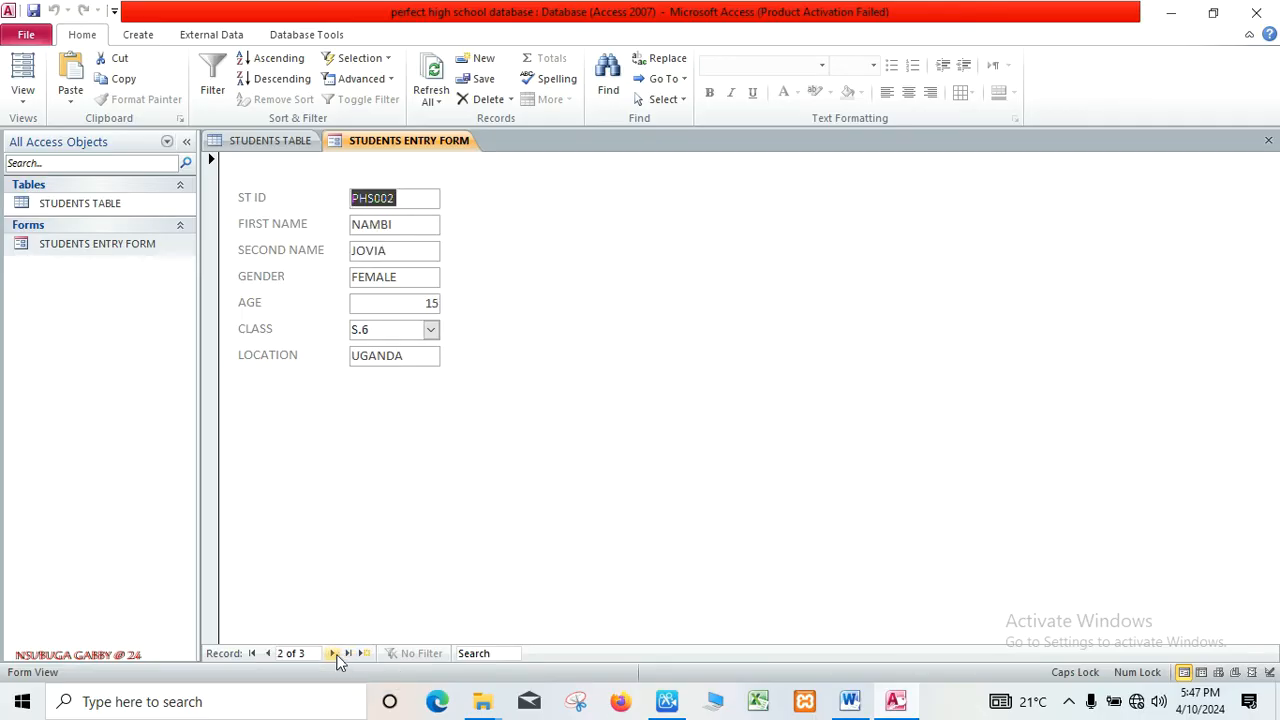
left_click(334, 654)
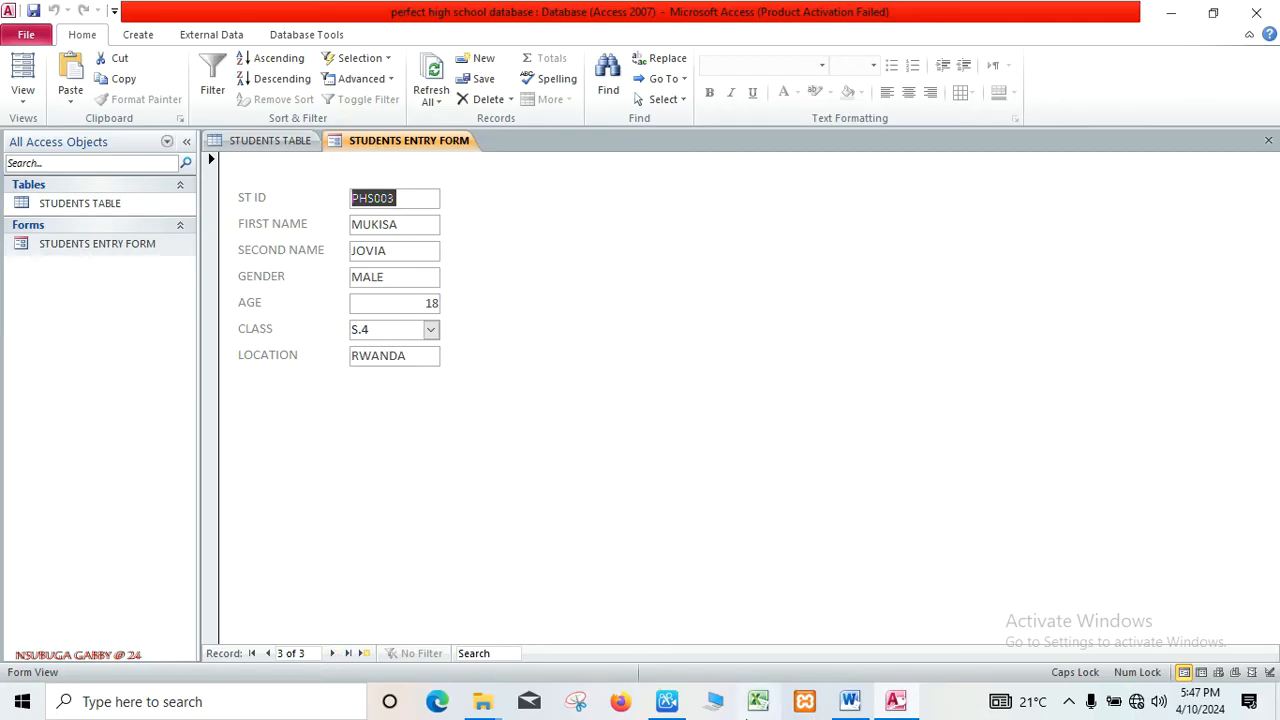
Check the Word requirement for adding records and begin a new form record with the student's ID and first name
left_click(850, 701)
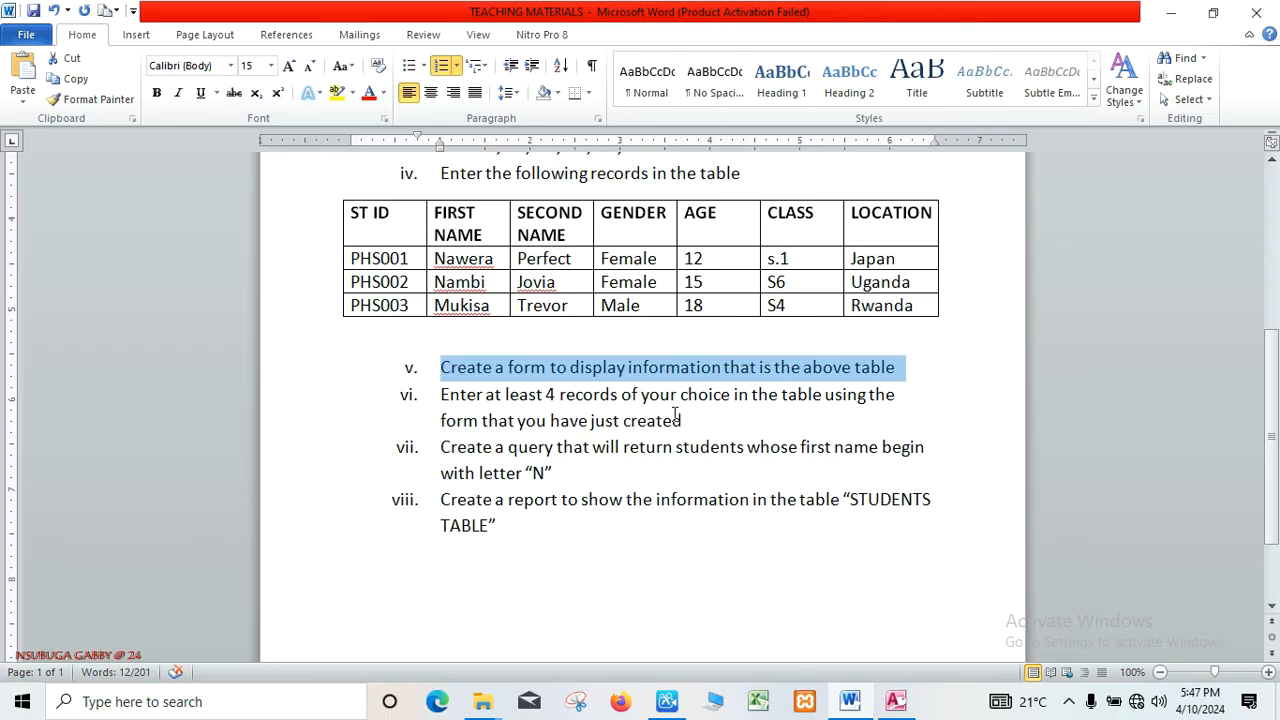
left_click(895, 701)
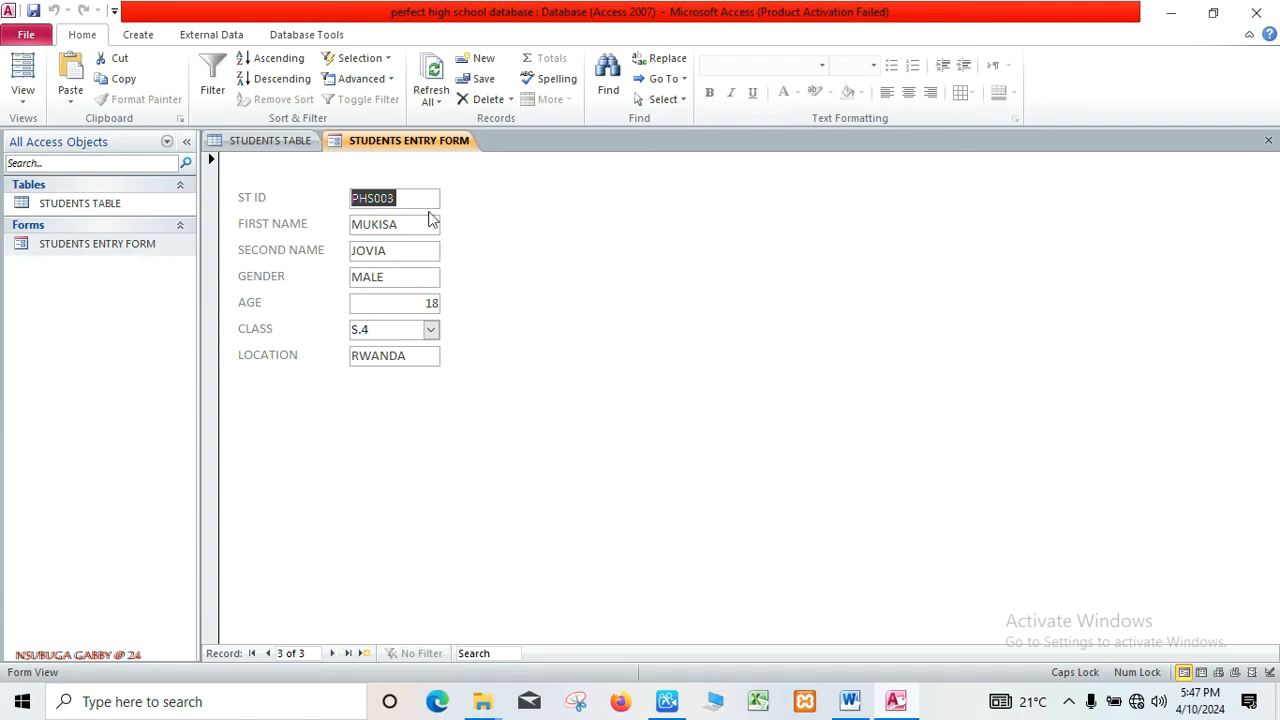
left_click(484, 59)
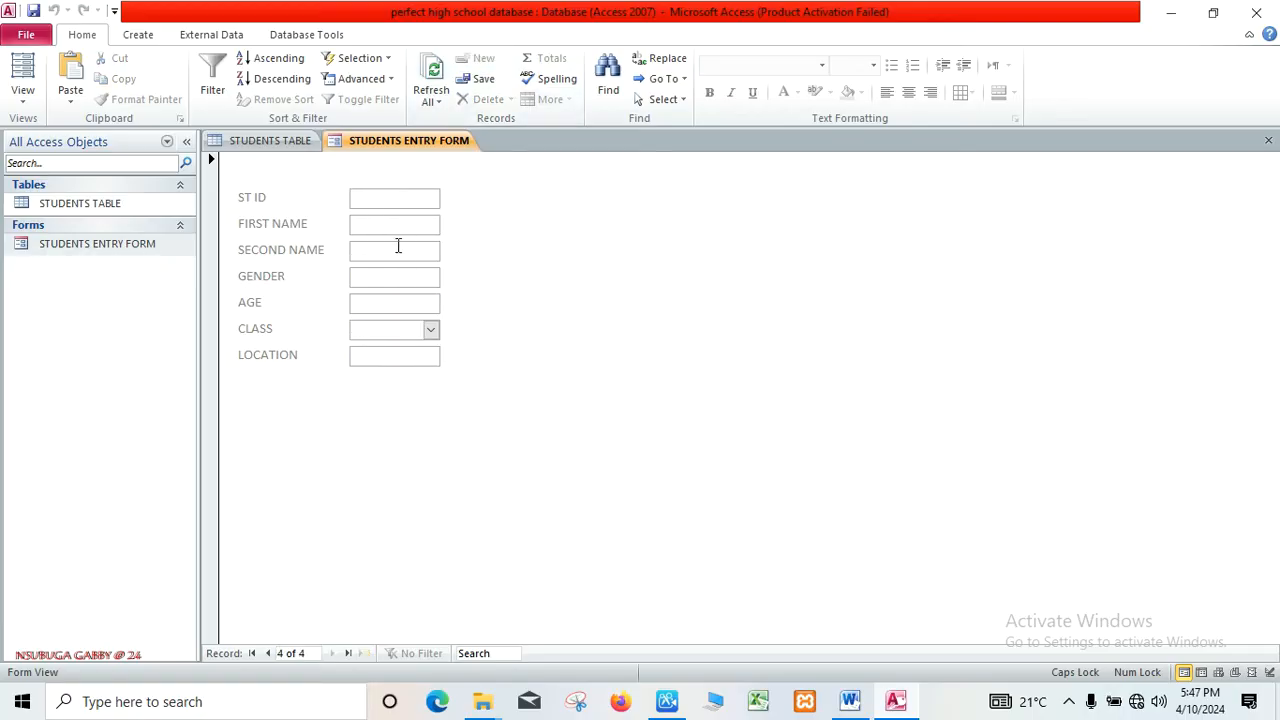
type("PHS")
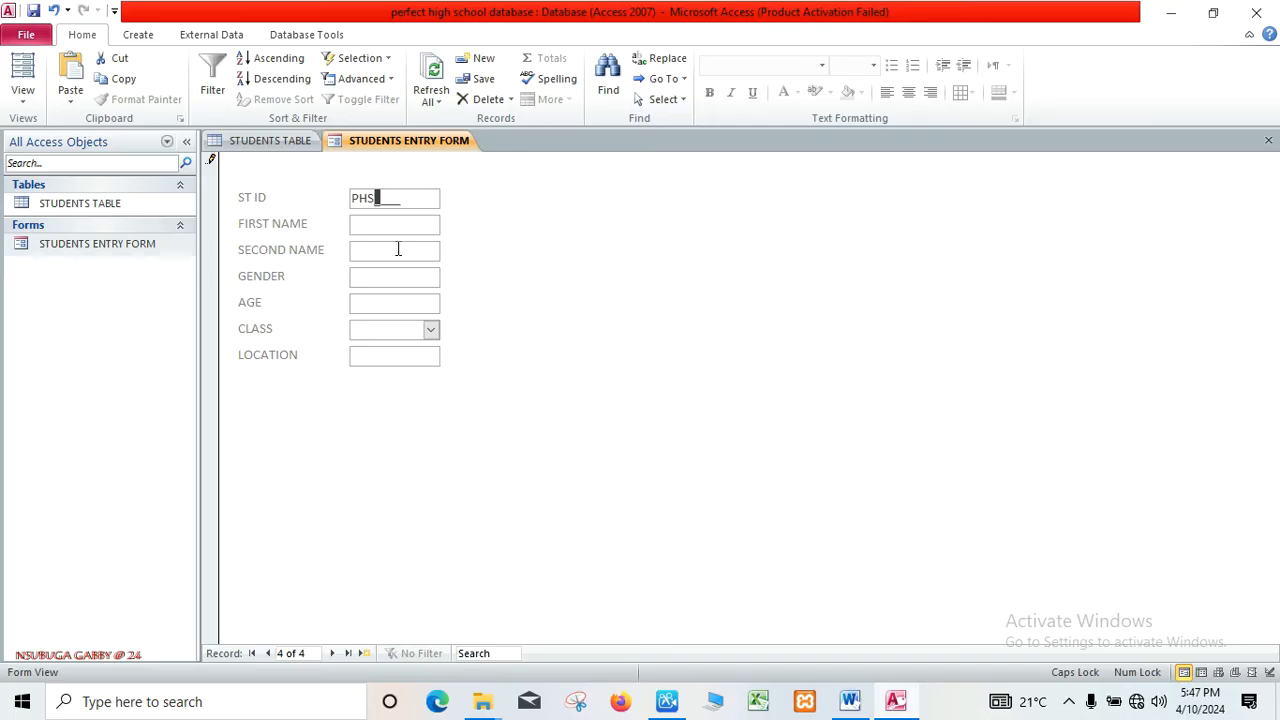
type("004")
left_click(404, 227)
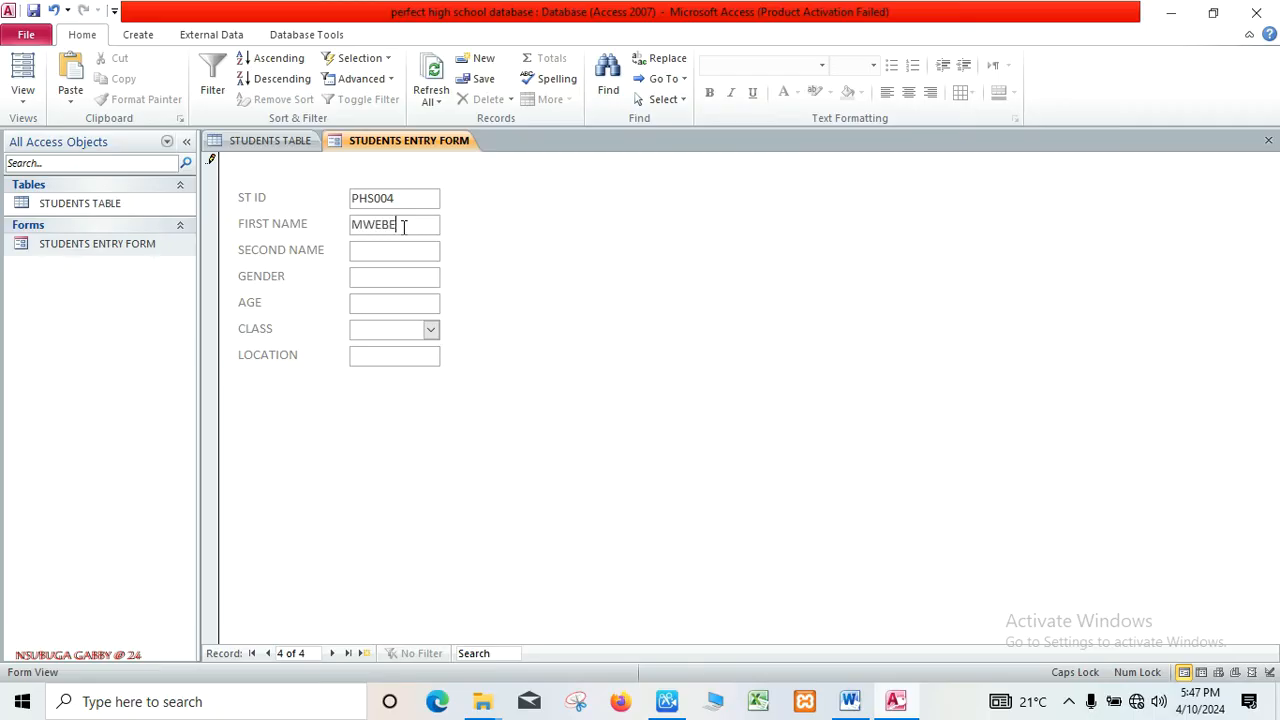
Complete the PHS004 record with the student's second name, gender MALE, age 20, class S.5 and location ARUA, and save it
left_click(391, 251)
left_click(383, 277)
type("MALE")
left_click(431, 330)
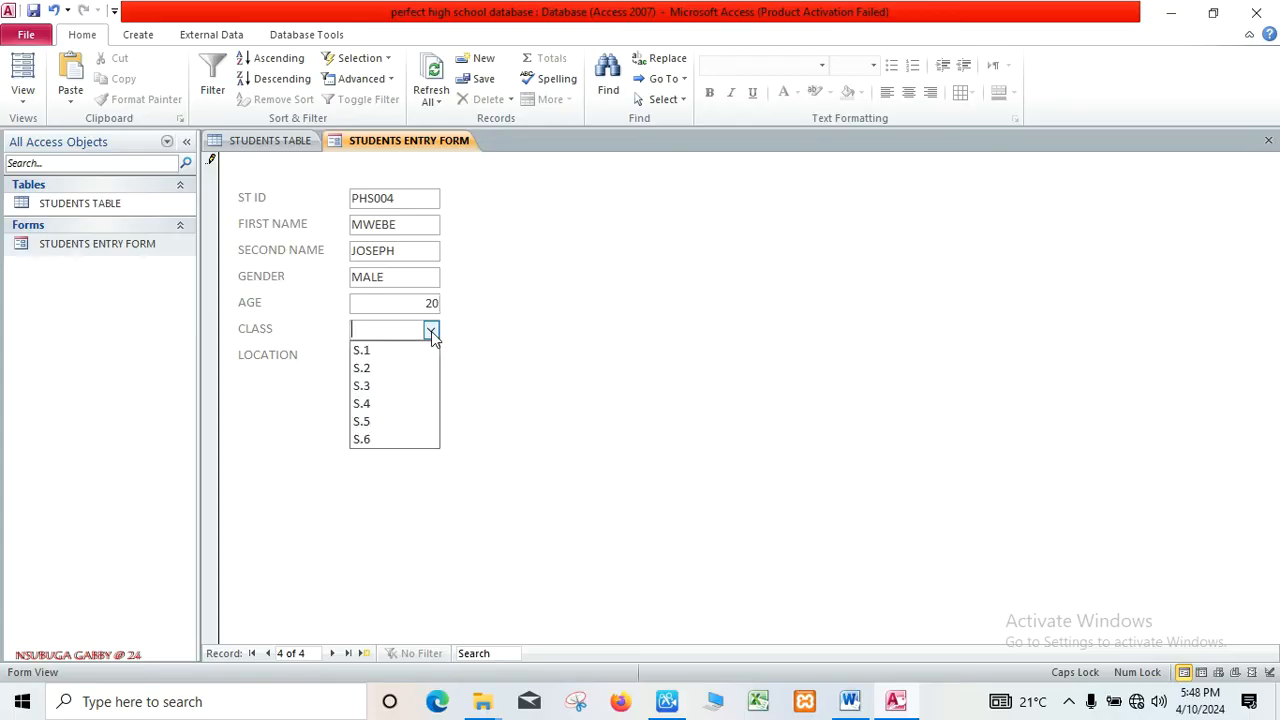
left_click(371, 421)
left_click(373, 361)
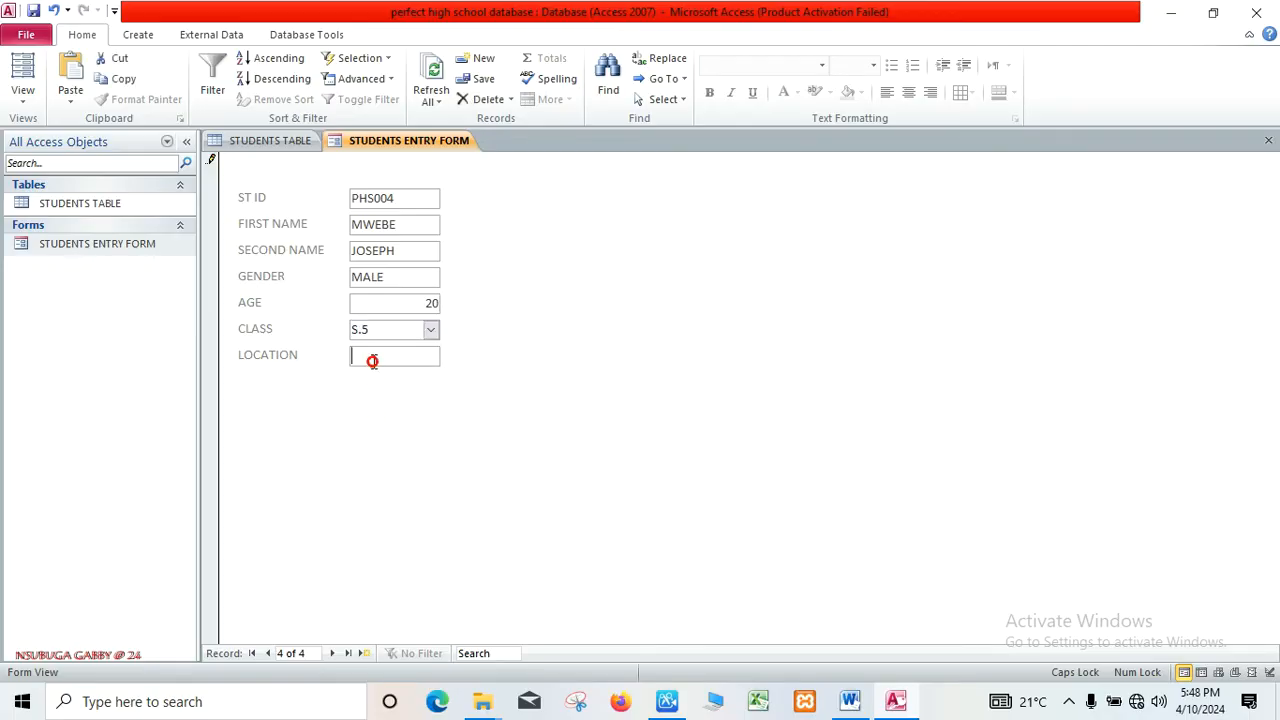
type("ARUA")
left_click(470, 85)
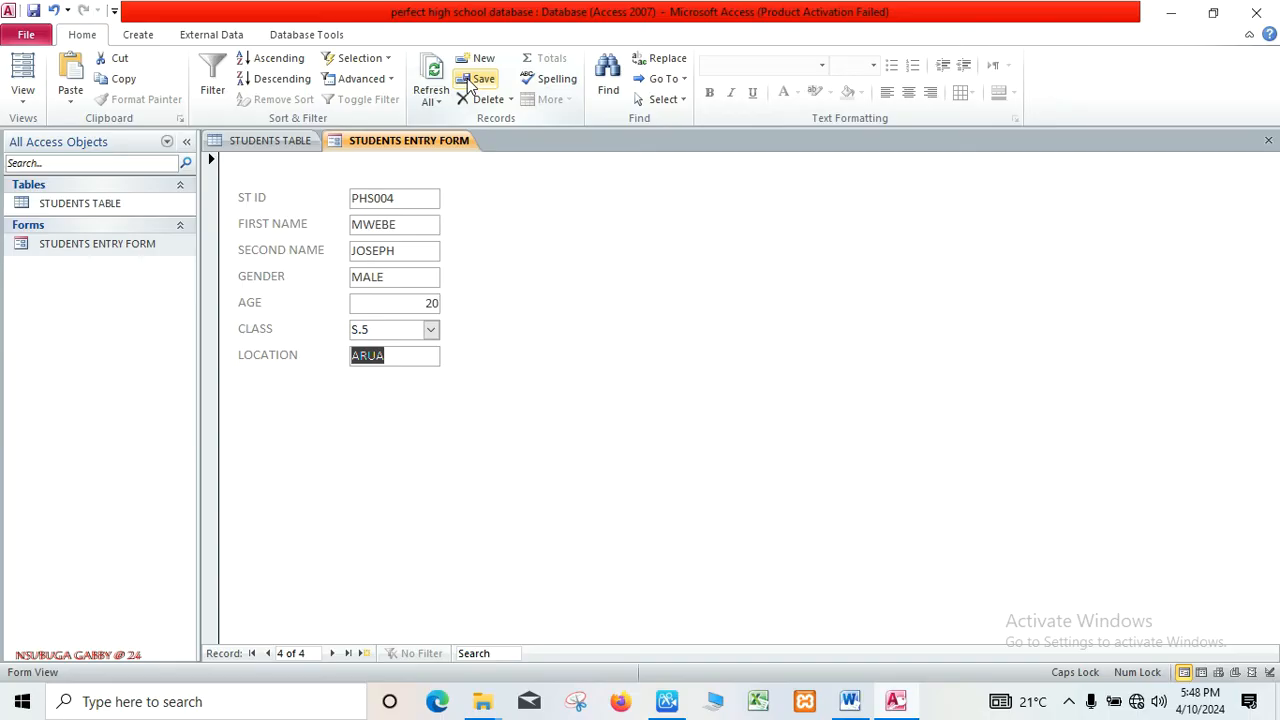
left_click(477, 82)
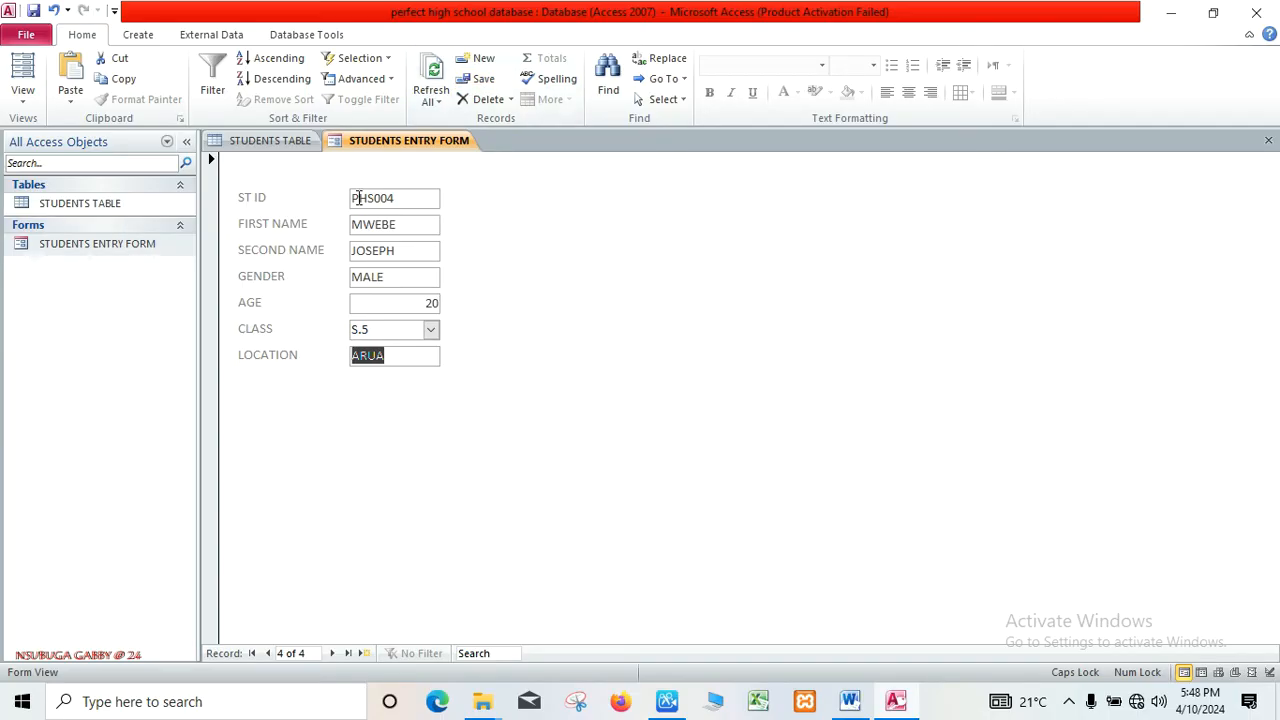
Close the form and STUDENTS TABLE, and reopen the table to check the newly entered record
left_click(1267, 140)
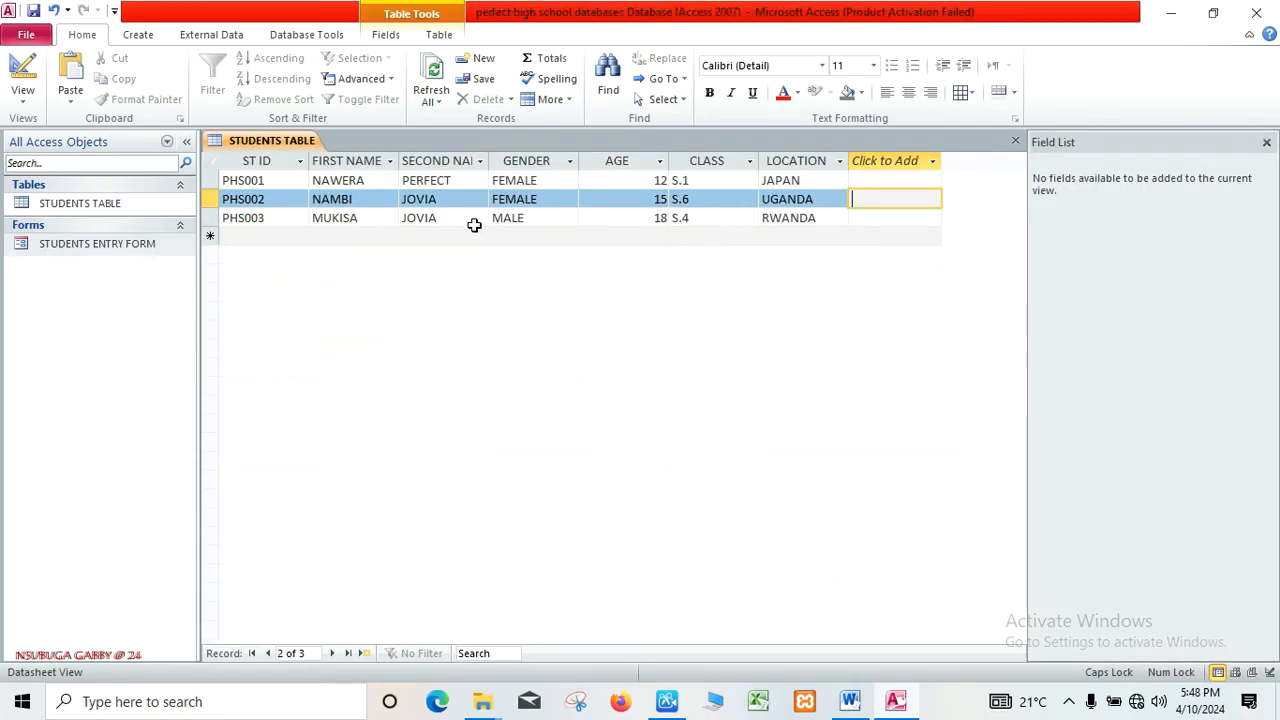
left_click(1019, 142)
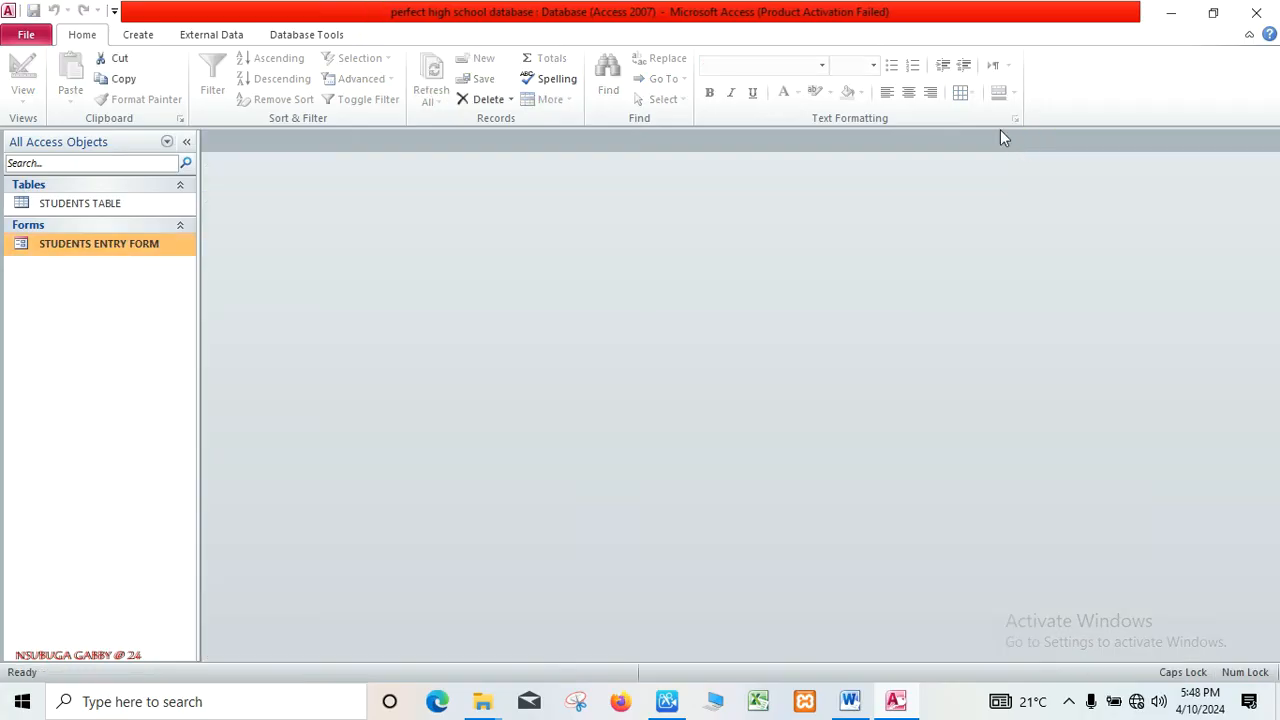
double_click(151, 202)
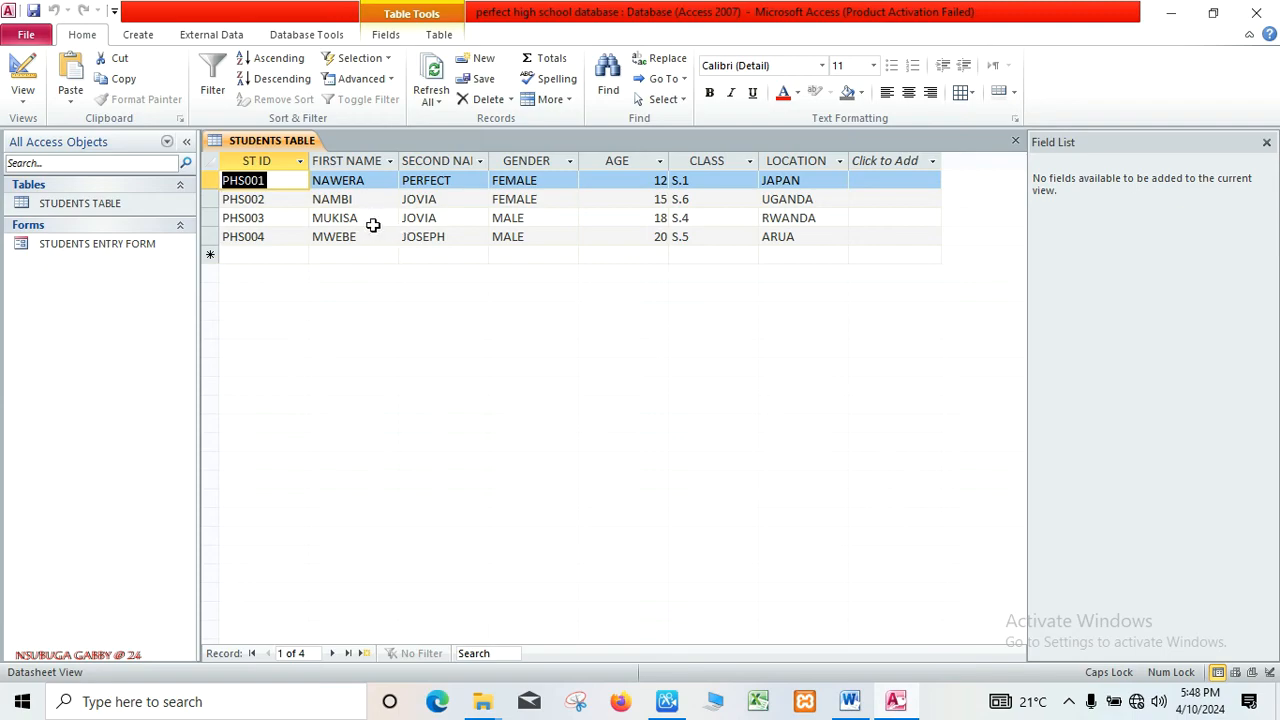
Reopen STUDENTS ENTRY FORM, browse through to the fourth student's record, and go to a new blank record
left_click(138, 244)
double_click(138, 244)
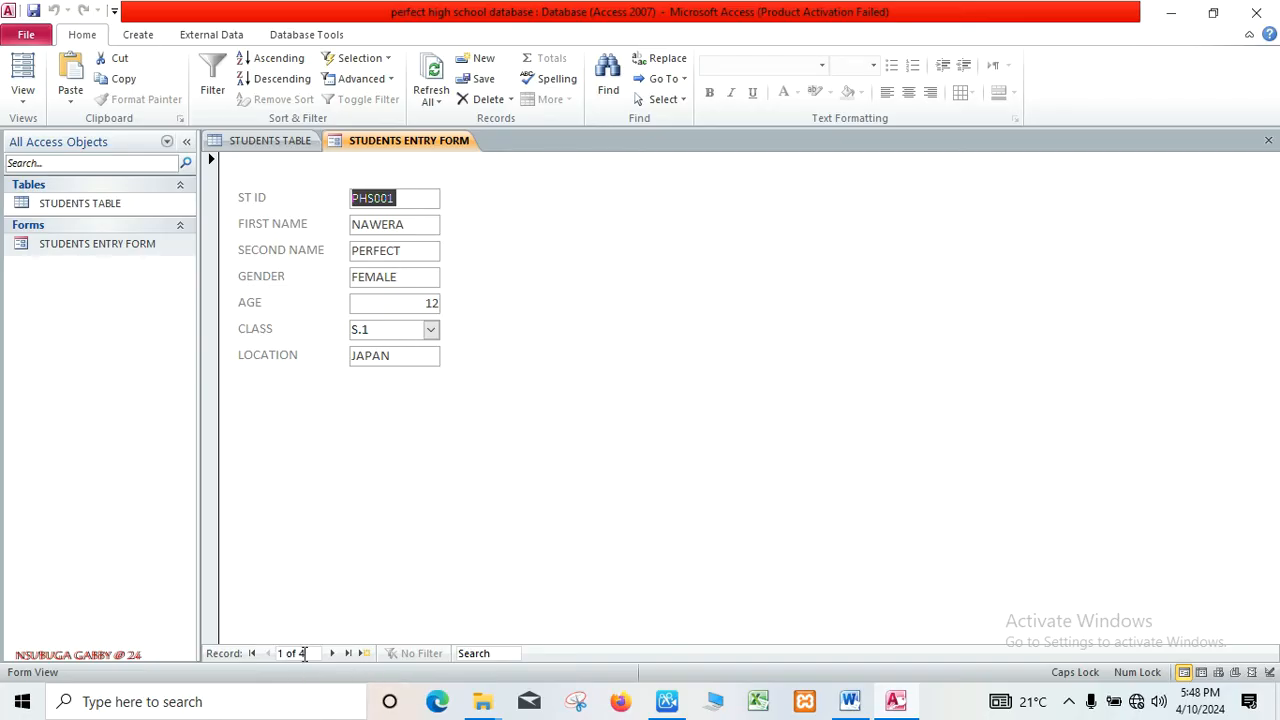
left_click(334, 653)
left_click(334, 653)
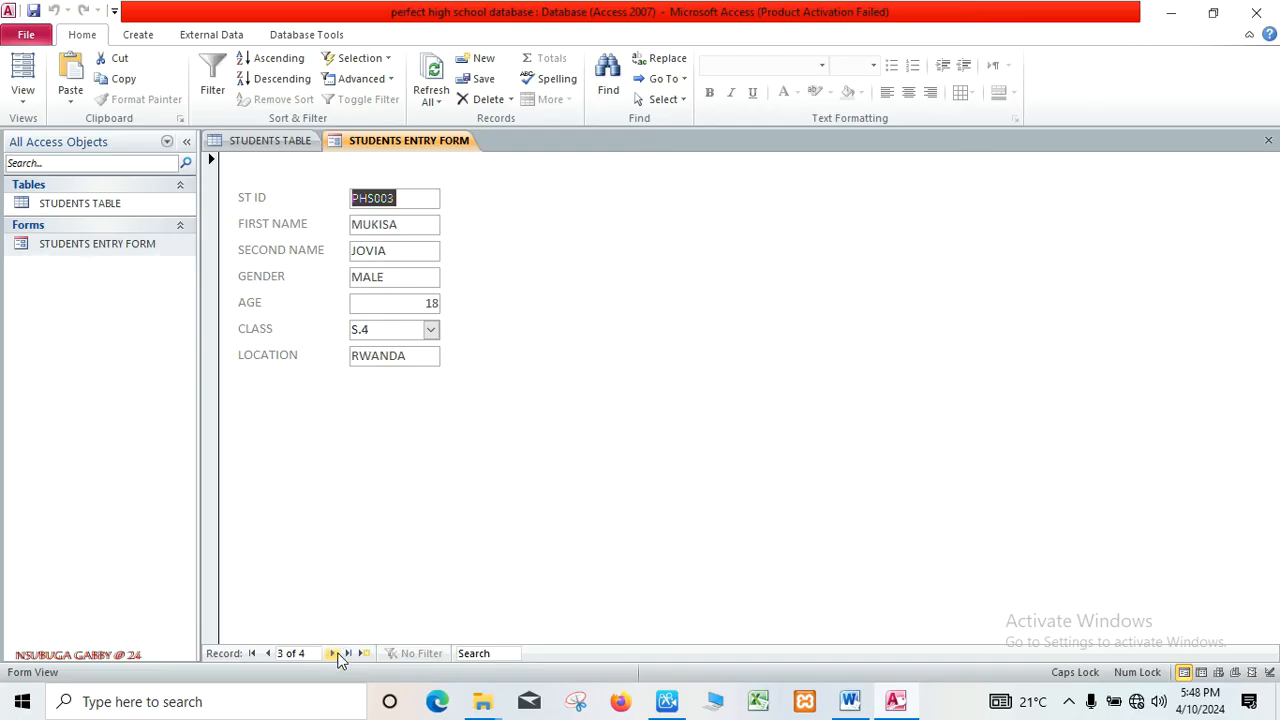
left_click(334, 653)
left_click(334, 653)
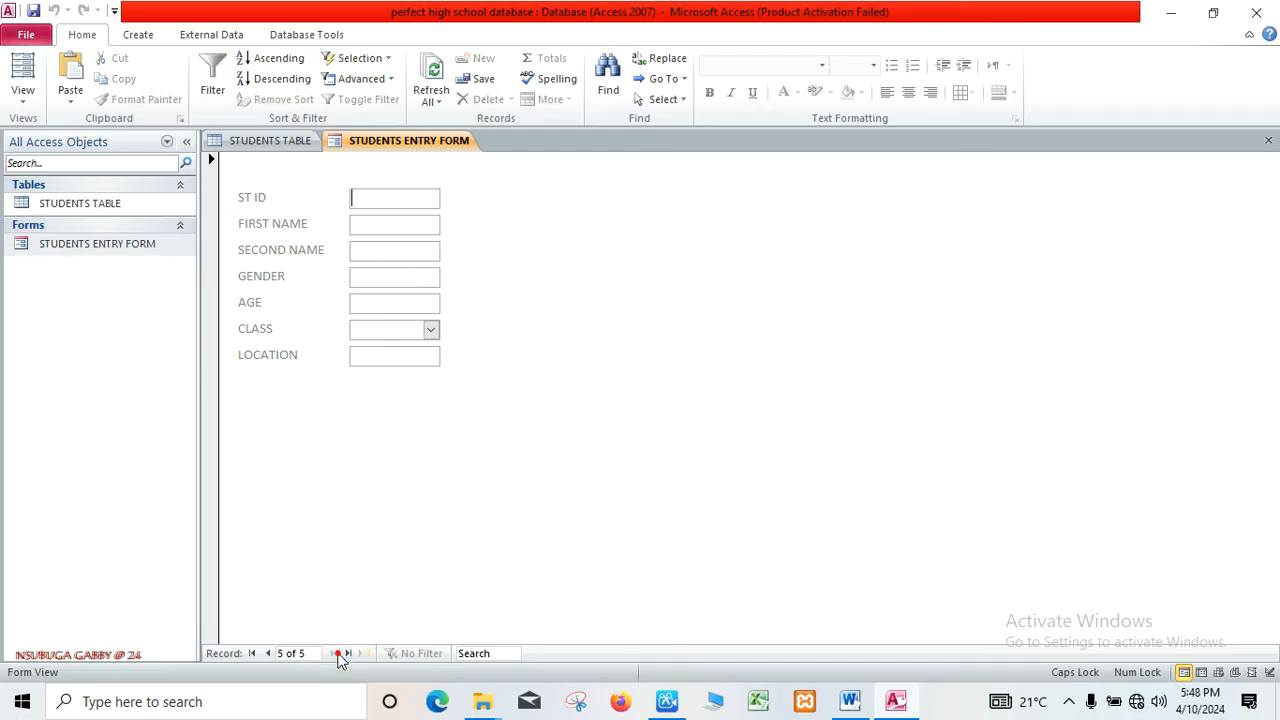
left_click(268, 653)
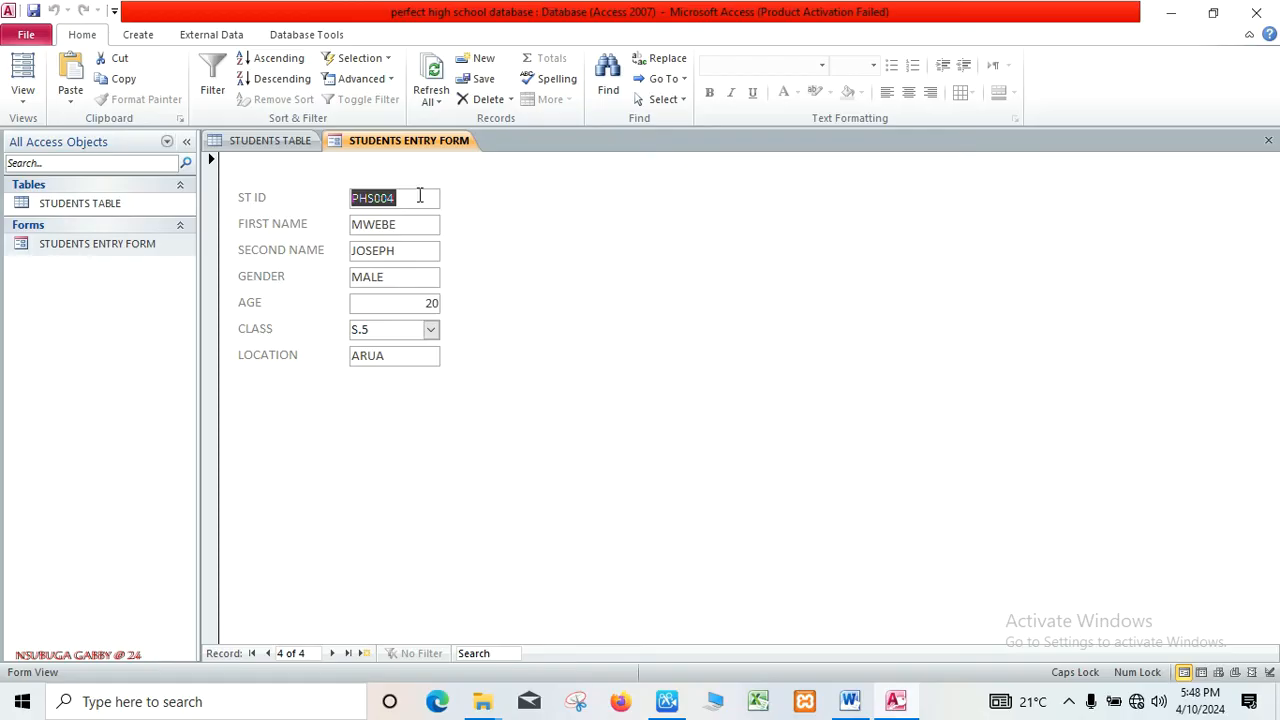
left_click(484, 60)
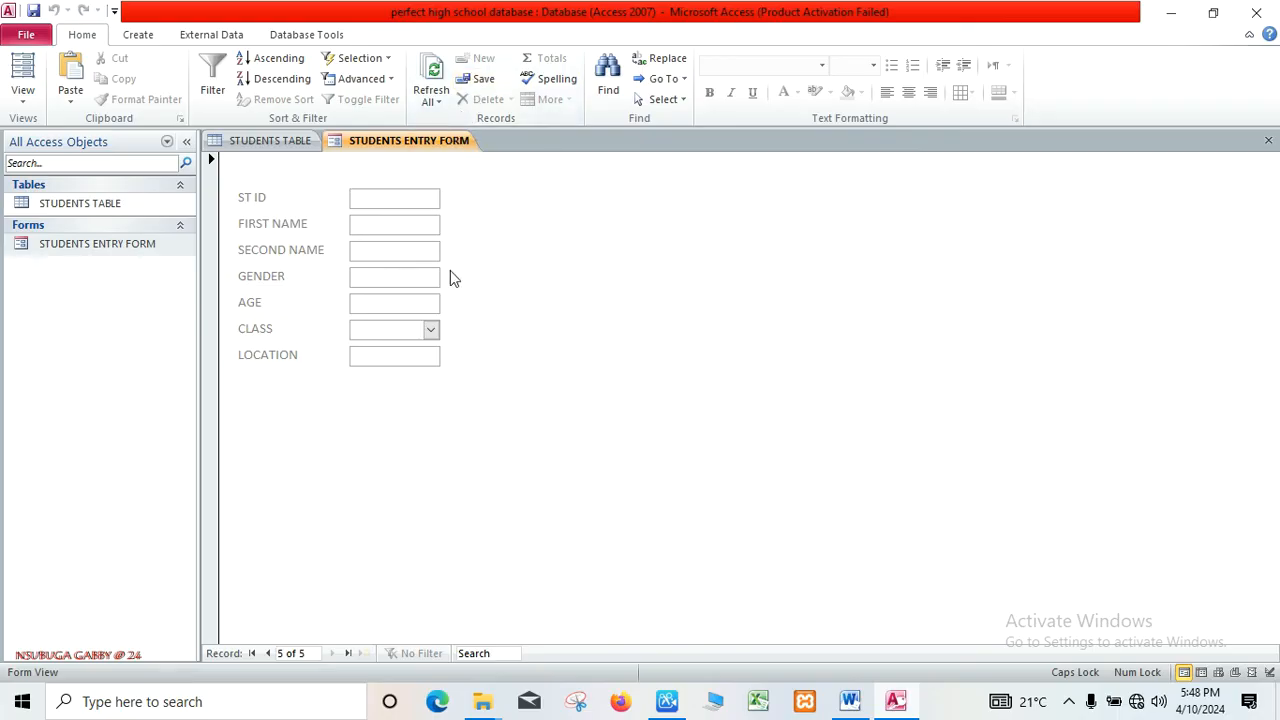
Read the query requirement in the Word document and return to the Access database
left_click(850, 703)
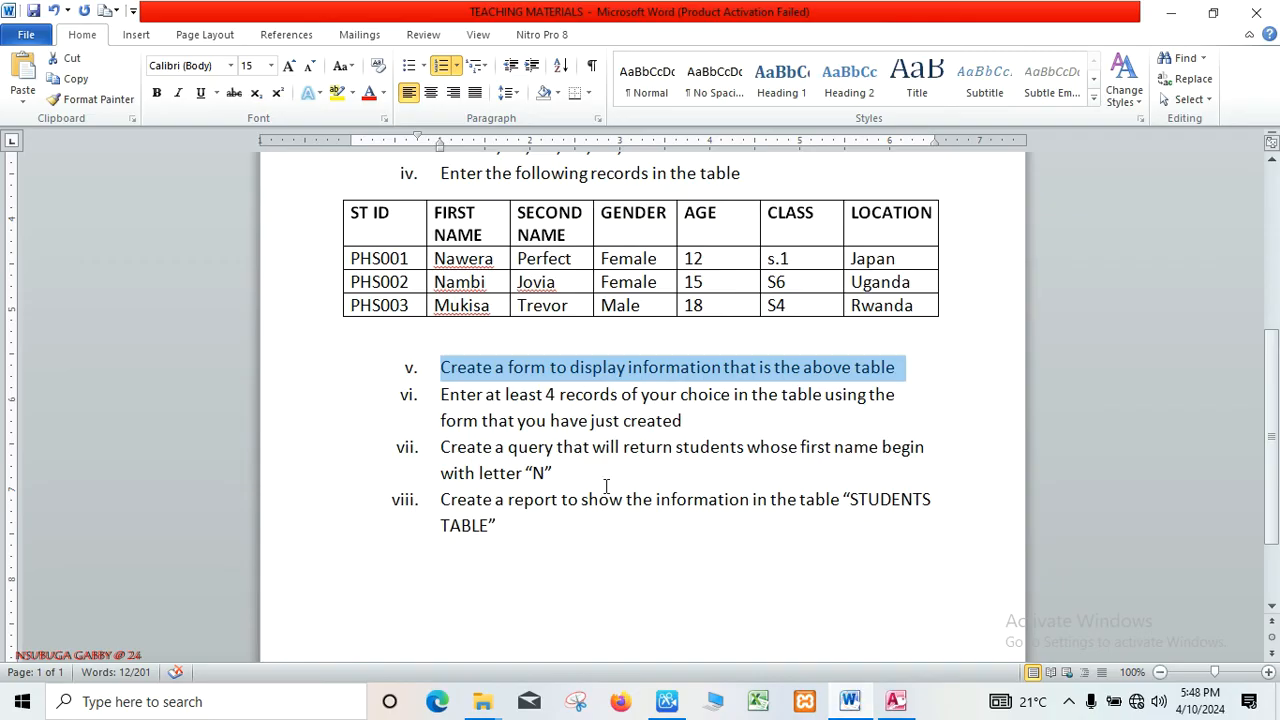
left_click(441, 397)
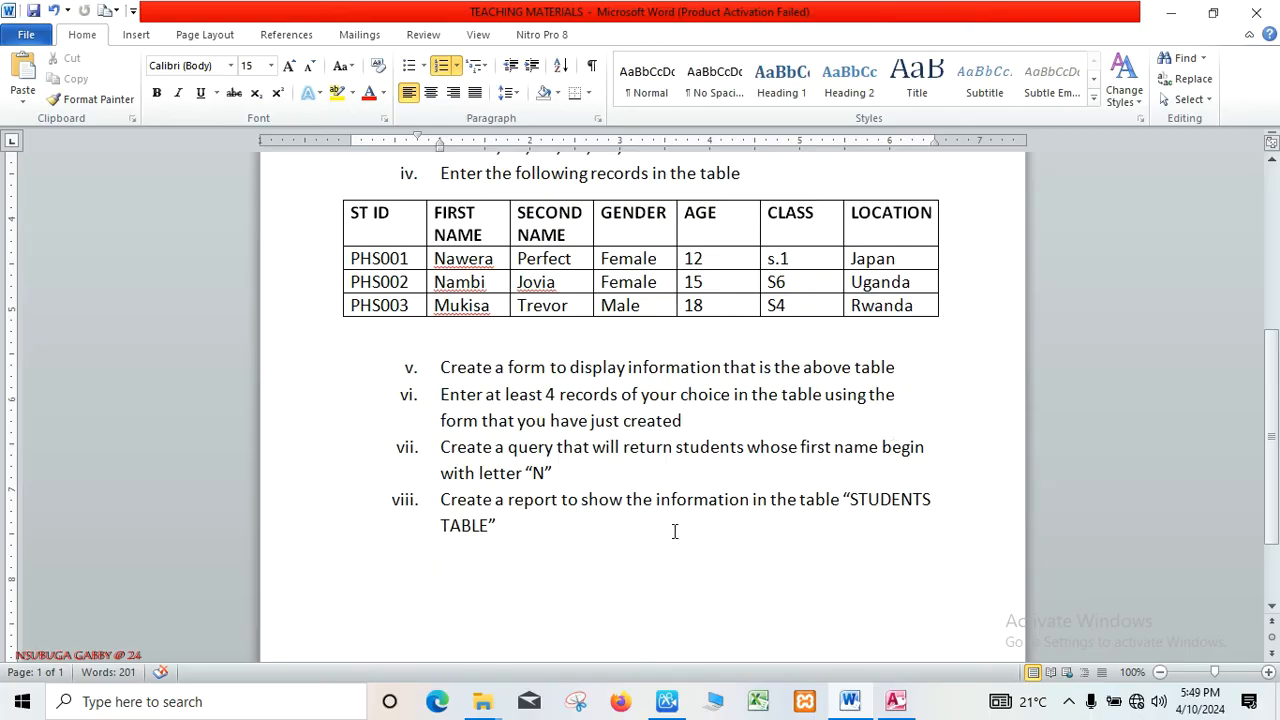
left_click(895, 701)
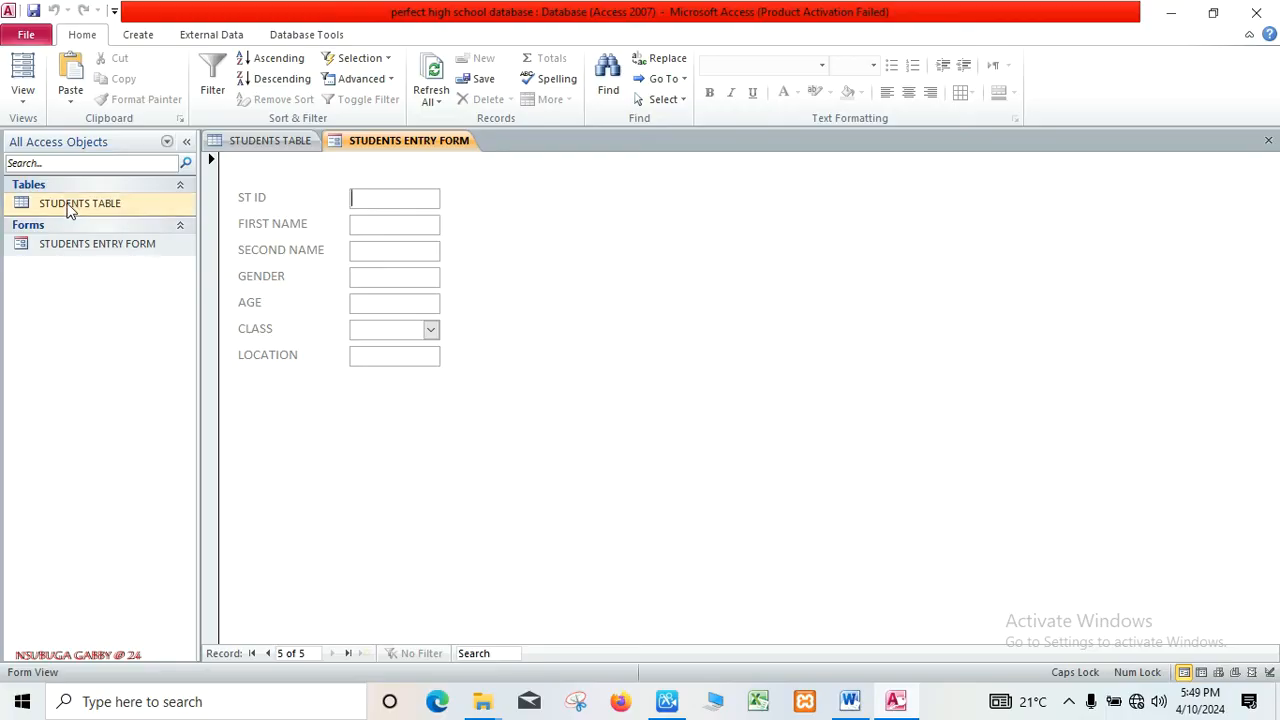
Create a new query in Design view with STUDENTS TABLE as its source
left_click(137, 36)
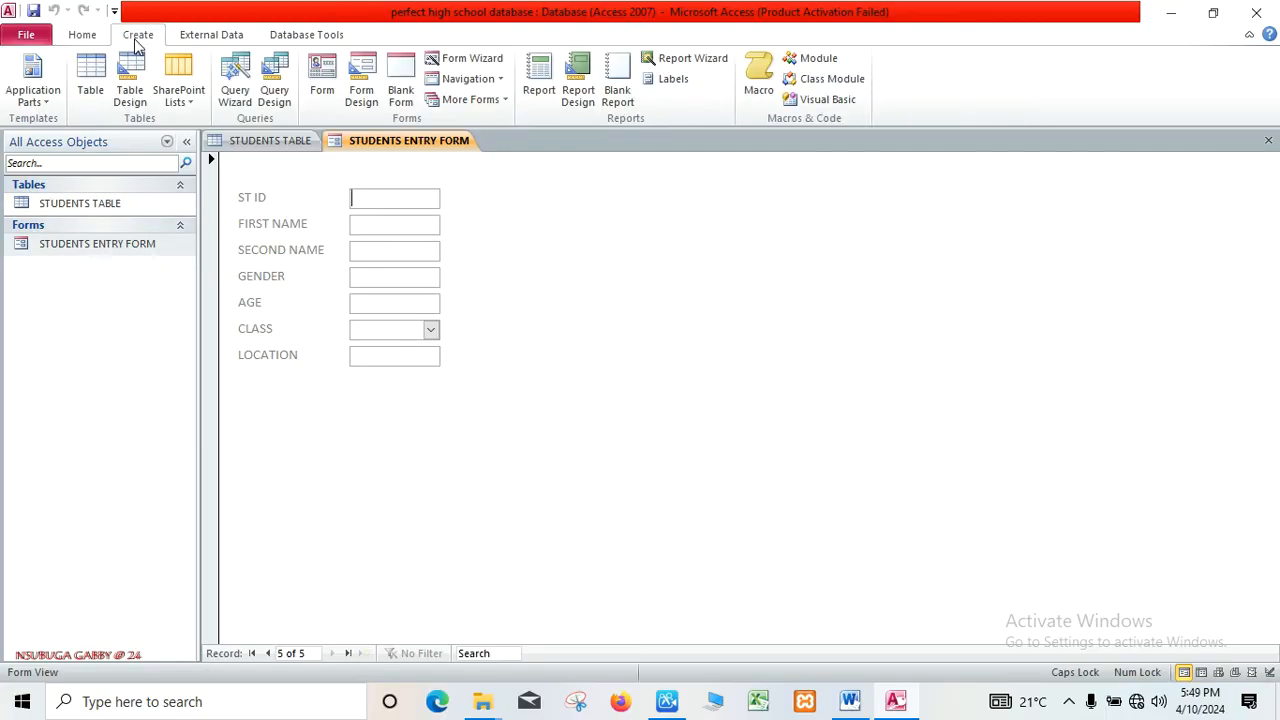
left_click(274, 70)
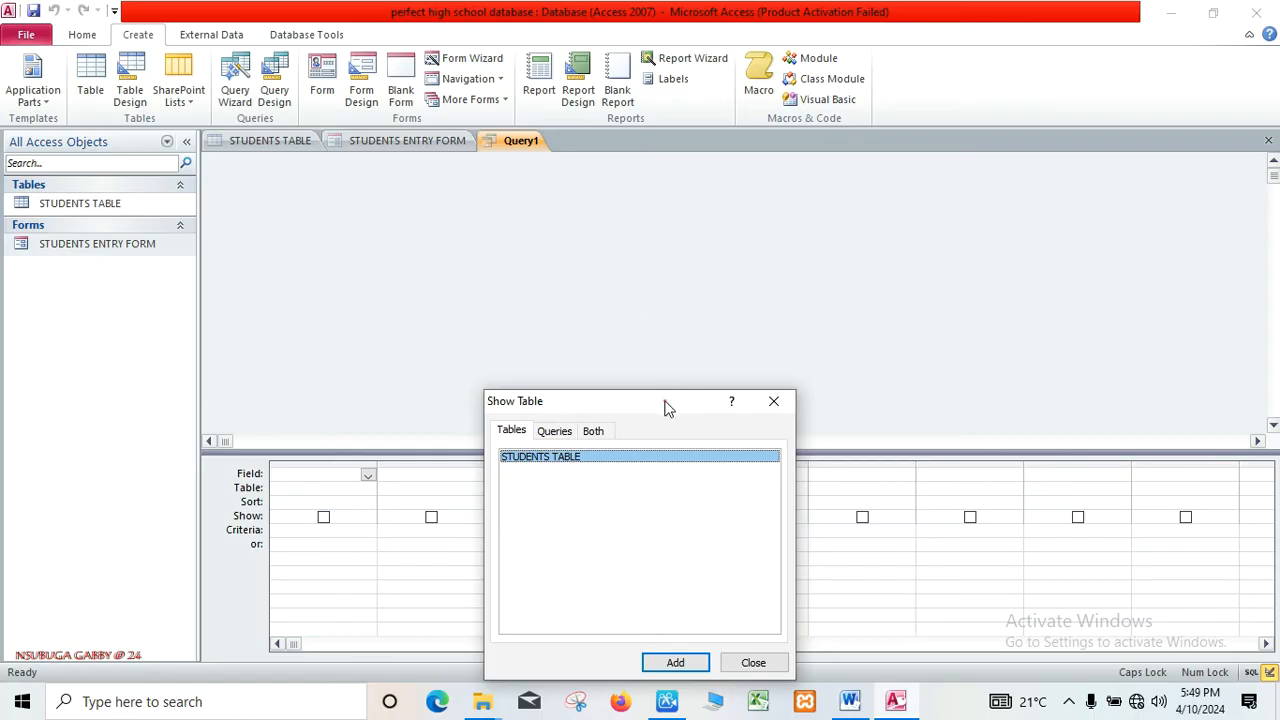
left_click_drag(667, 393, 813, 318)
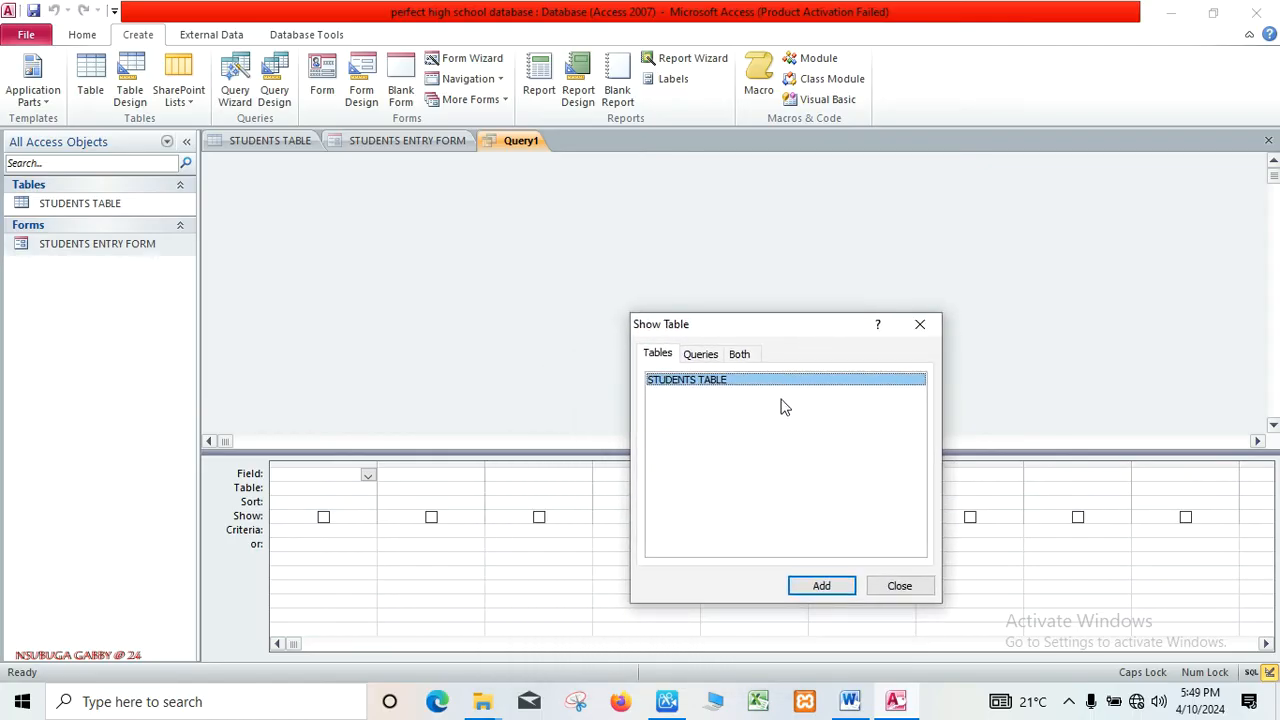
left_click(832, 590)
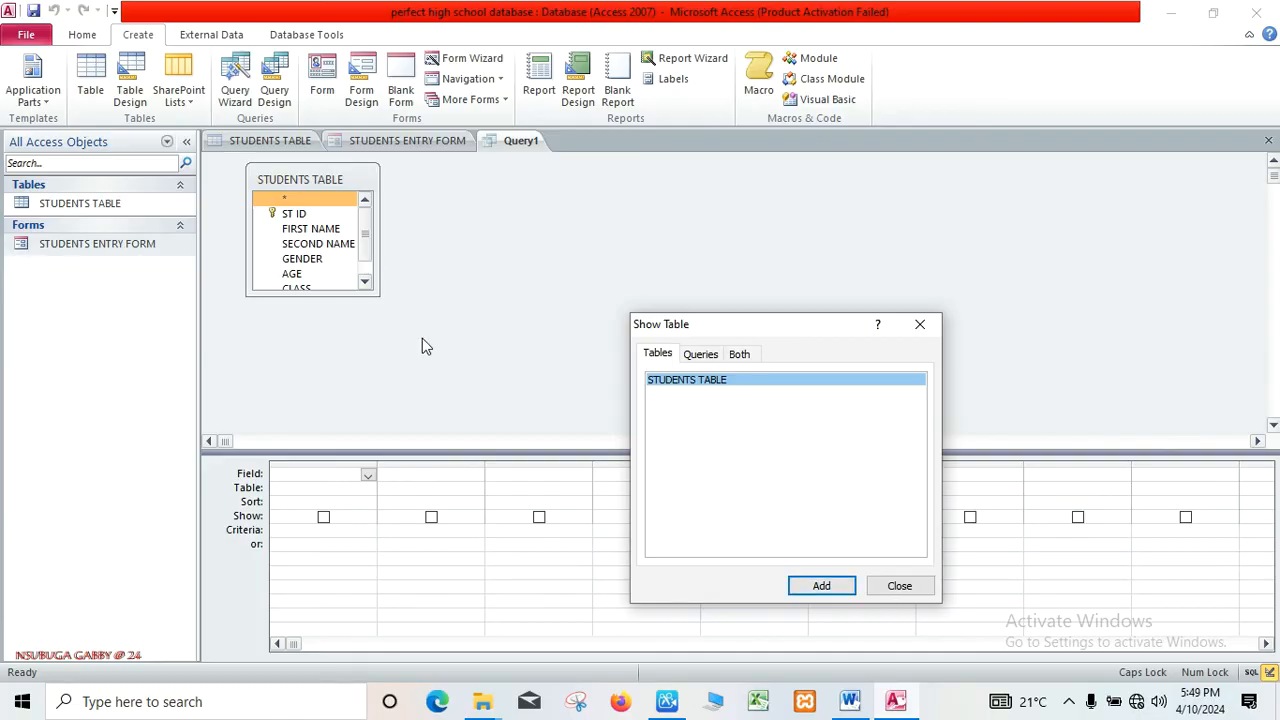
left_click(895, 582)
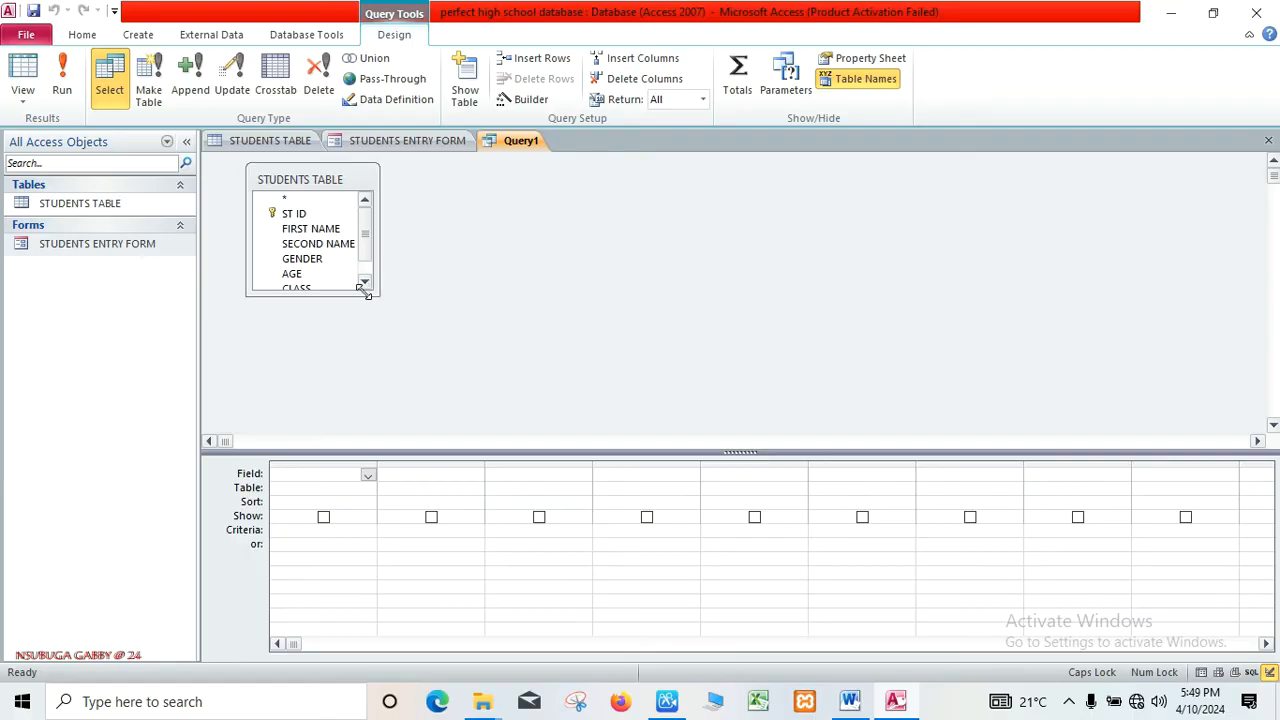
Enlarge the STUDENTS TABLE field box and add all fields from ST ID to LOCATION to the query grid
left_click_drag(378, 294, 406, 320)
left_click(284, 214)
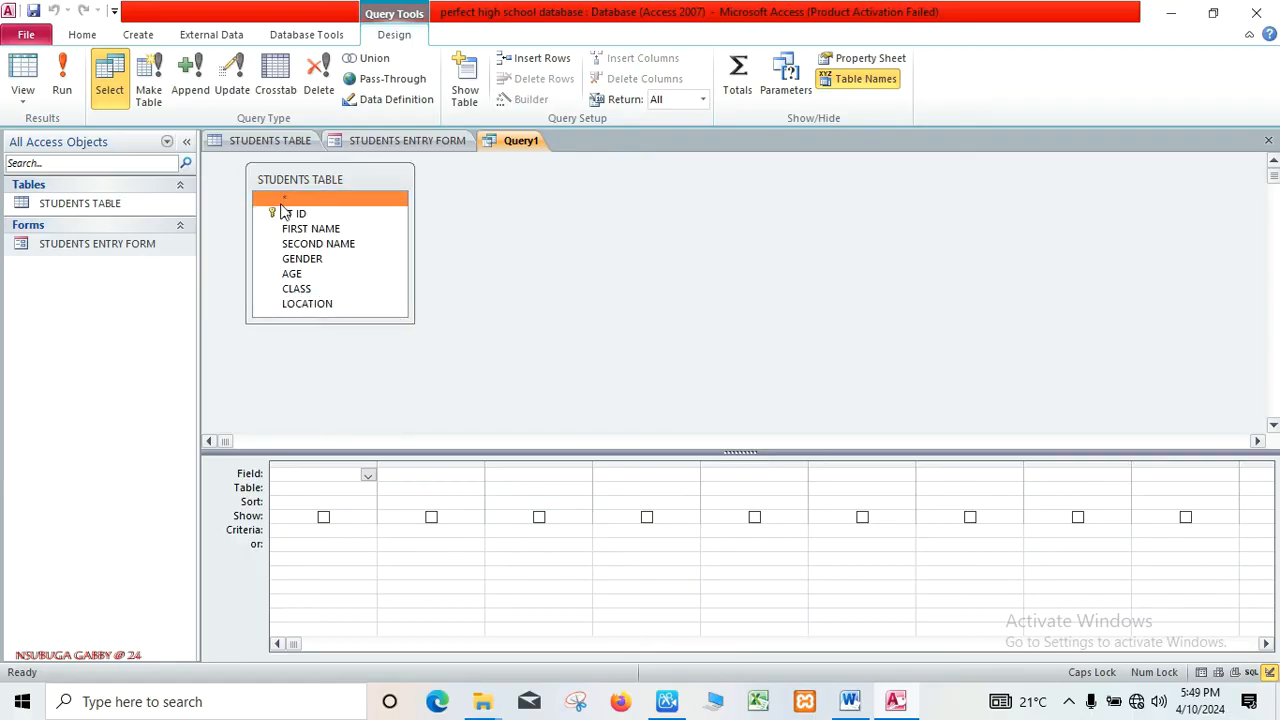
key("shift+End")
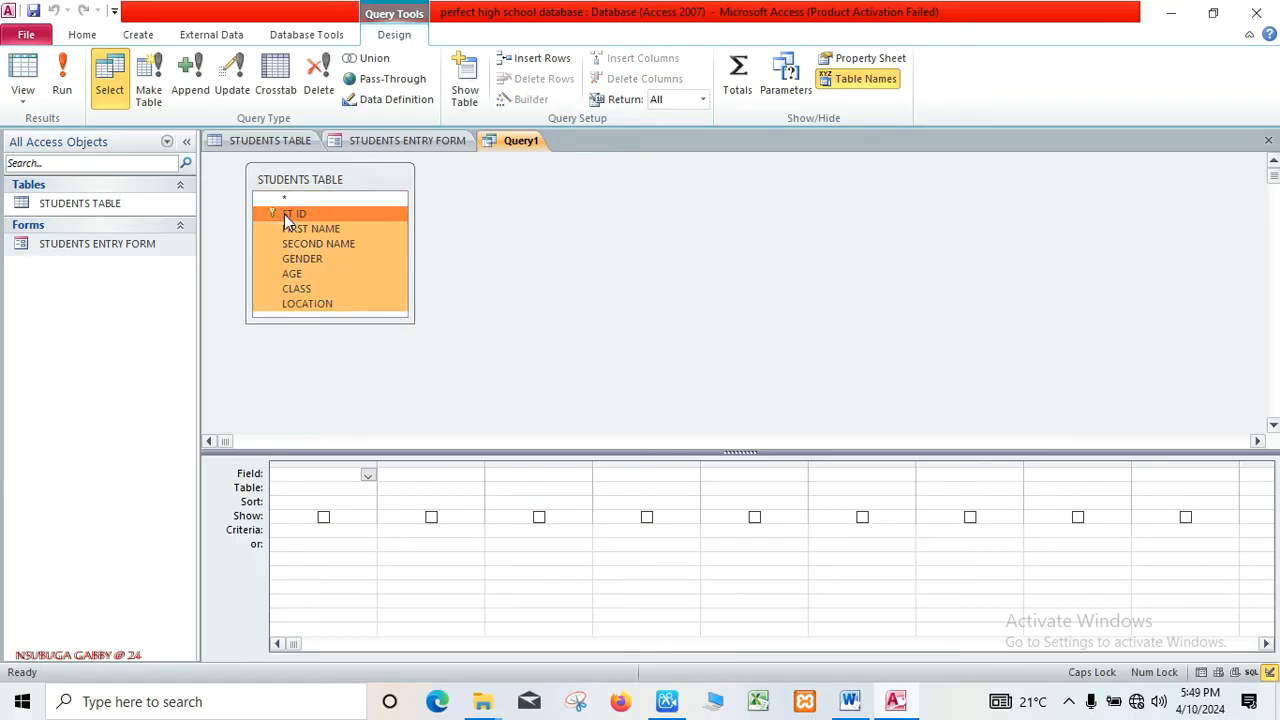
left_click_drag(293, 222, 356, 490)
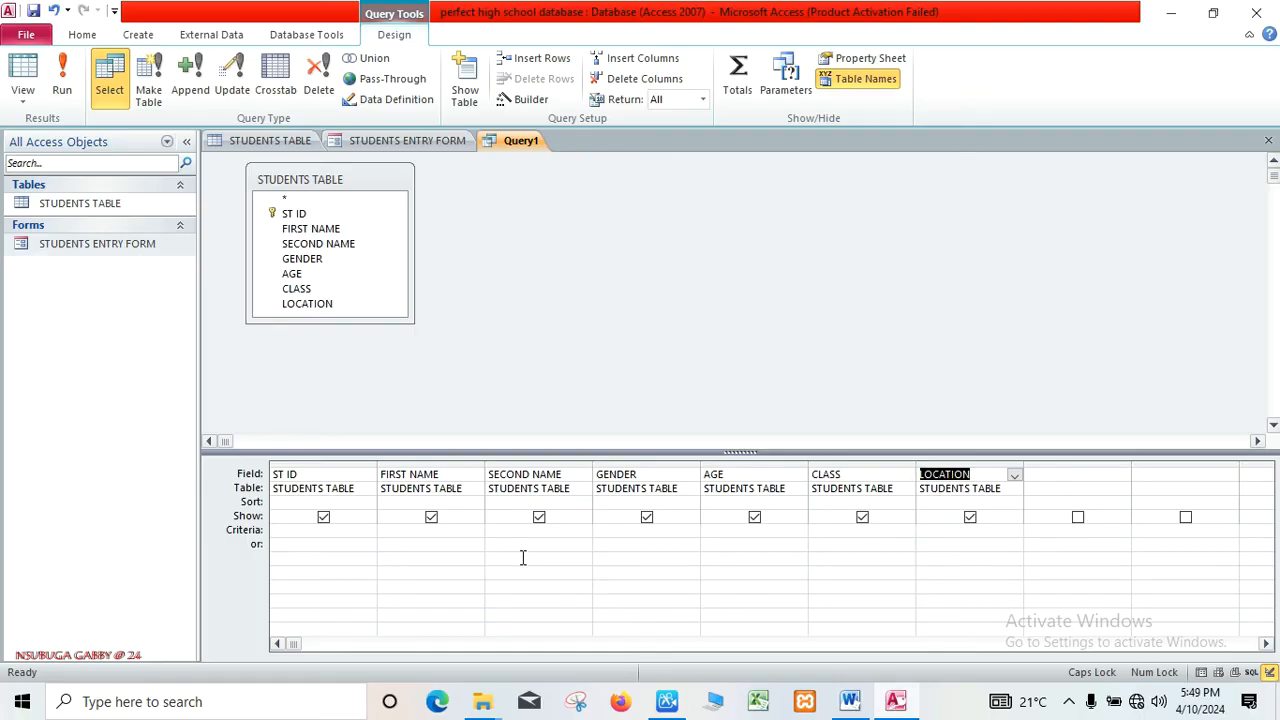
Set the FIRST NAME criteria of the query to N*
left_click(417, 535)
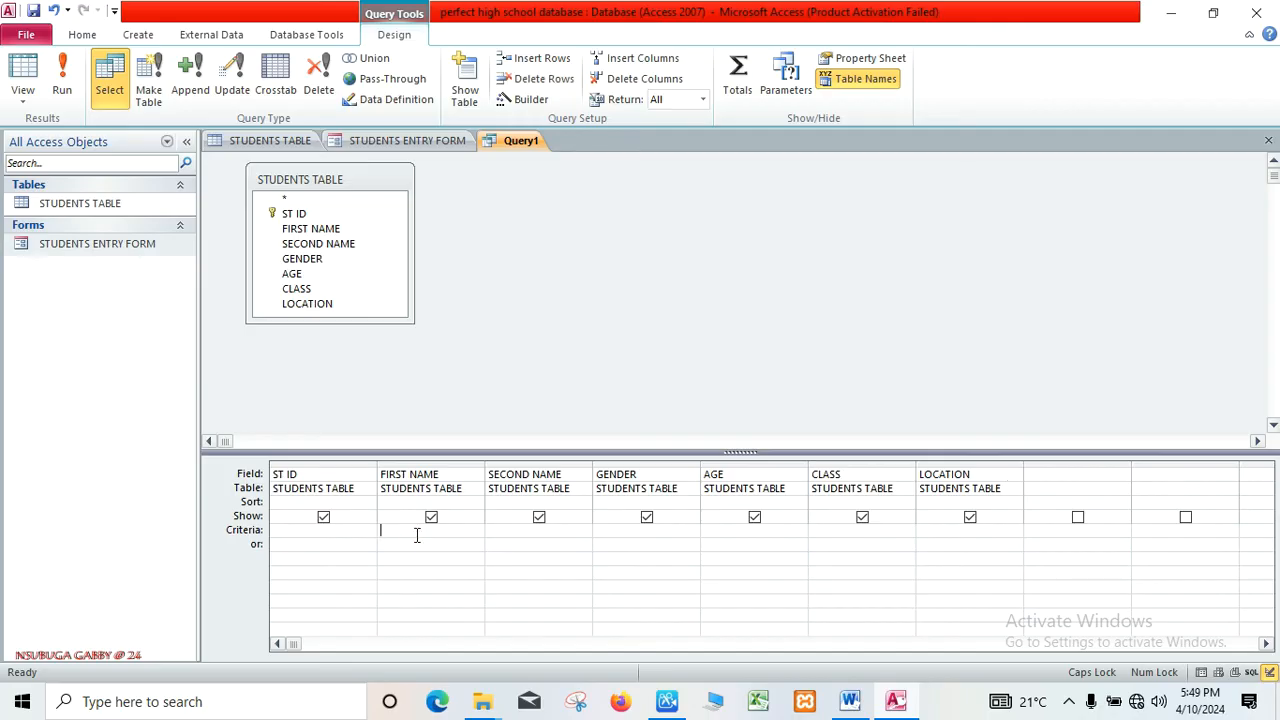
type("N")
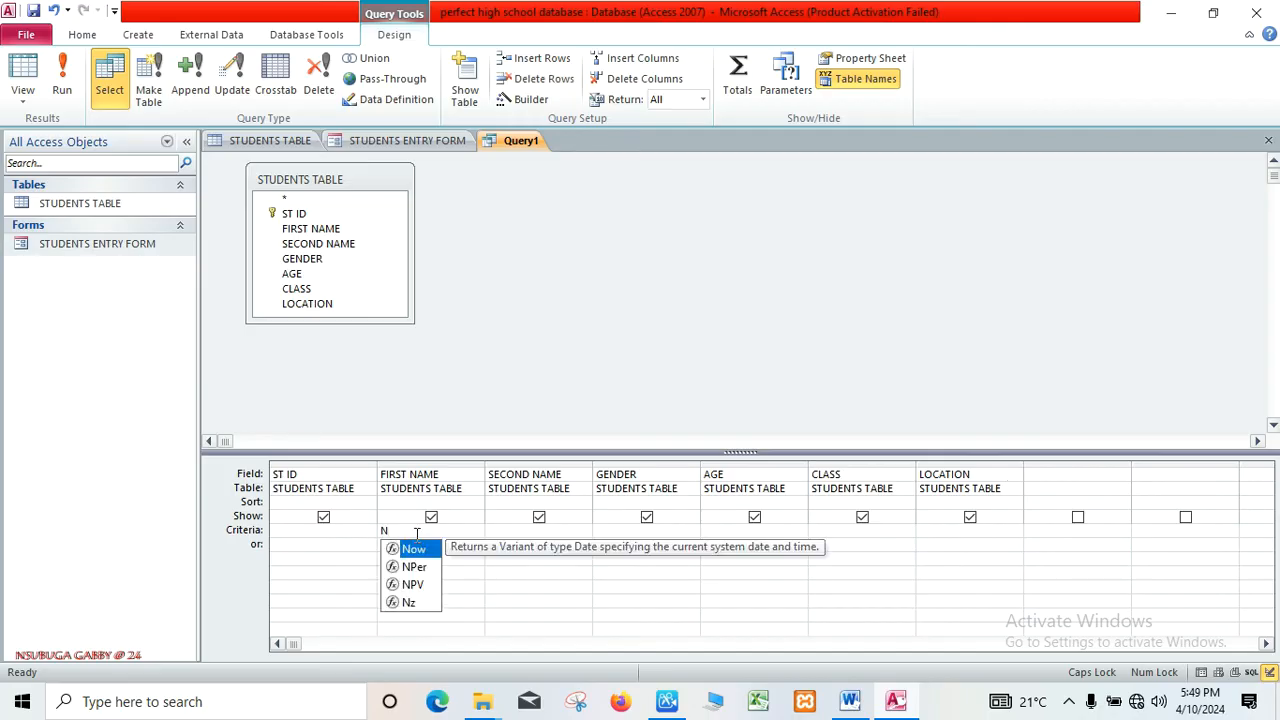
type("*")
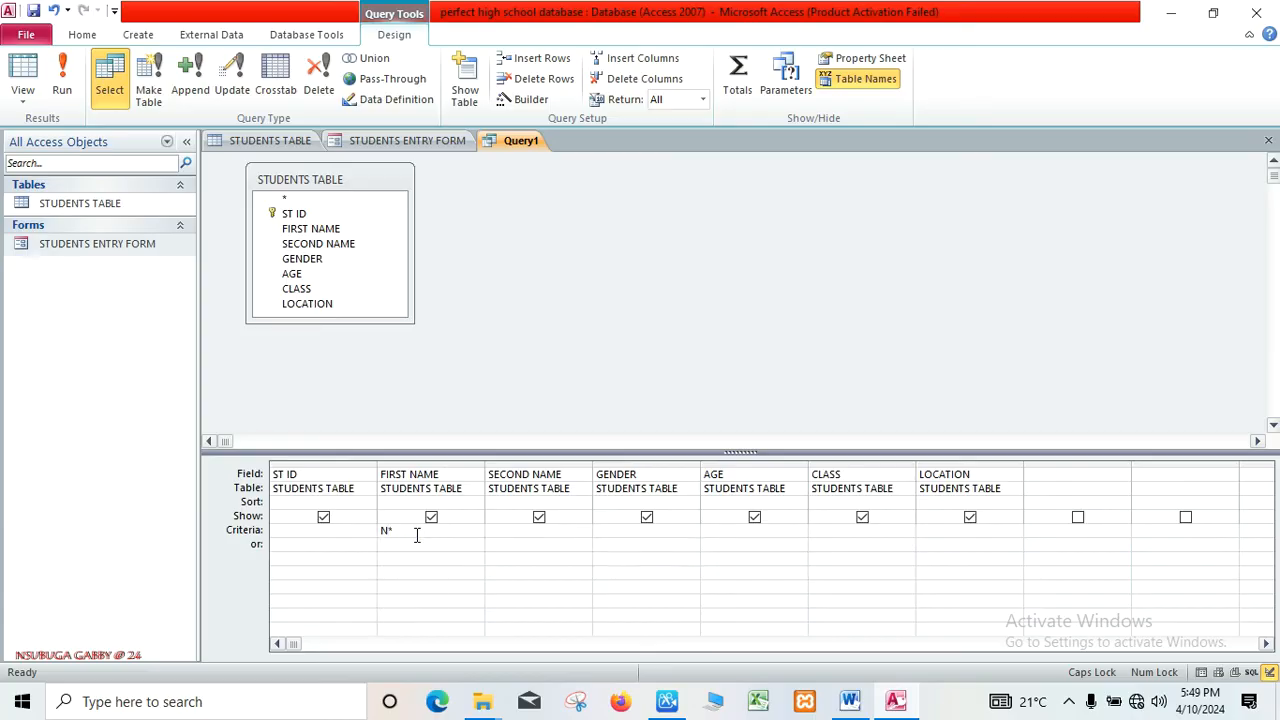
left_click(612, 387)
Close the query design, saving it as N STUDENTS, and open the saved query to view its results
left_click(1268, 141)
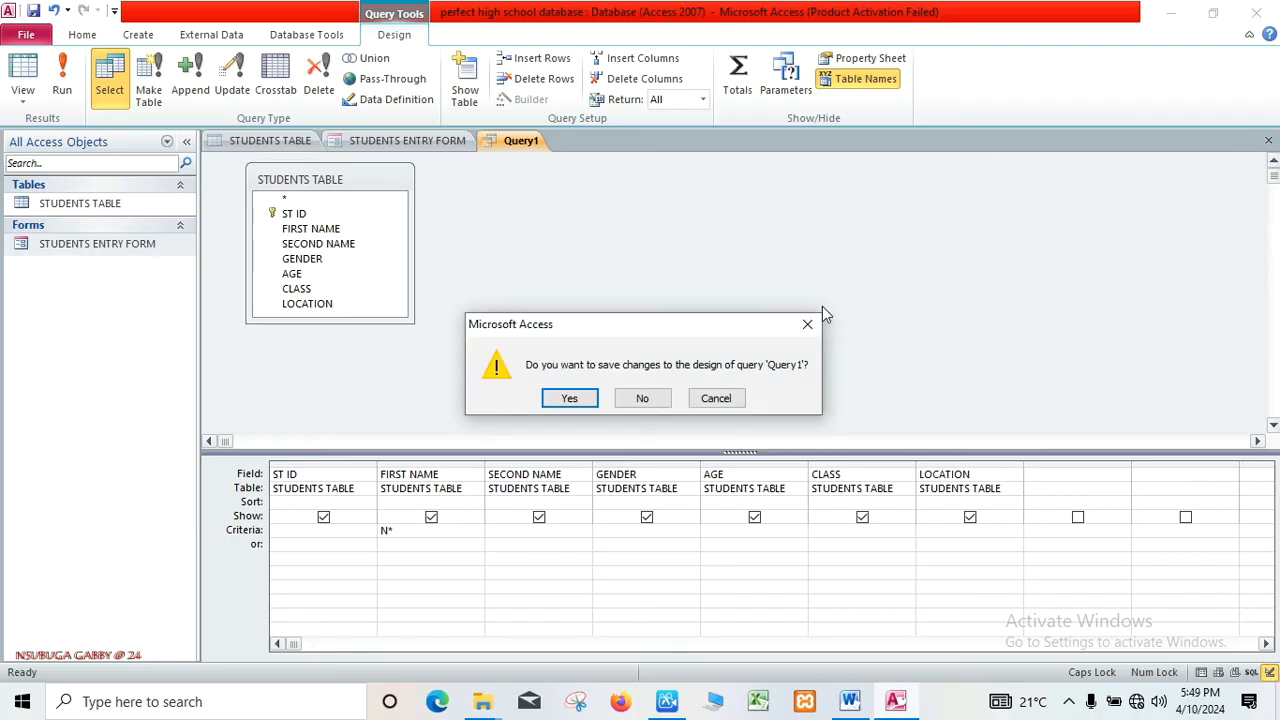
left_click(580, 396)
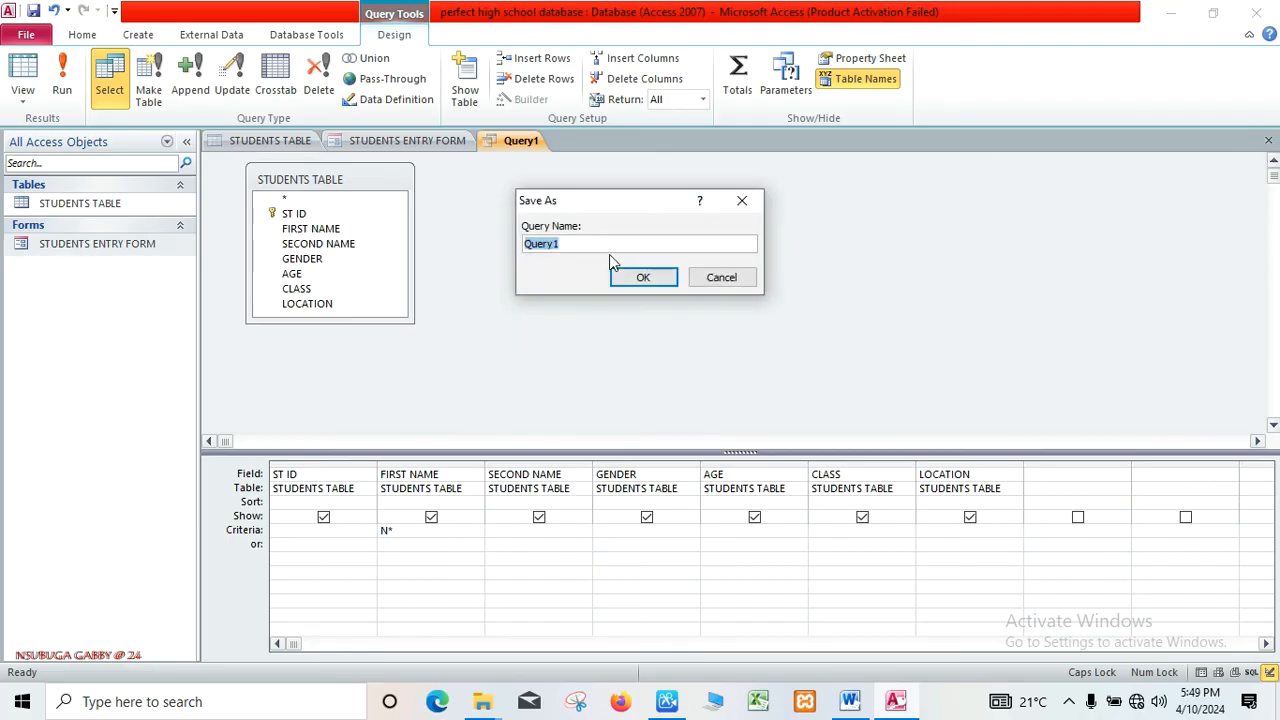
key("BackSpace")
left_click(643, 278)
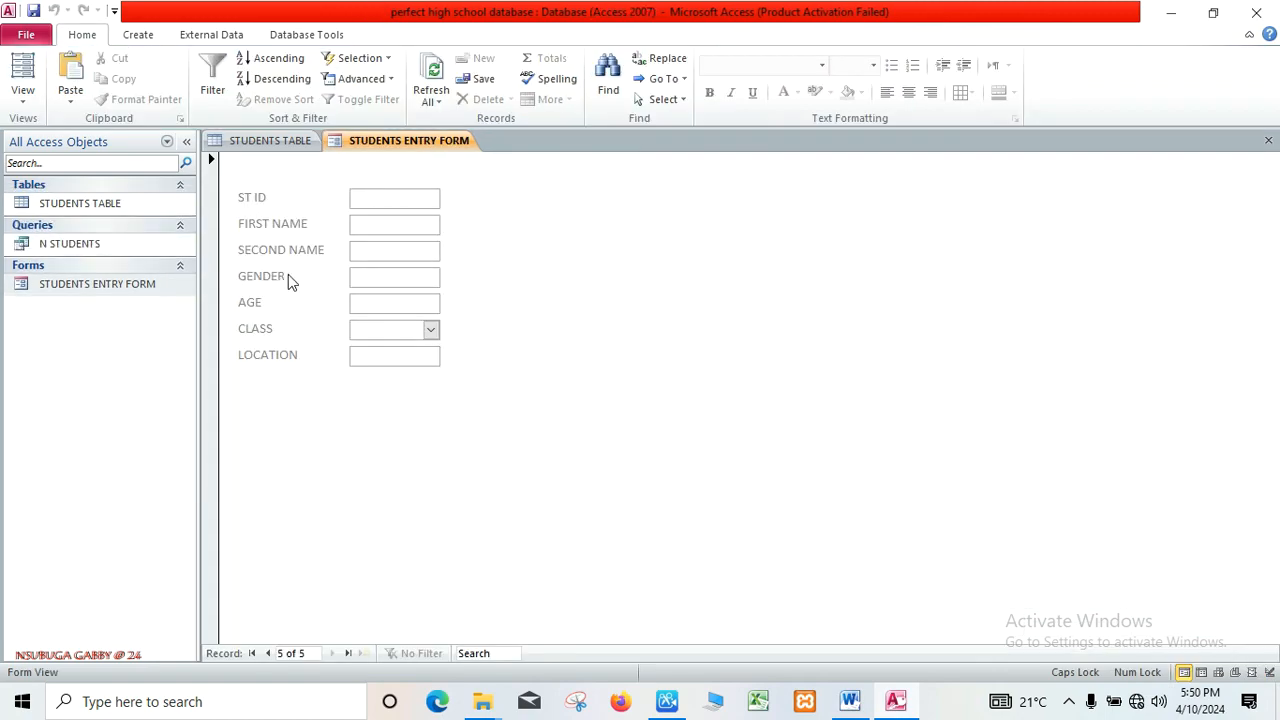
double_click(97, 245)
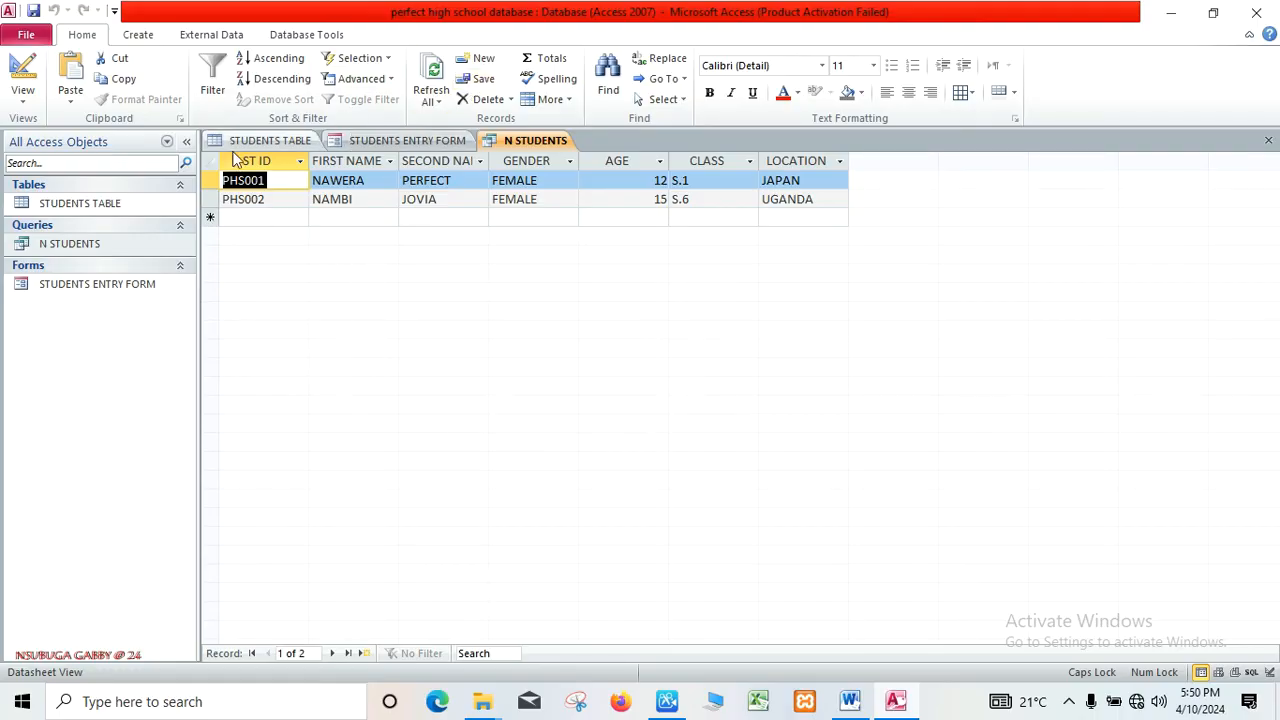
Check the report task in the Word document, and create a new blank report in Design view in Access
left_click(850, 703)
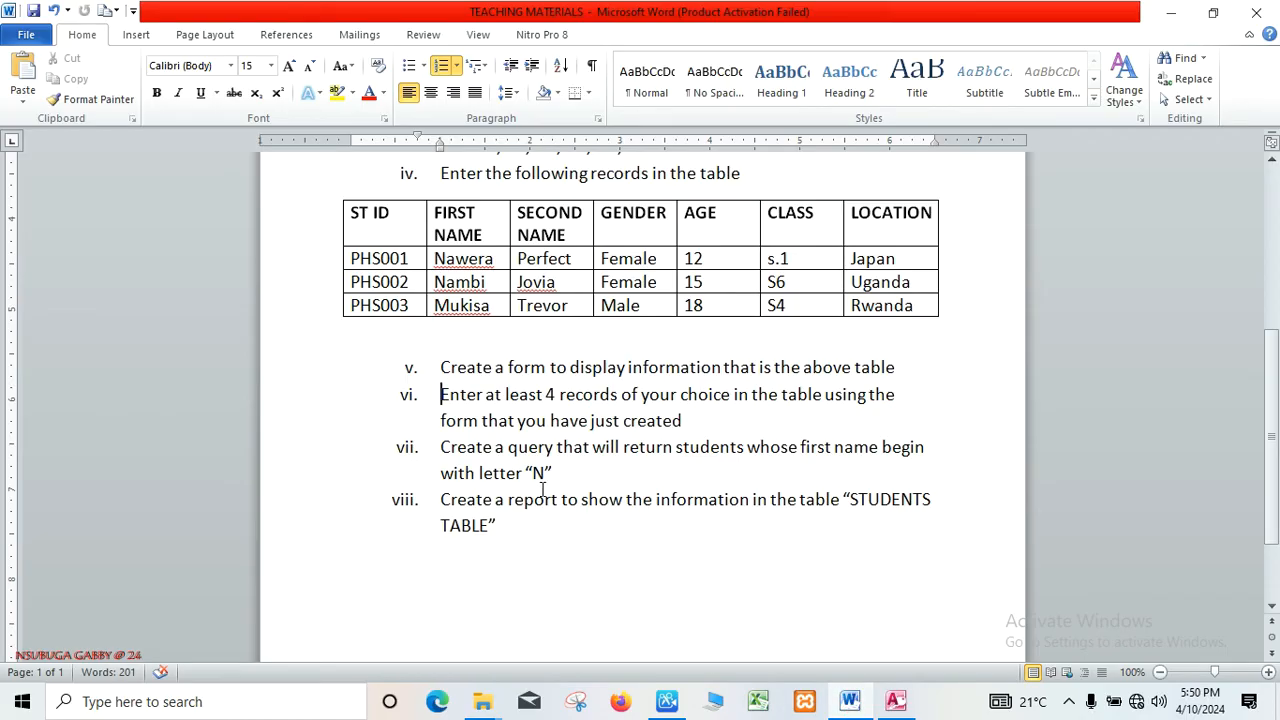
left_click(895, 703)
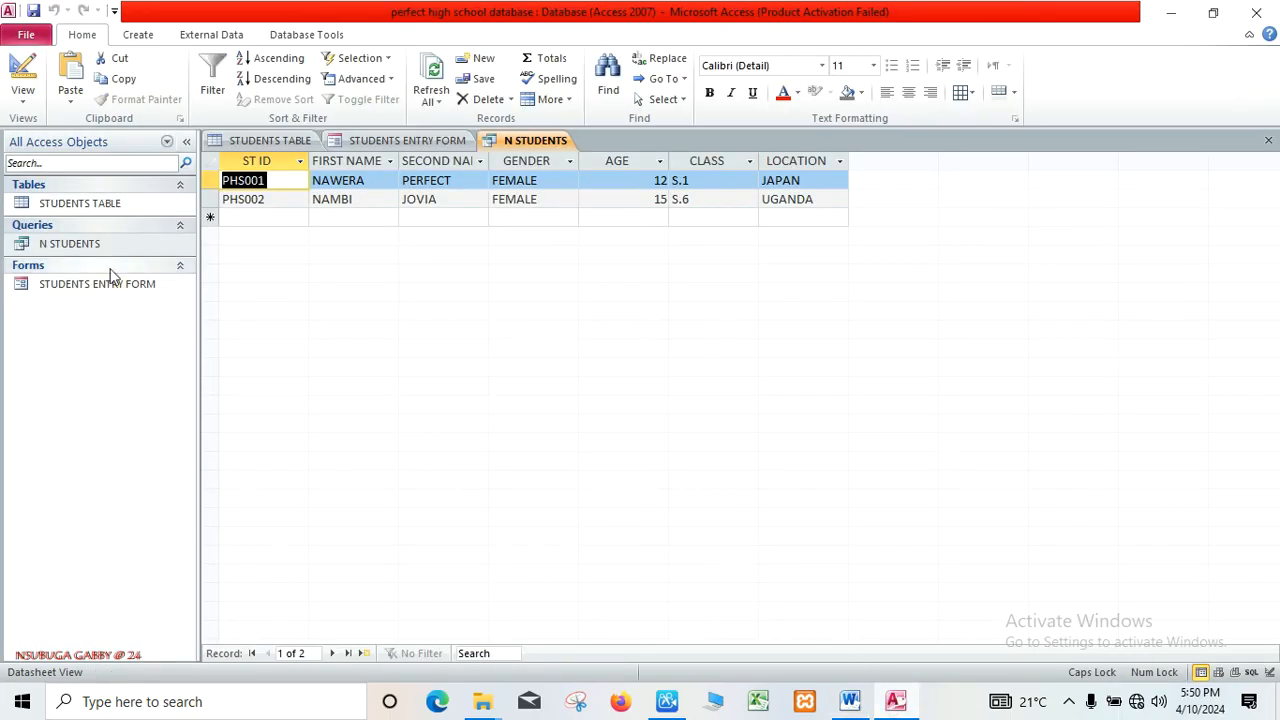
left_click(136, 40)
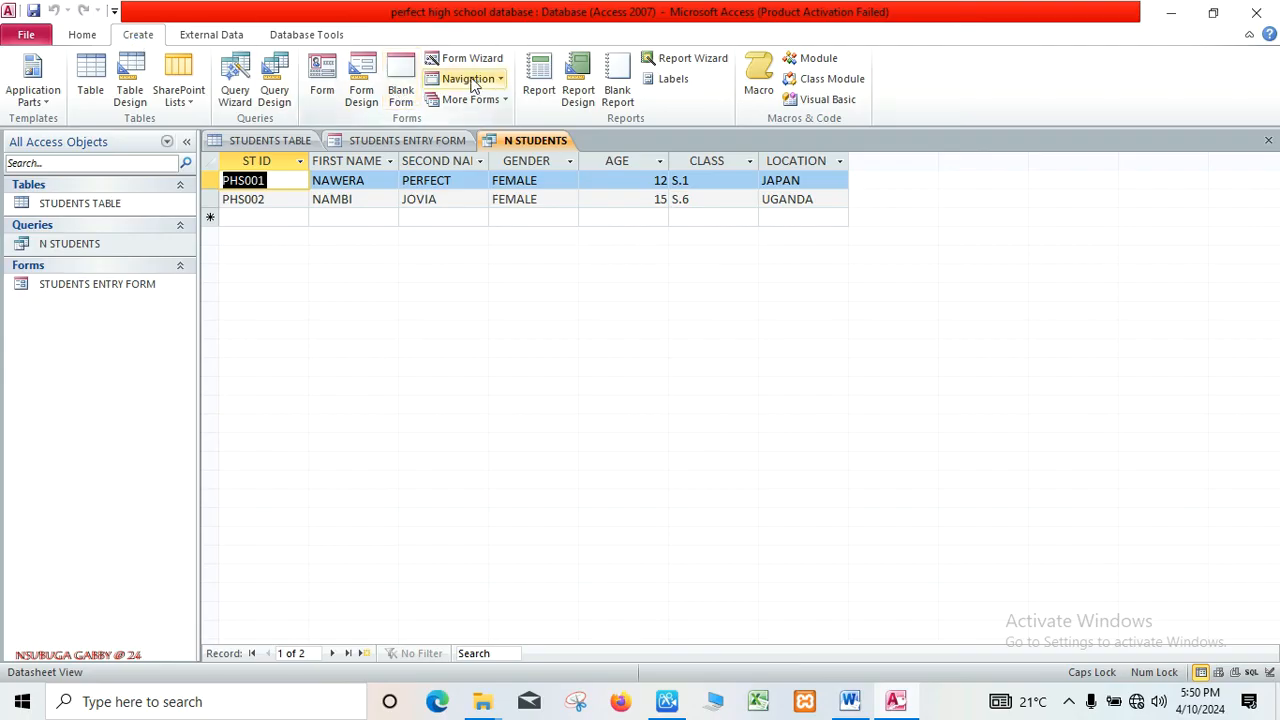
left_click(580, 86)
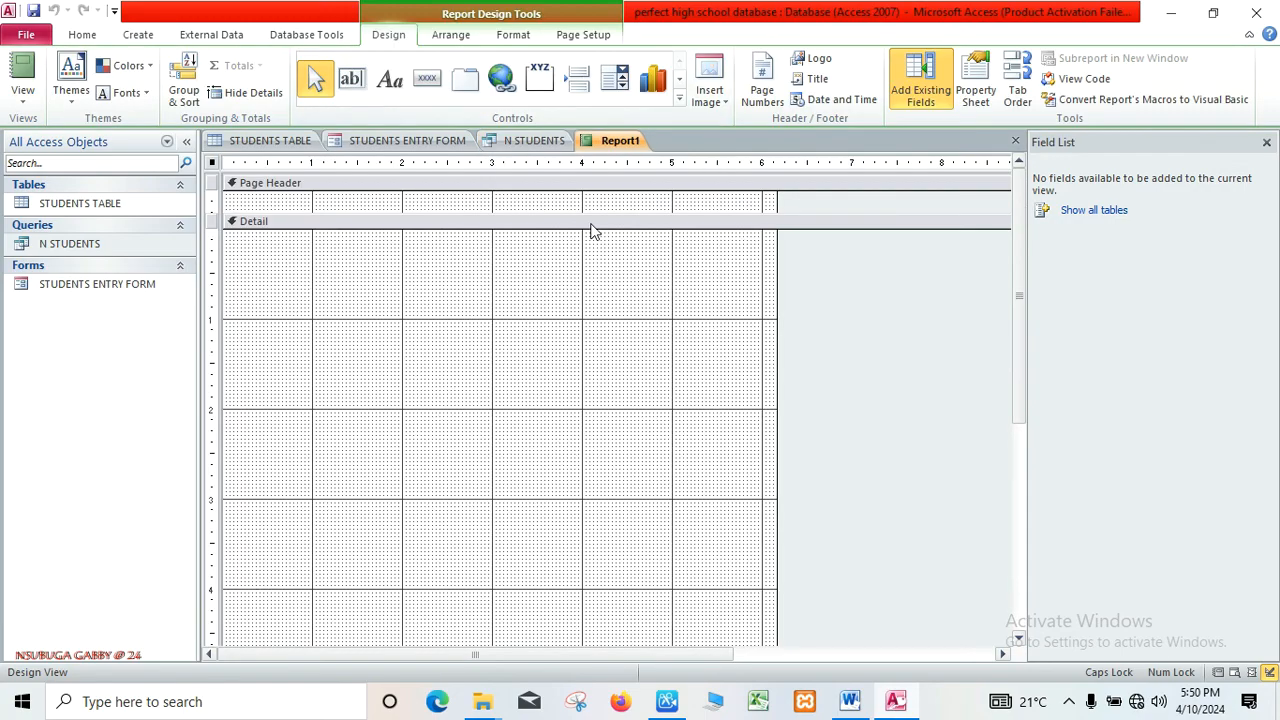
Display all tables available to the report and expand STUDENTS TABLE to list its fields
left_click(925, 90)
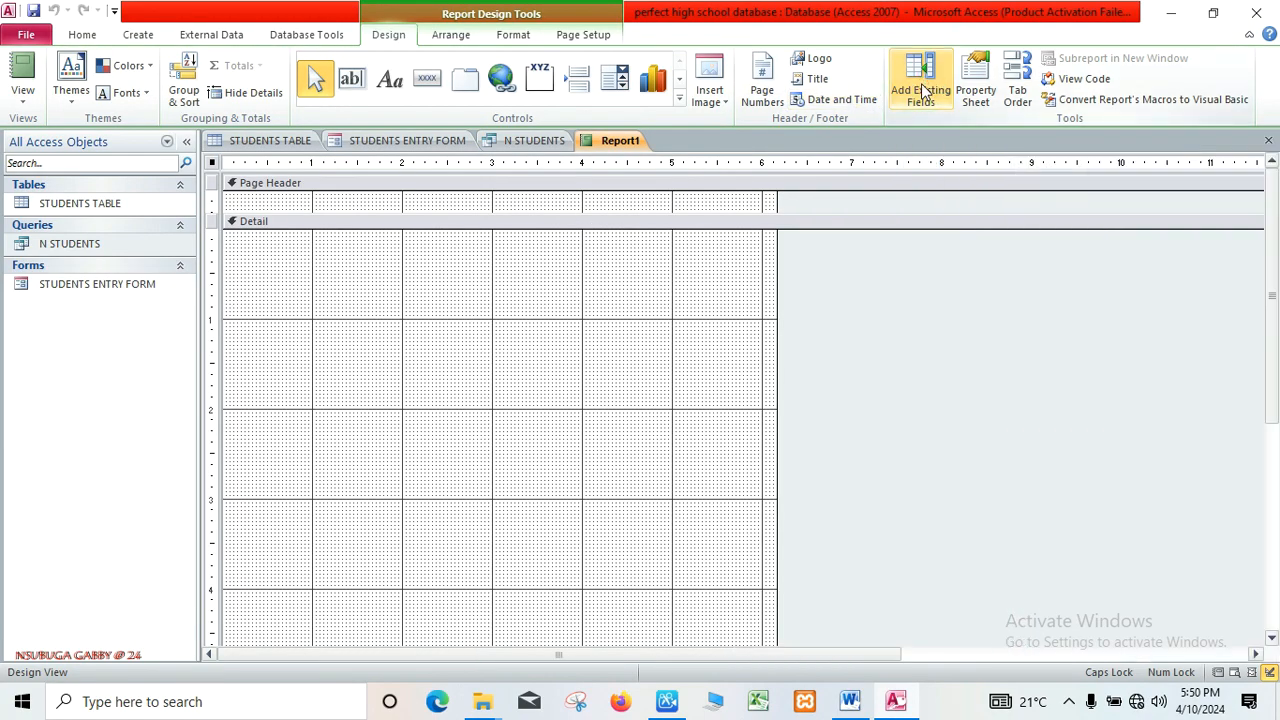
left_click(925, 90)
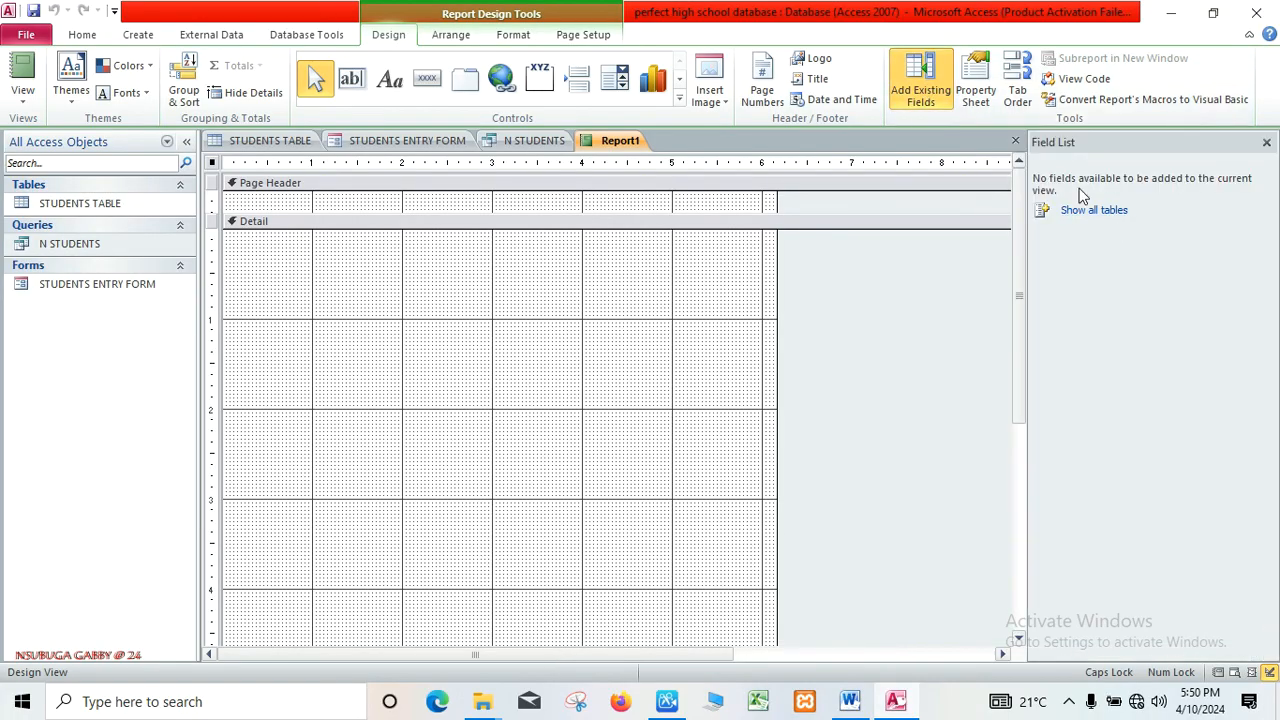
left_click(1094, 211)
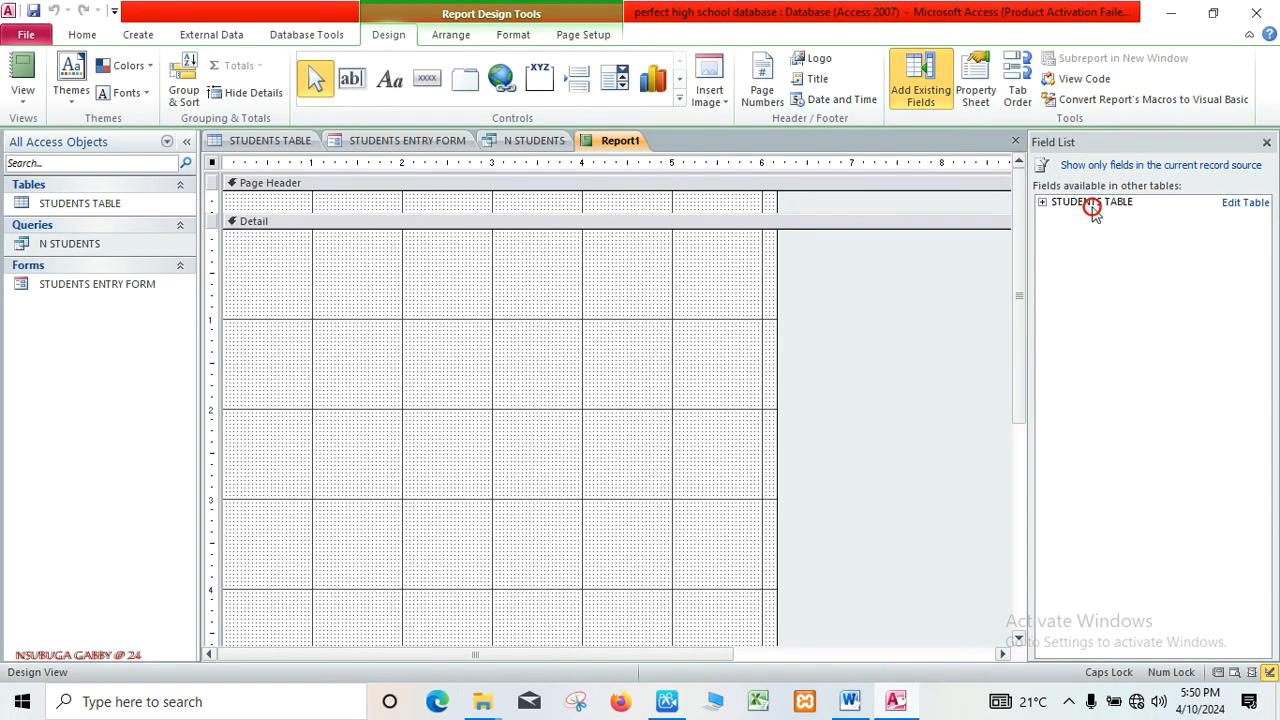
left_click(1094, 204)
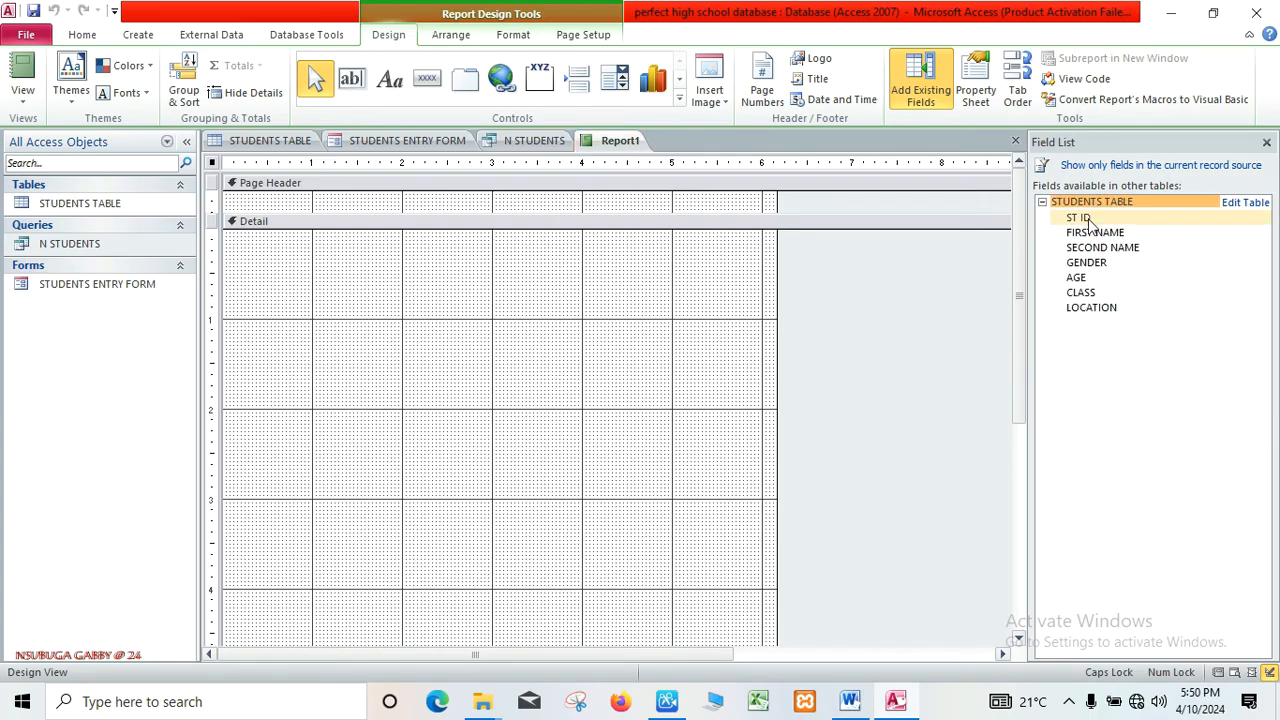
Add the ST ID, FIRST NAME, SECOND NAME, GENDER, AGE, CLASS and LOCATION fields to the report's Detail section
double_click(1089, 220)
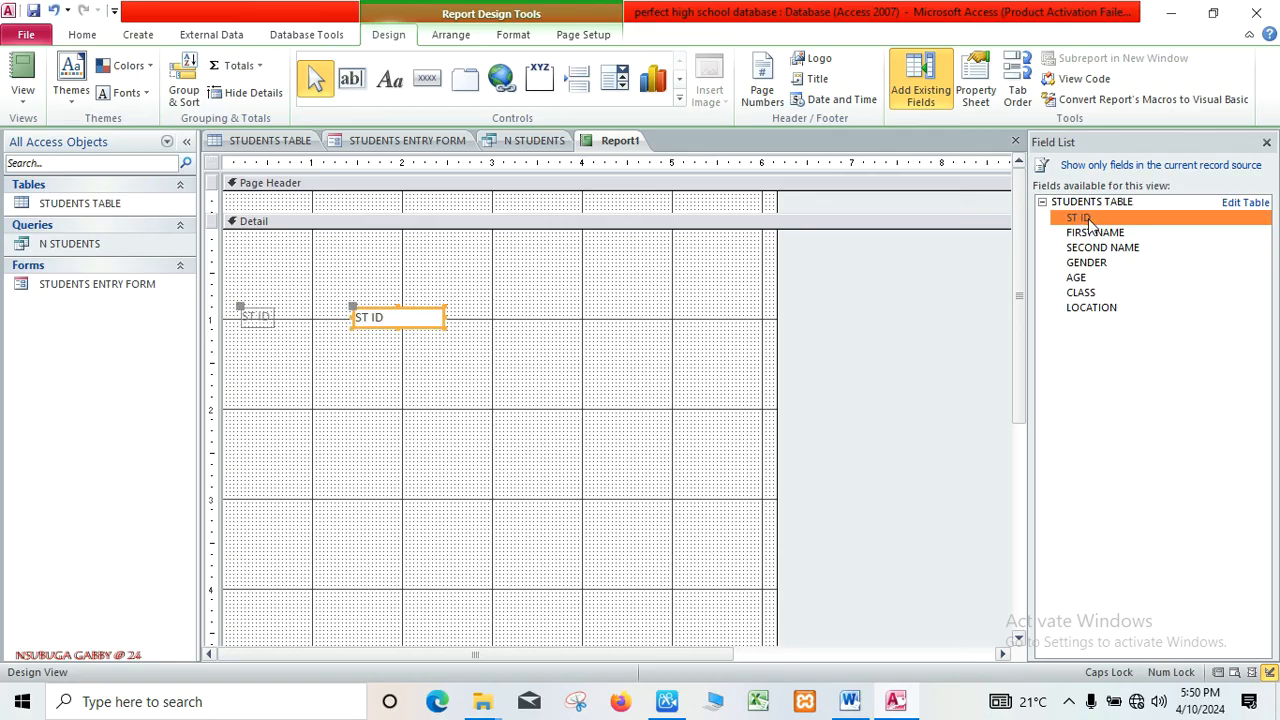
double_click(1110, 232)
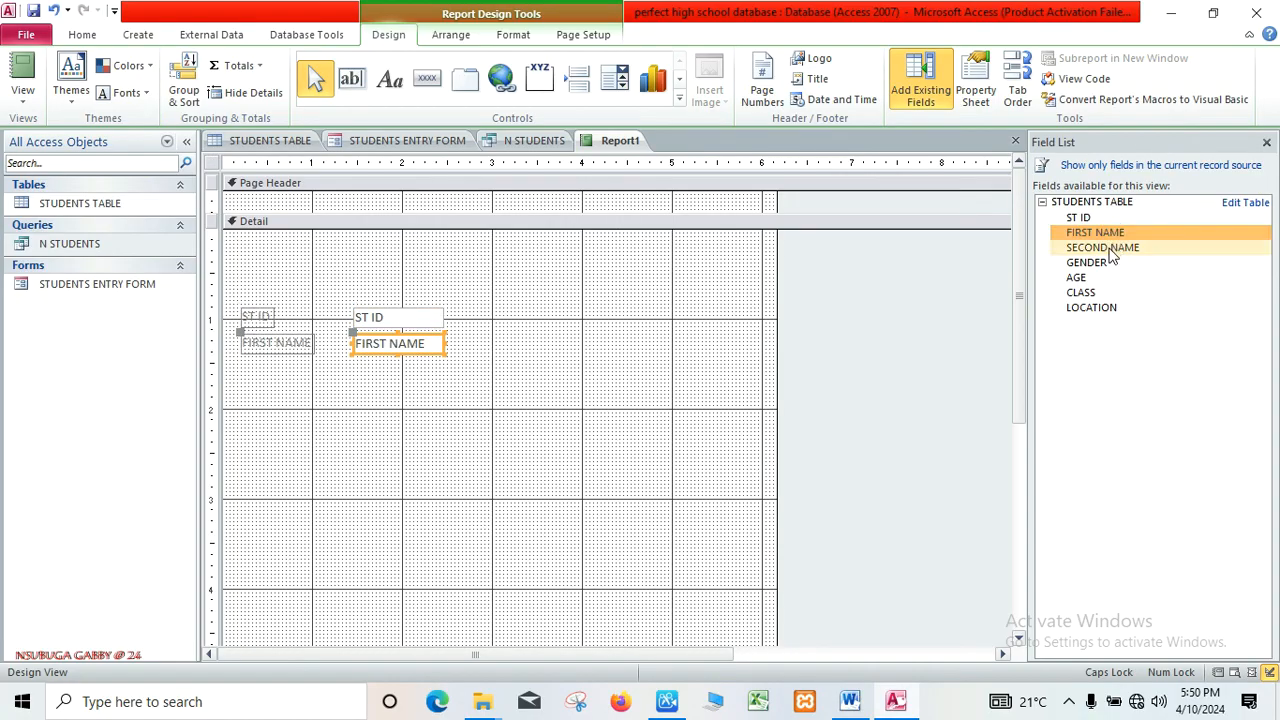
double_click(1108, 248)
double_click(1104, 262)
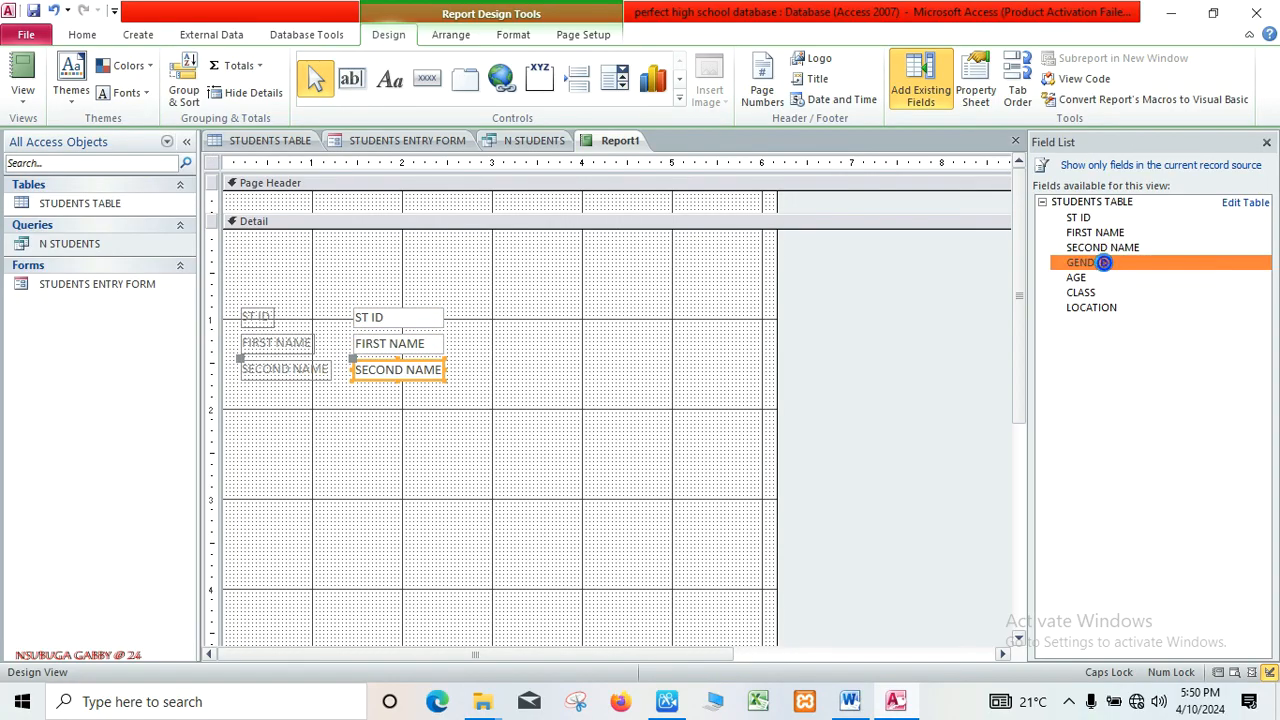
double_click(1083, 277)
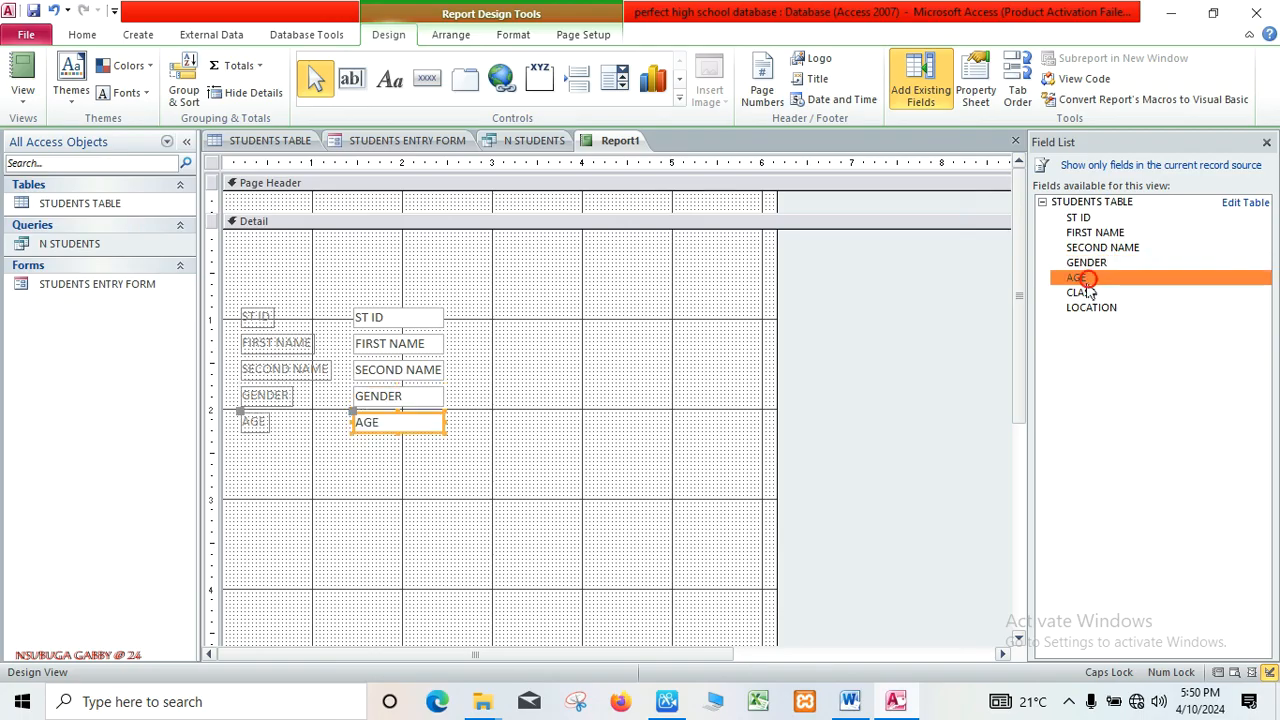
double_click(1084, 292)
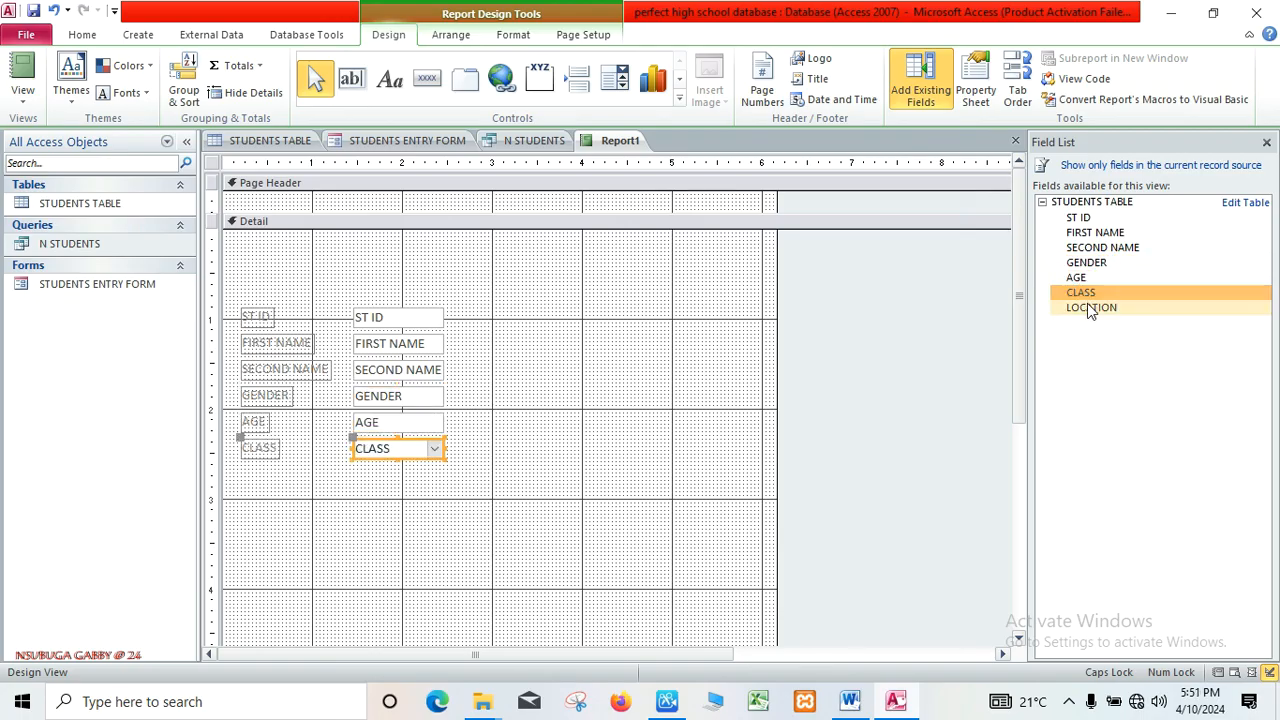
double_click(1089, 307)
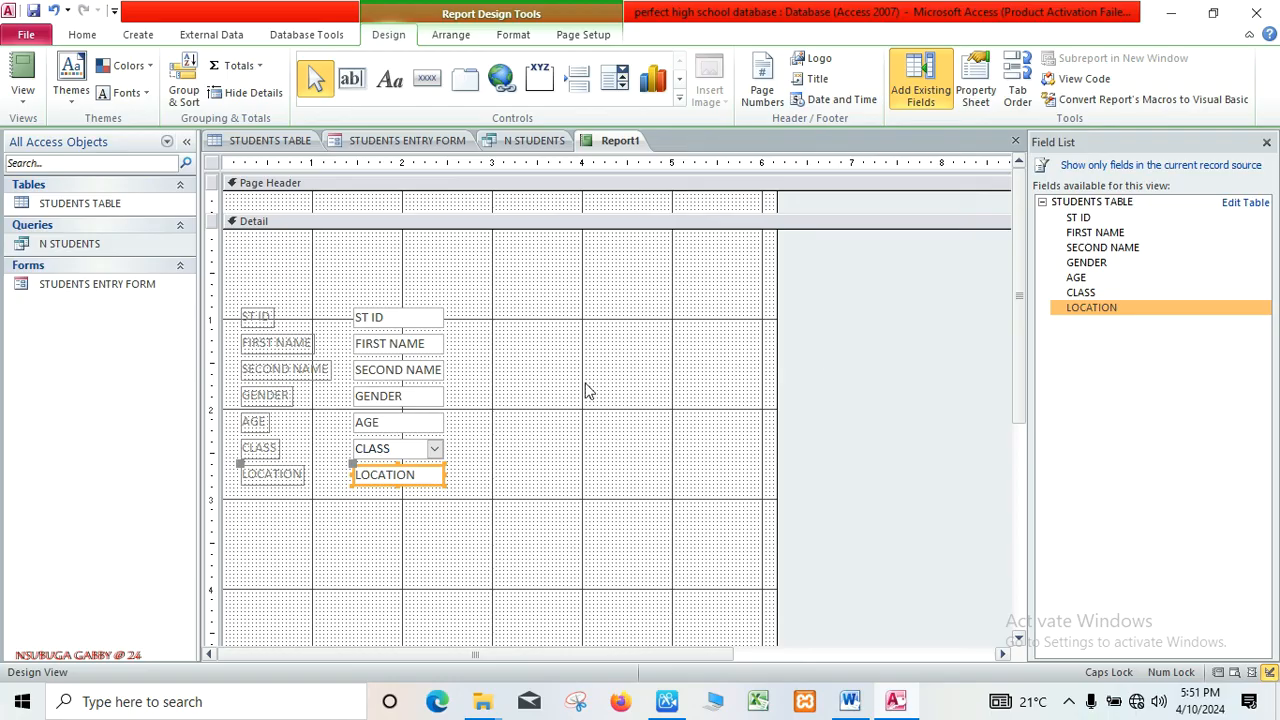
left_click(560, 437)
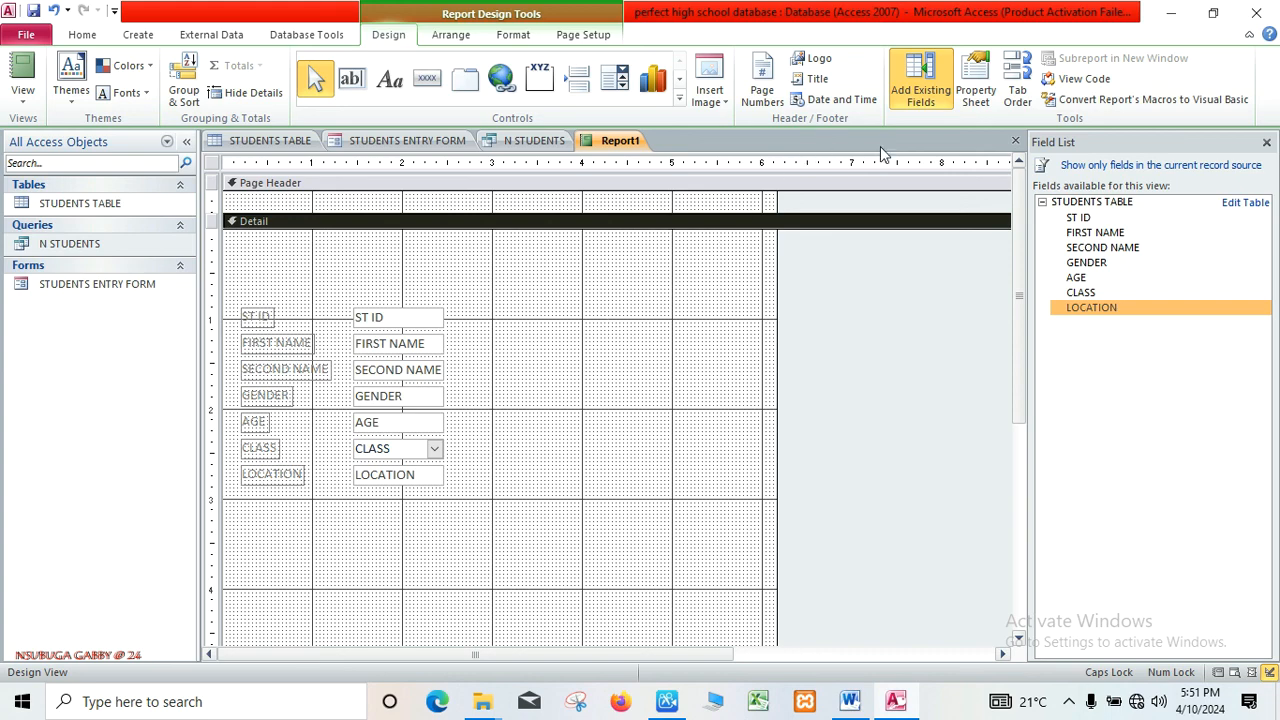
Close the report design, saving it as STUDENTS REPORT, and open the saved report to view its records
left_click(1014, 144)
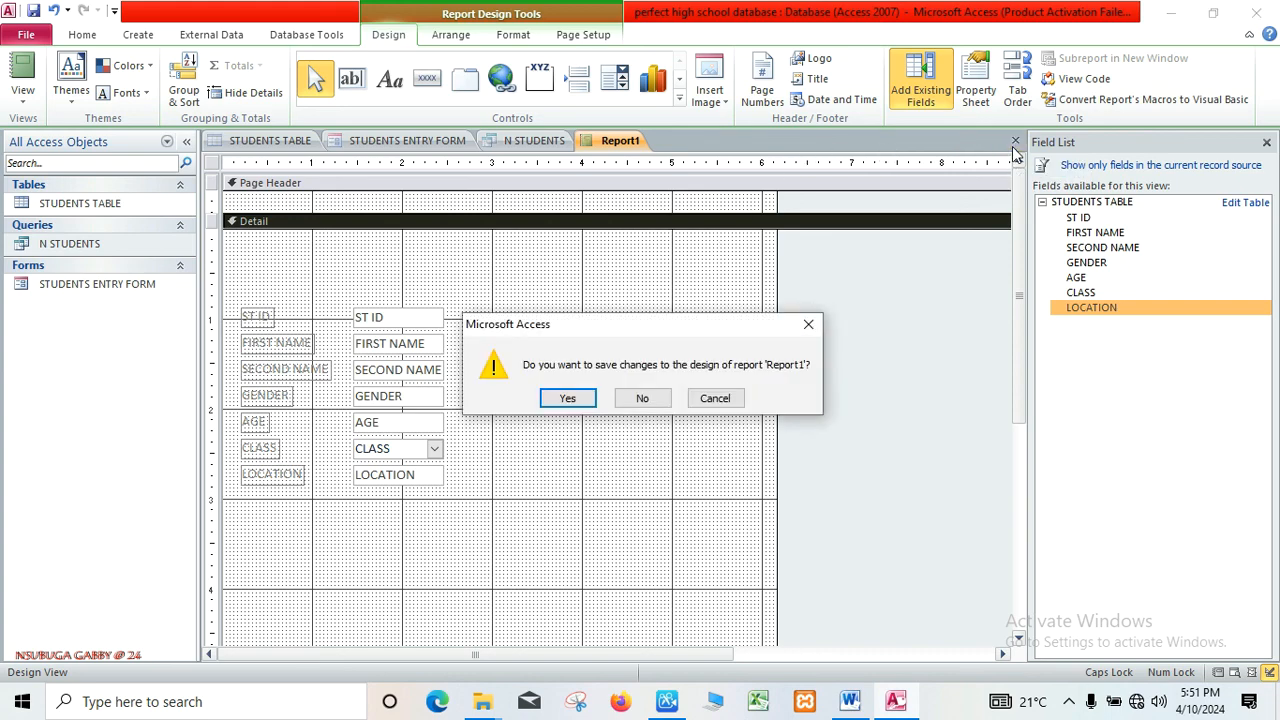
left_click(568, 398)
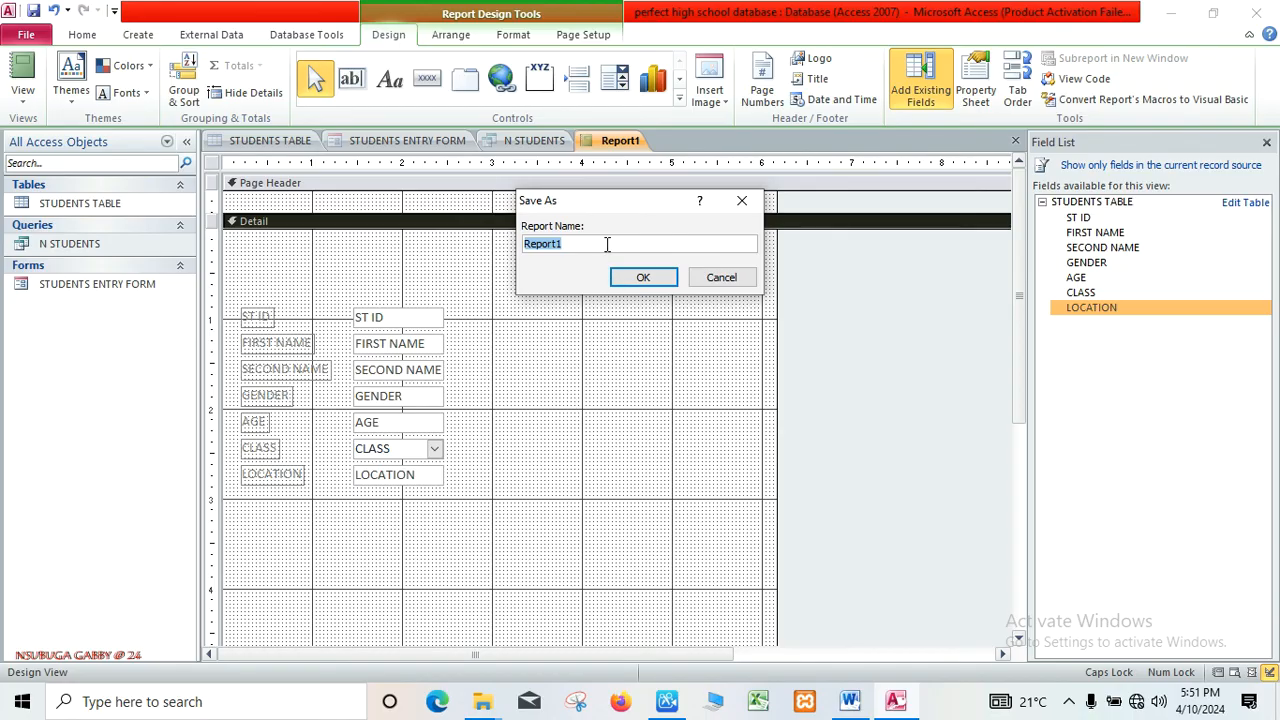
type("STUDENTS REPORT")
left_click(644, 279)
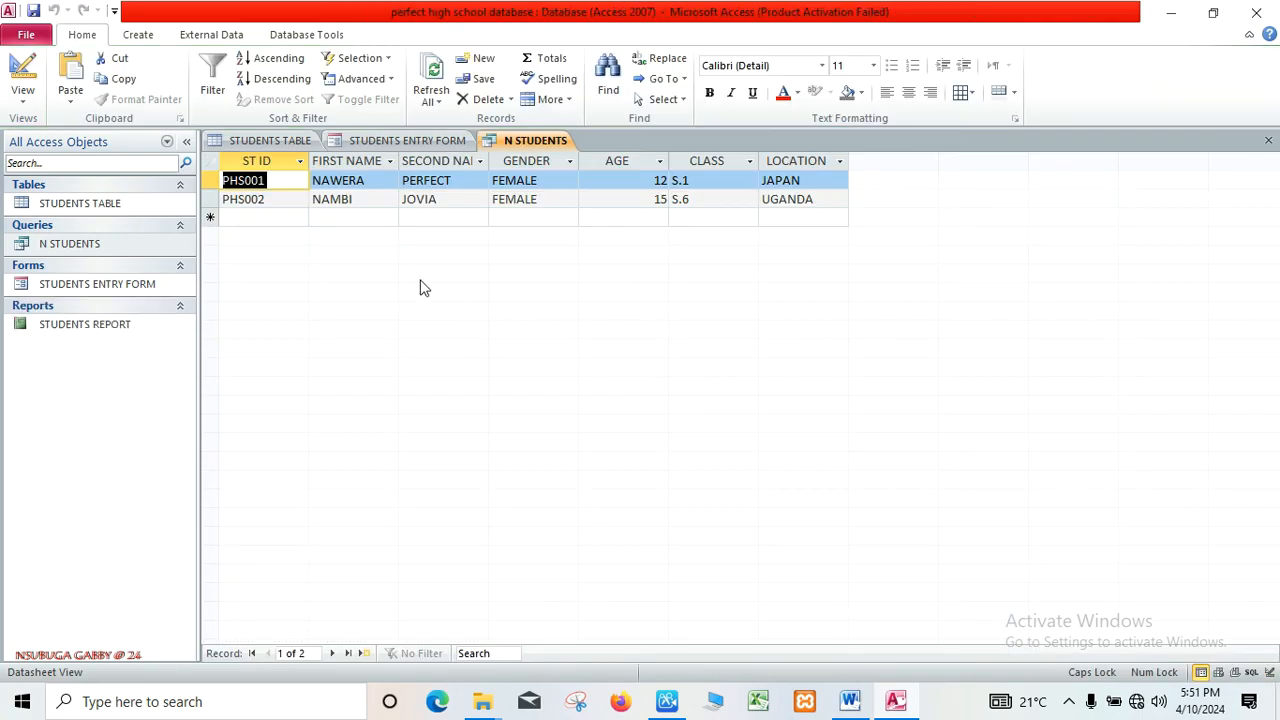
double_click(86, 325)
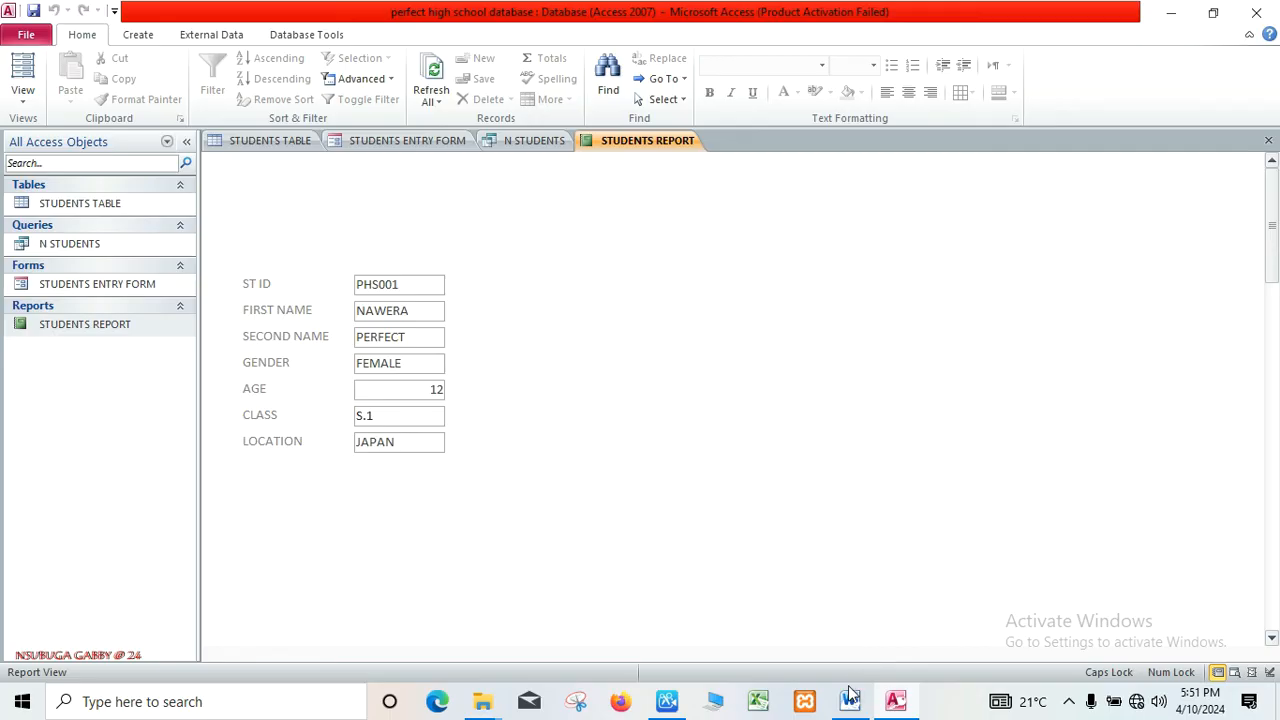
Review the task list in Word once more, and close both the Word document and the Access database
left_click(850, 699)
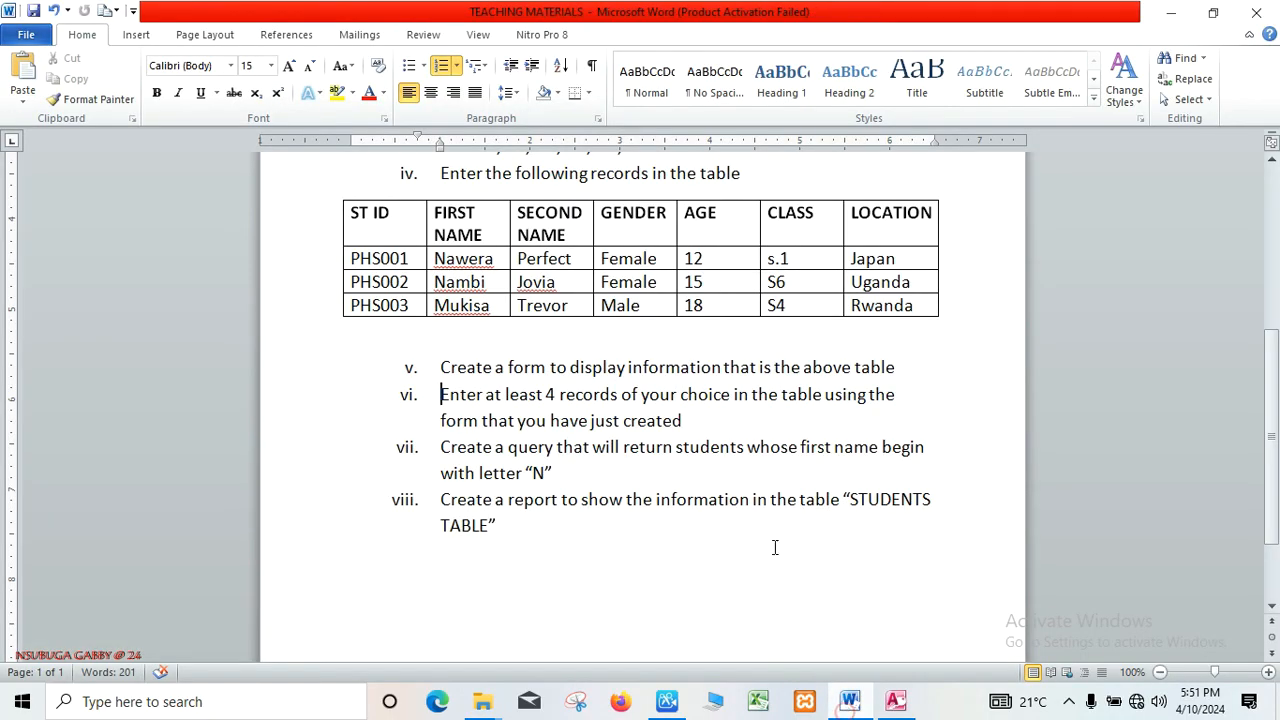
left_click(1254, 12)
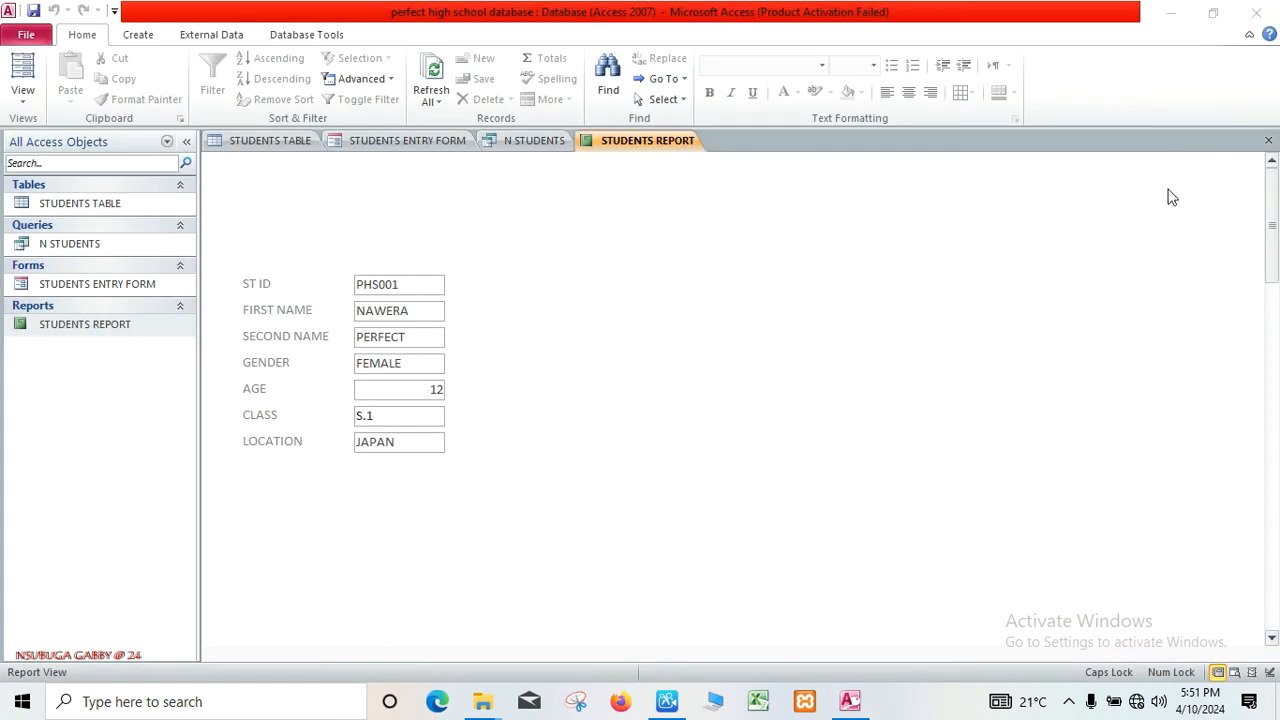
mouse_move(1273, 192)
left_mouse_down()
mouse_move(1273, 528)
mouse_move(1278, 168)
left_mouse_up()
left_click(1256, 12)
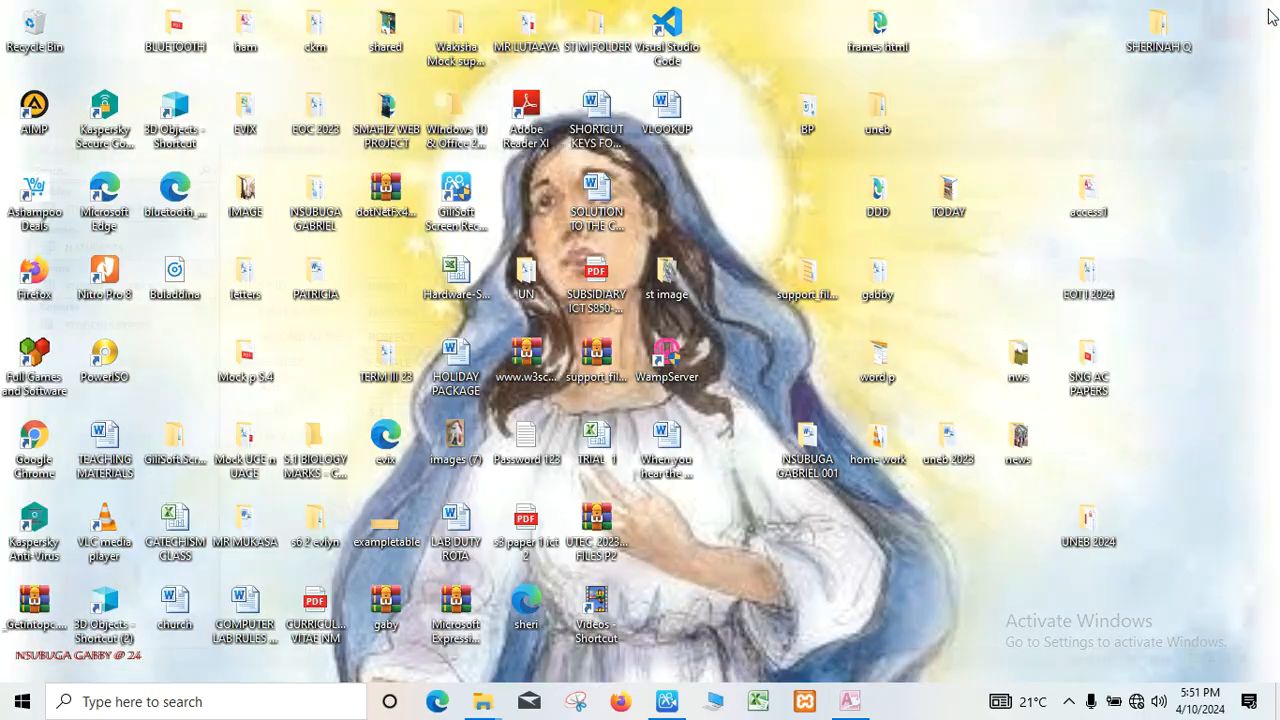